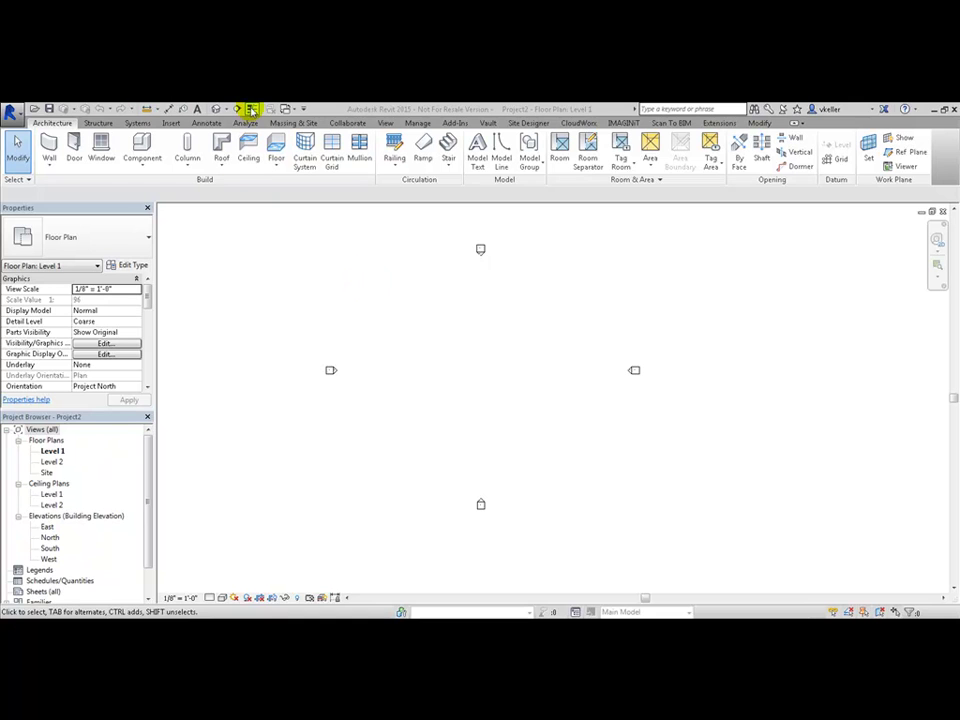
Show the Quick Access Toolbar below the ribbon and add the Align tool to it
click(304, 109)
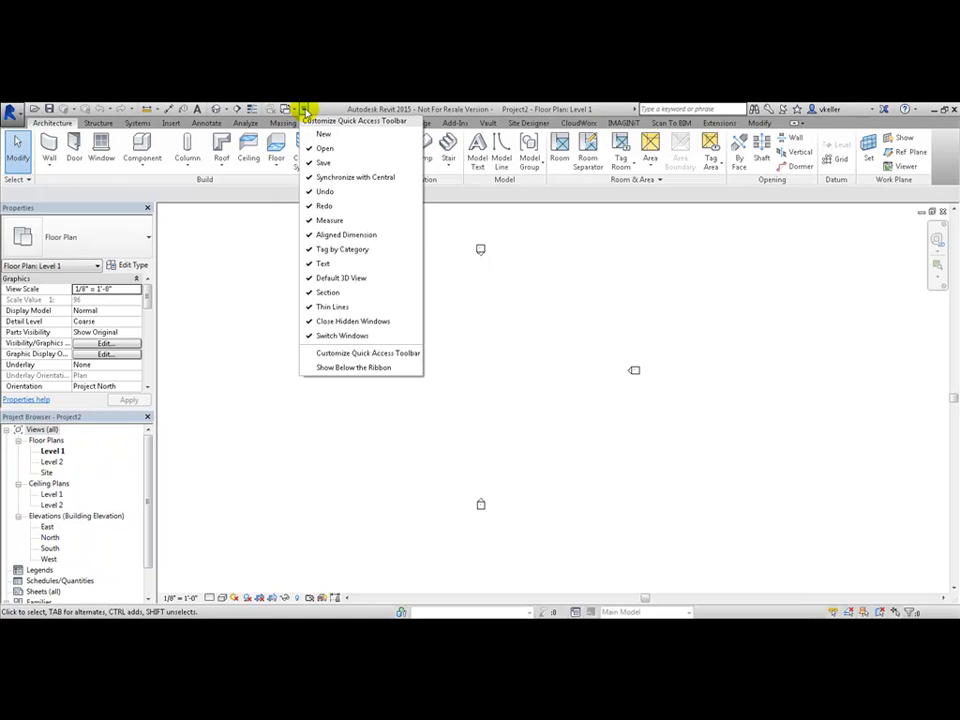
click(376, 368)
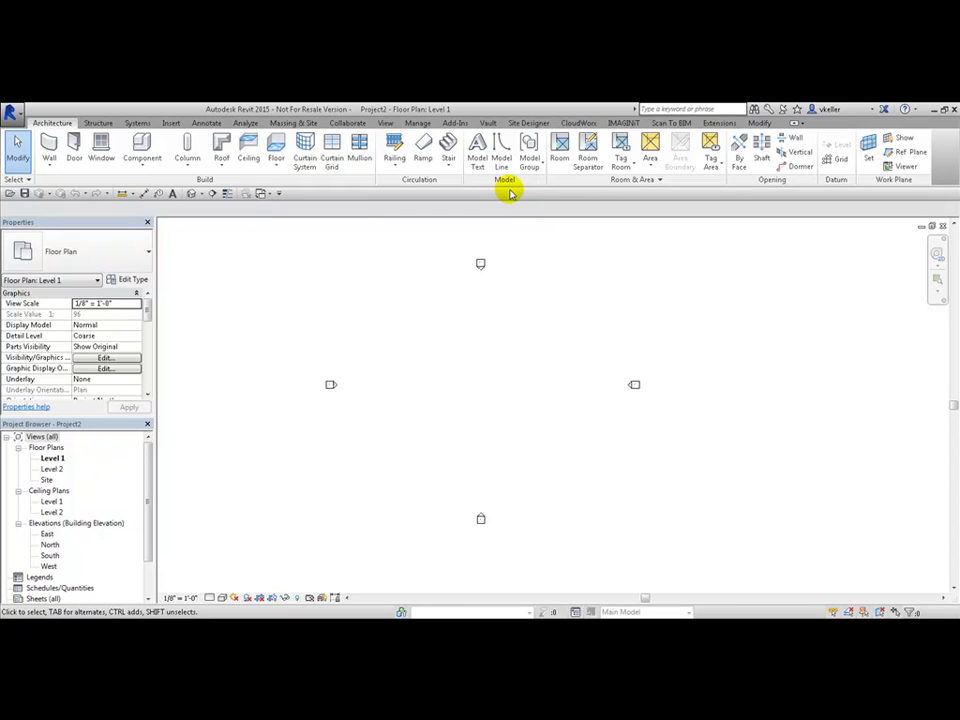
click(762, 123)
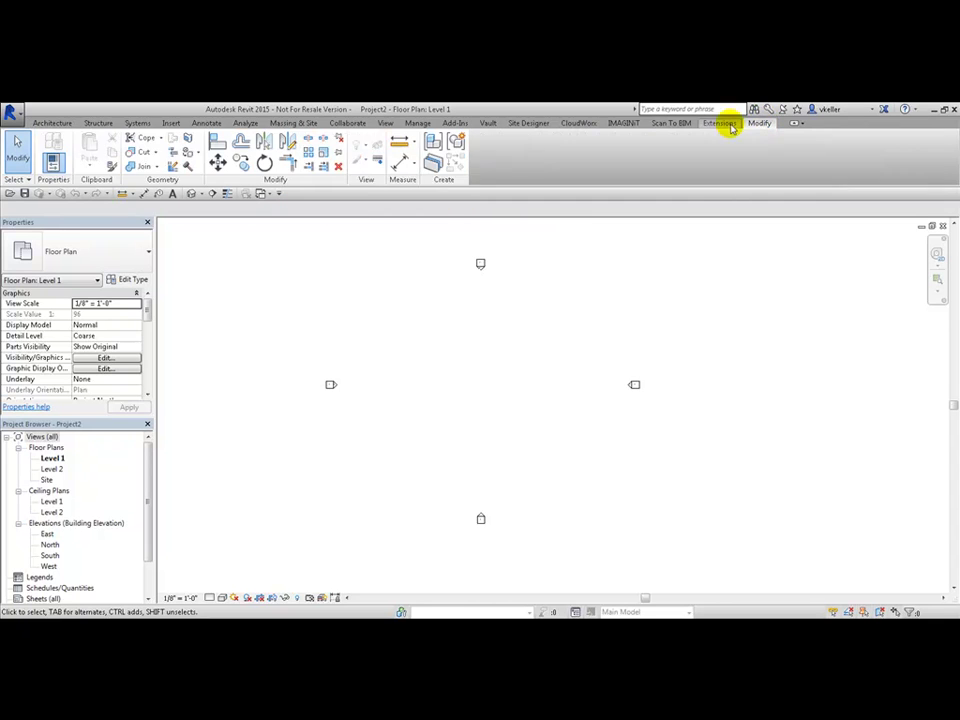
right_click(216, 143)
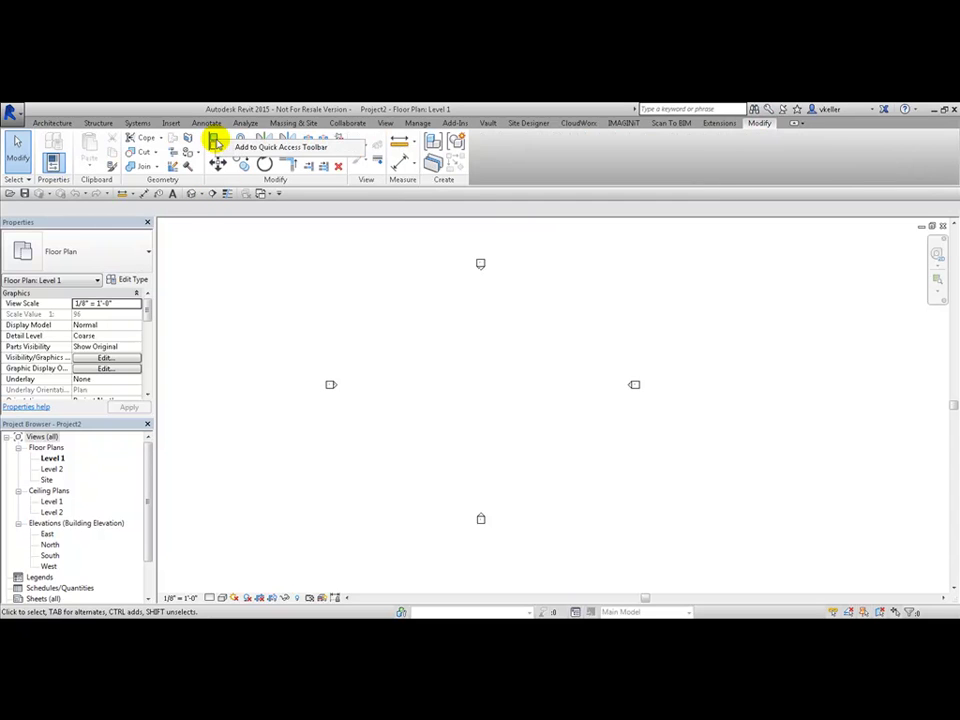
click(262, 150)
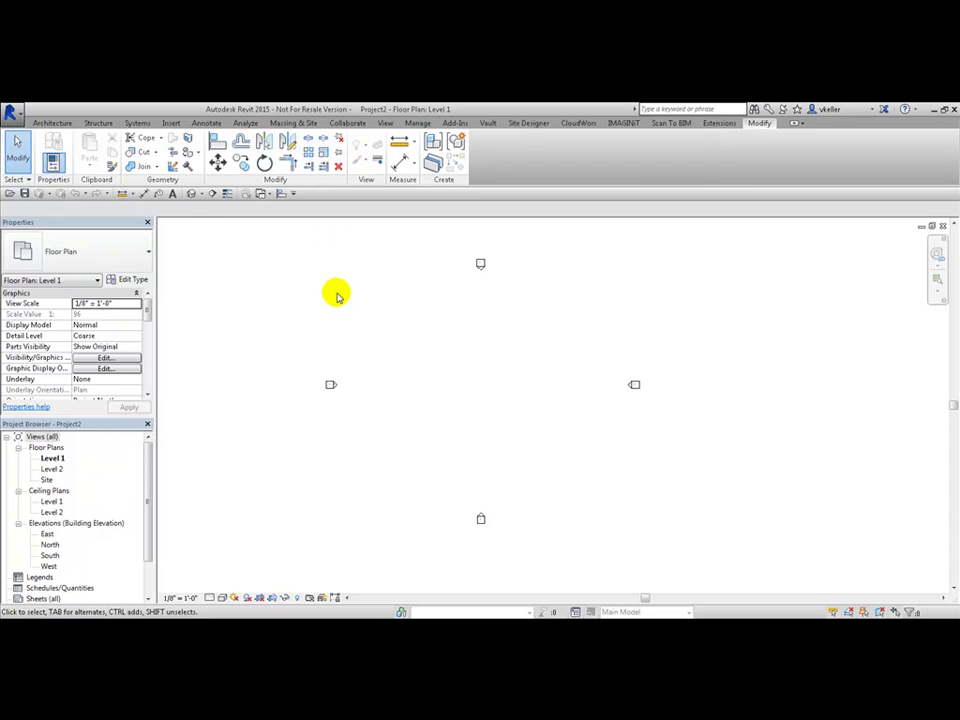
Add the architectural Reference Plane and Door tools to the Quick Access Toolbar
click(55, 123)
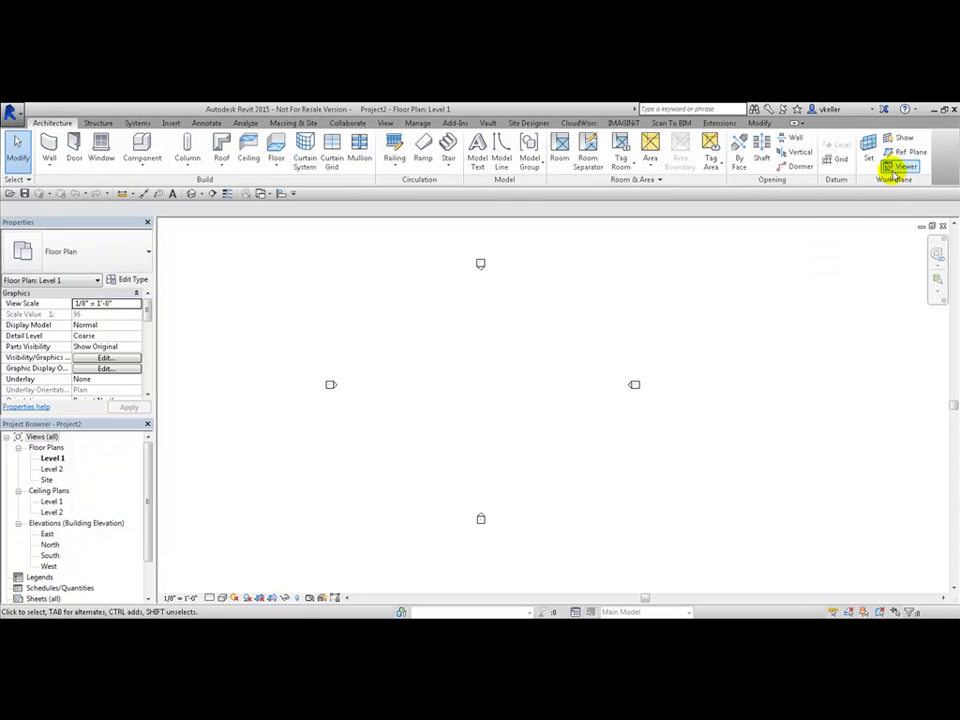
right_click(903, 155)
click(815, 156)
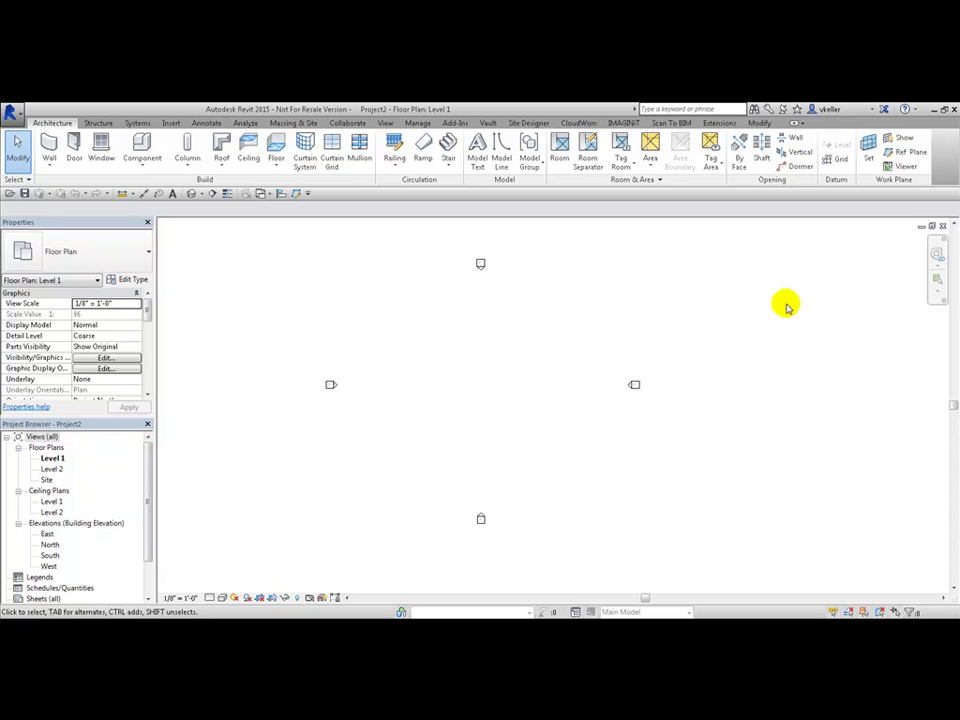
right_click(79, 148)
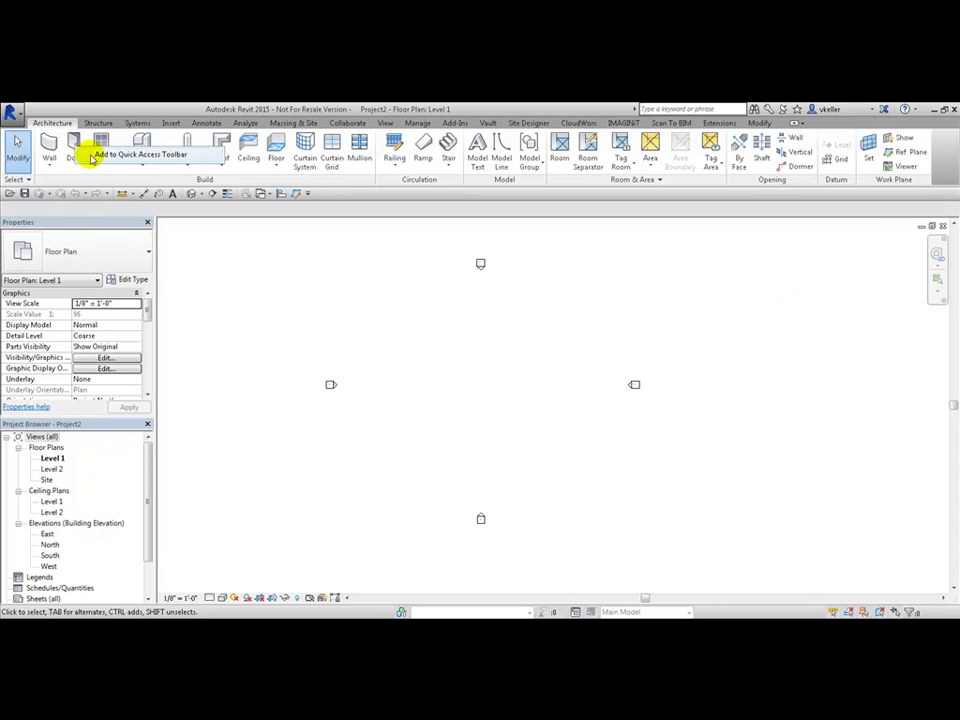
click(155, 156)
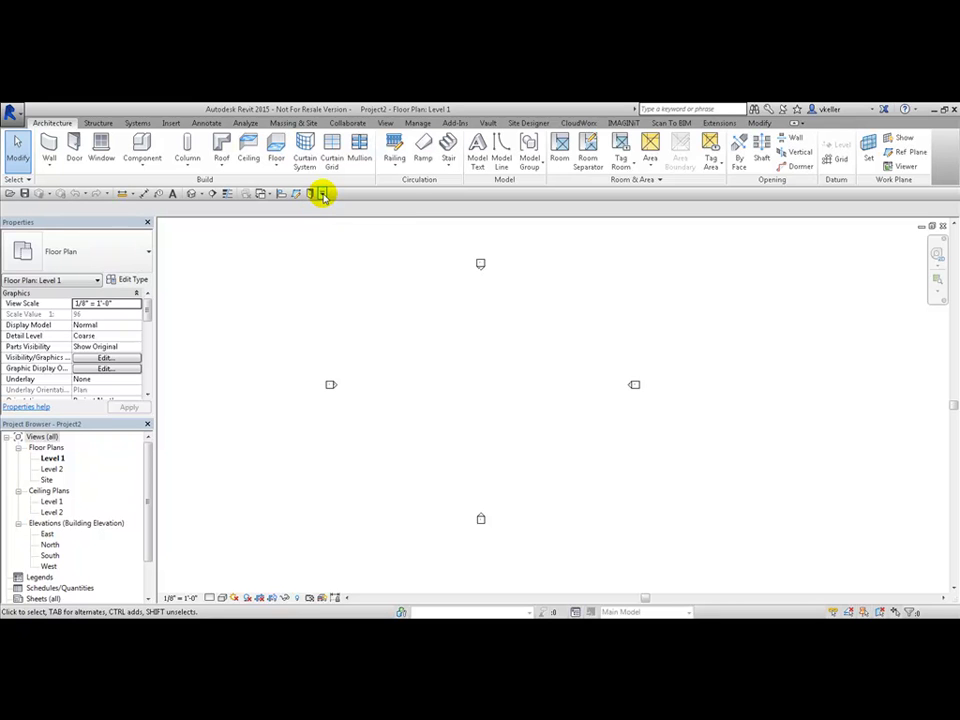
Customize the Quick Access Toolbar order by moving Door up directly below Switch Windows and inserting a separator between them
click(323, 195)
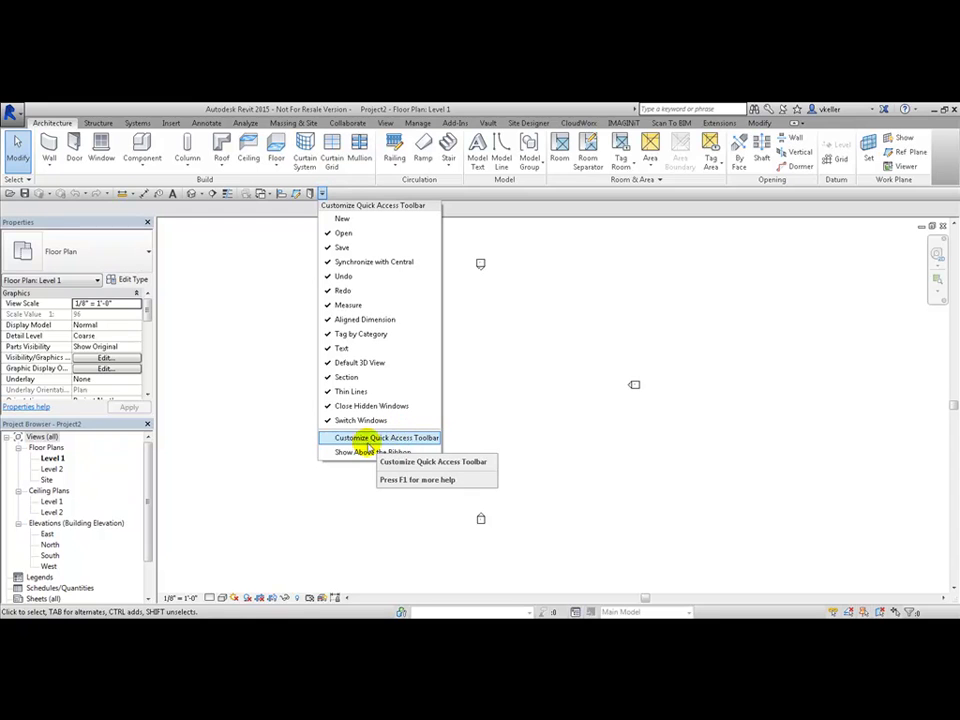
click(390, 440)
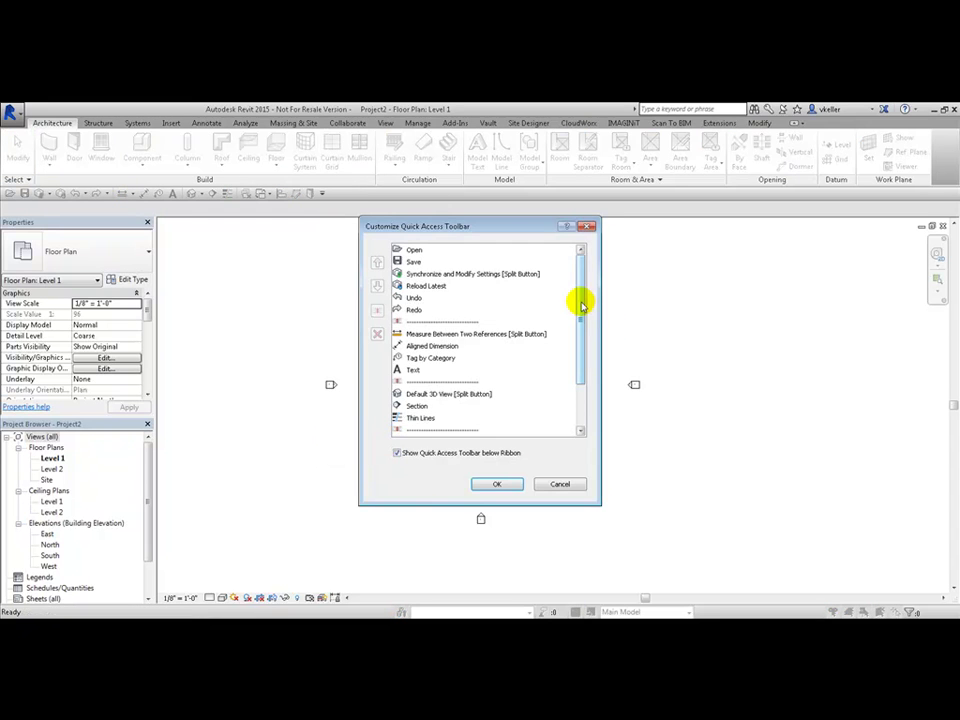
drag(579, 302, 582, 372)
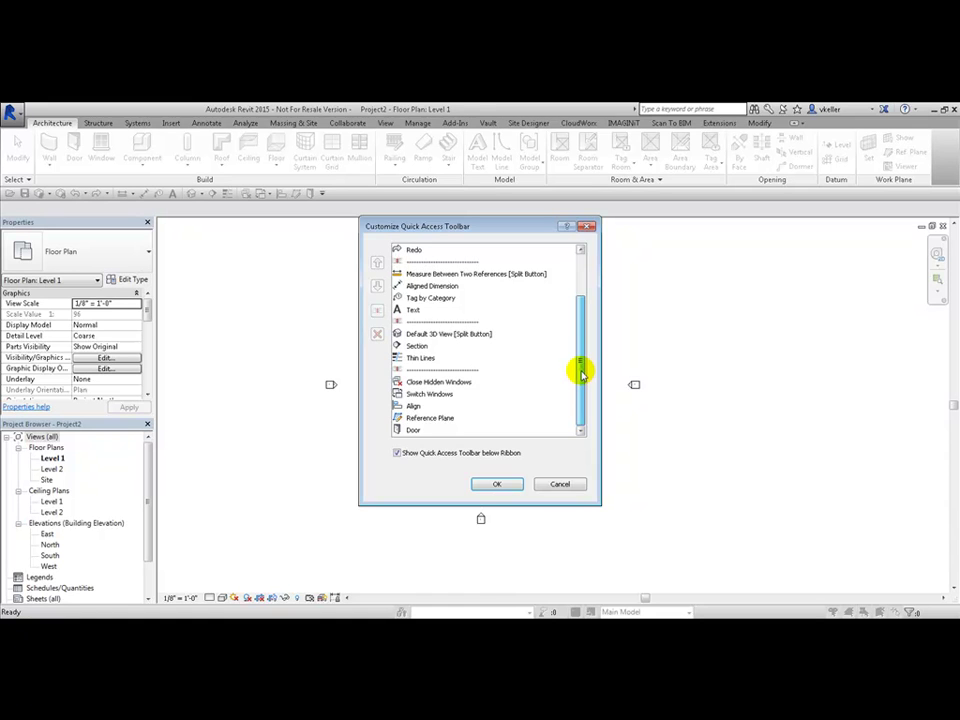
click(413, 432)
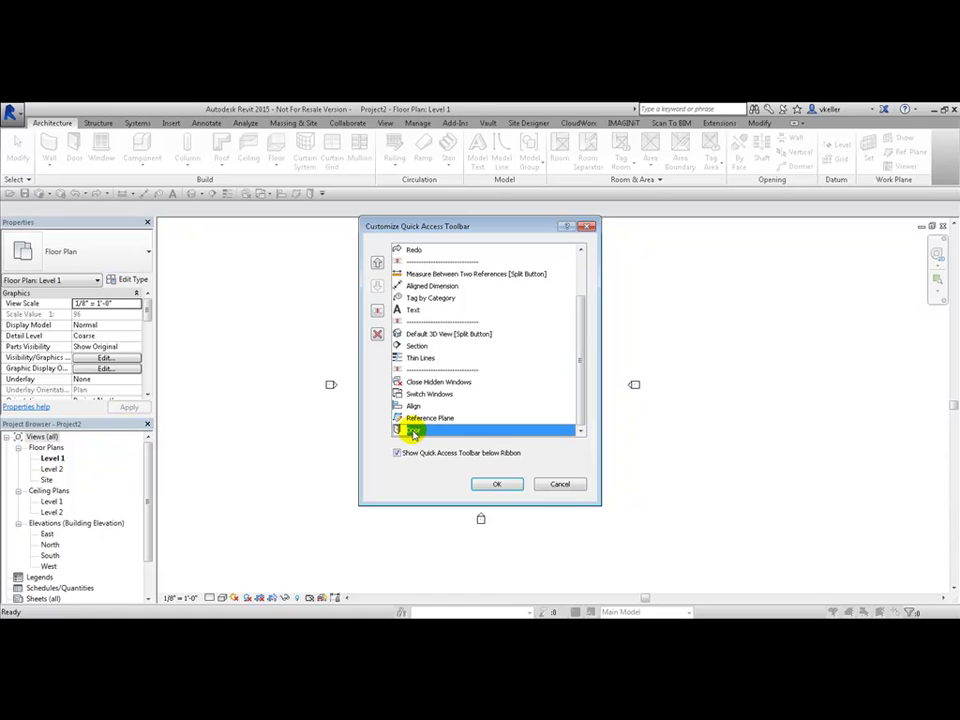
click(377, 263)
click(377, 263)
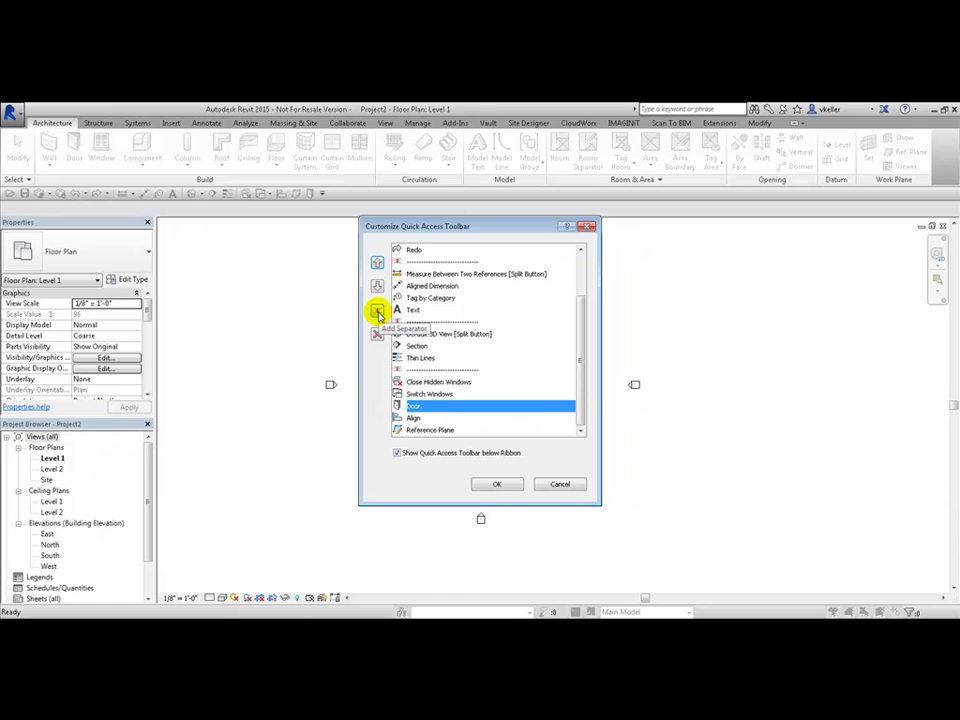
click(377, 311)
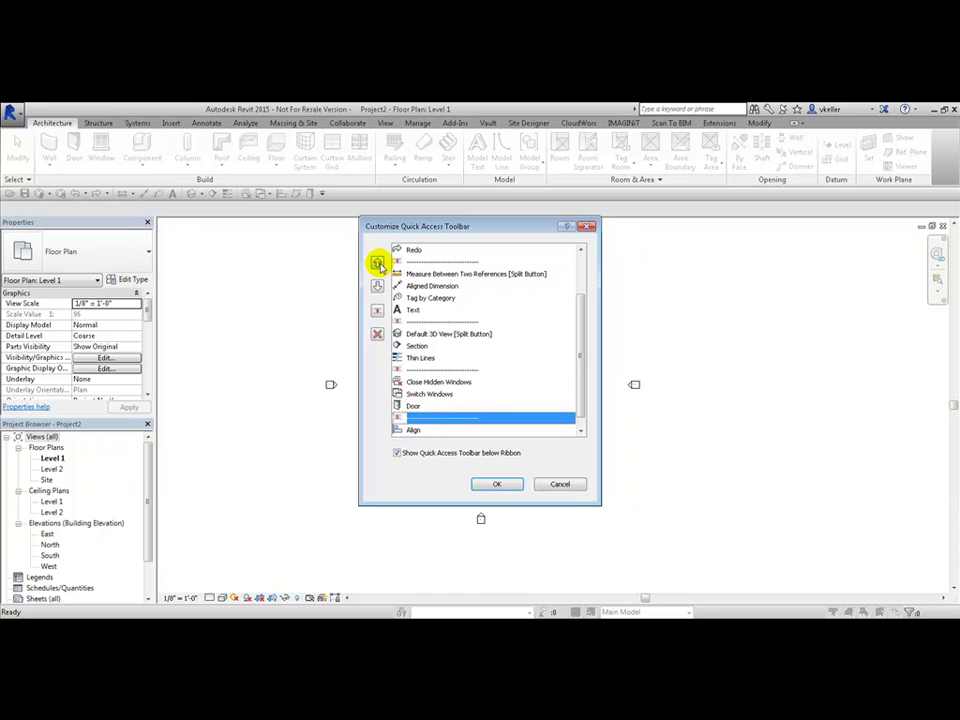
click(377, 263)
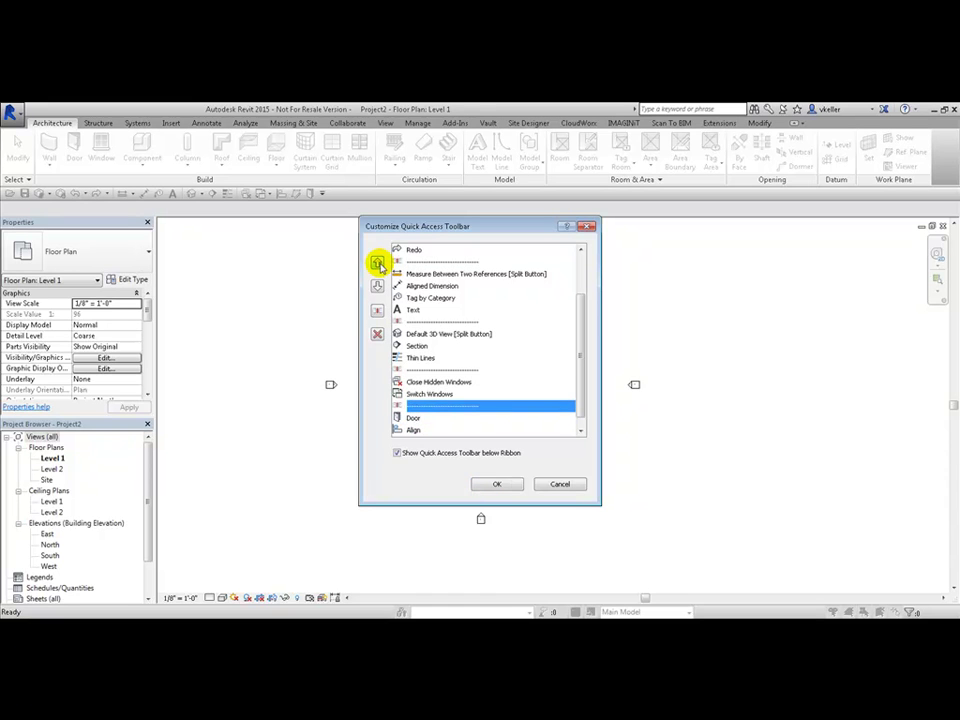
Remove the Door tool from the Quick Access Toolbar and apply the customization
drag(581, 298, 581, 332)
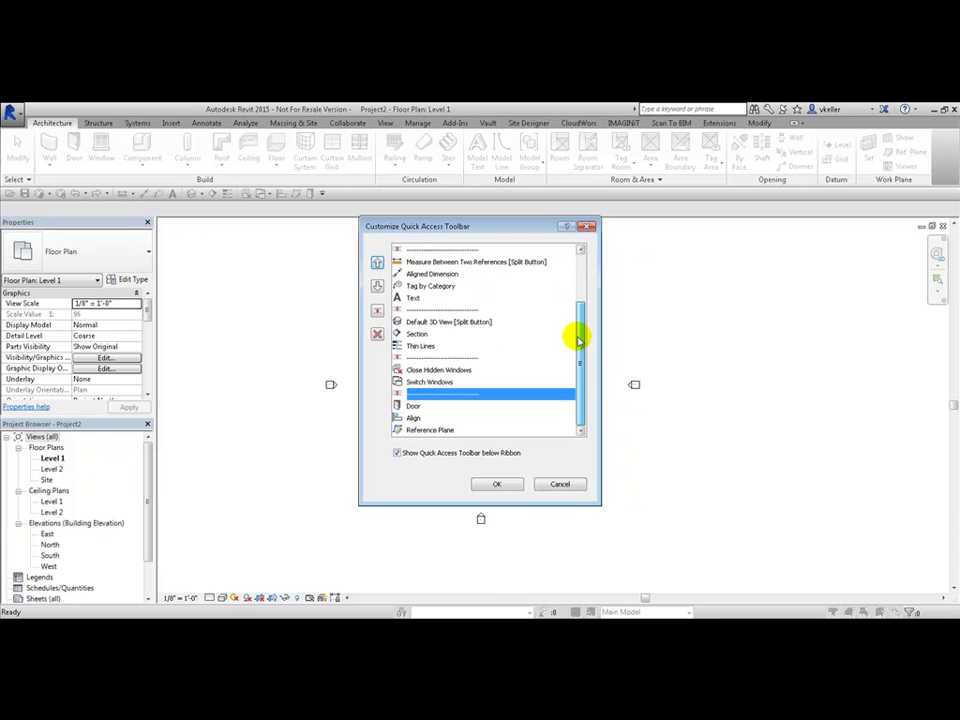
click(414, 406)
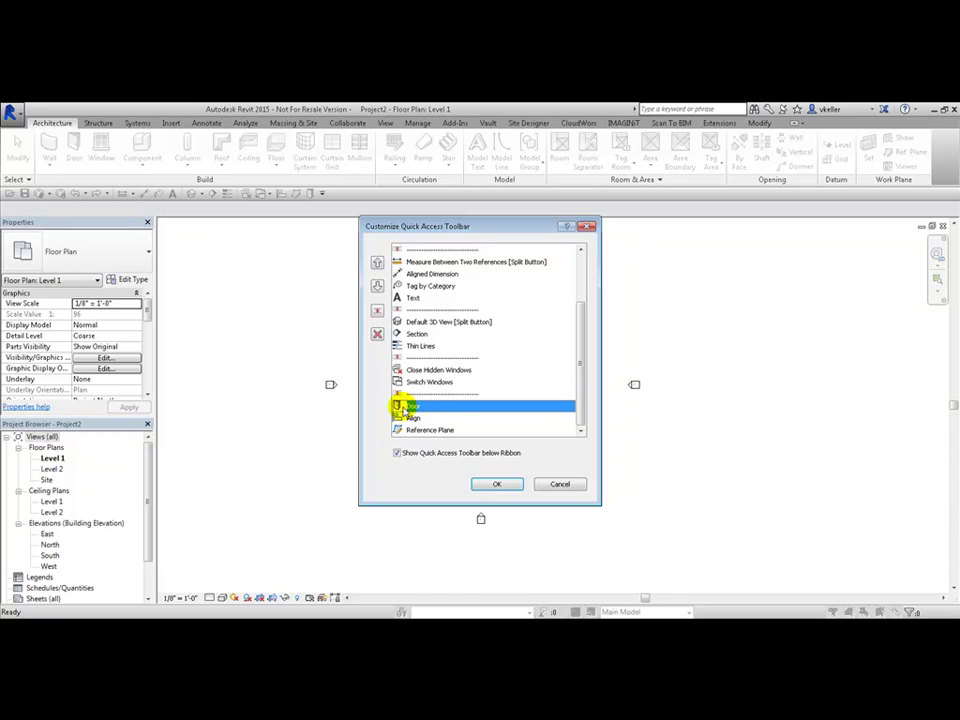
click(377, 333)
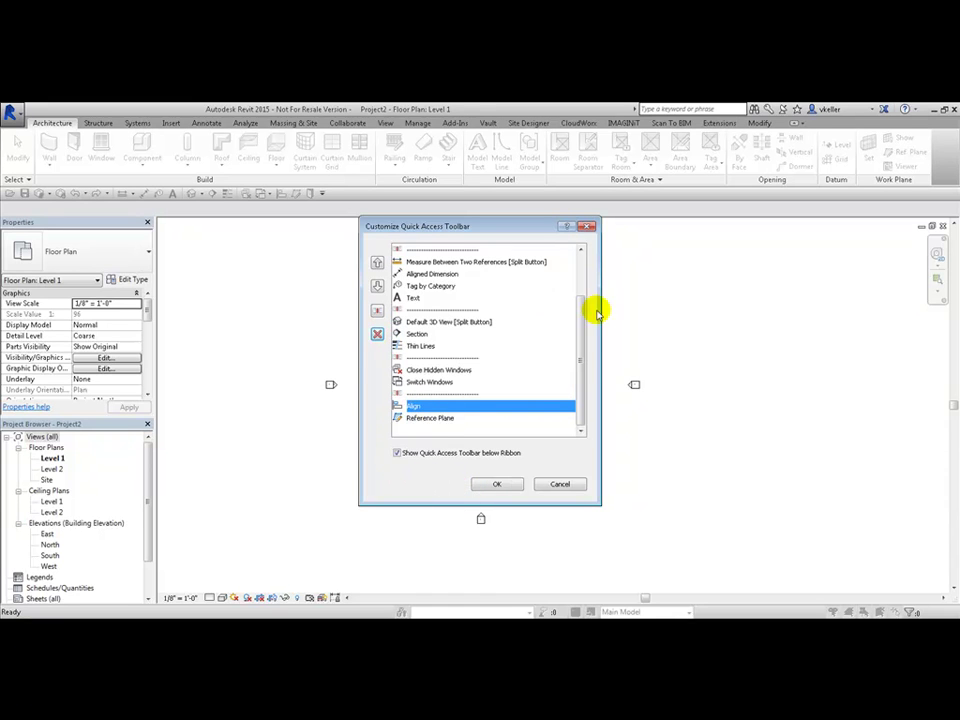
click(500, 484)
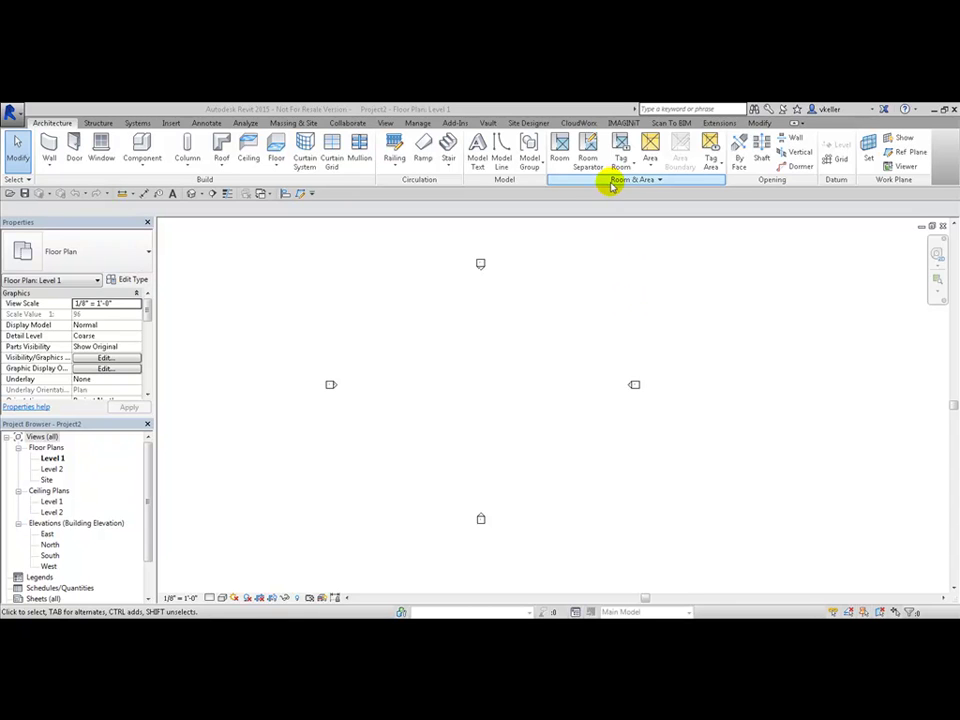
Expand the Room & Area panel, pin it open, and unpin it again
click(660, 180)
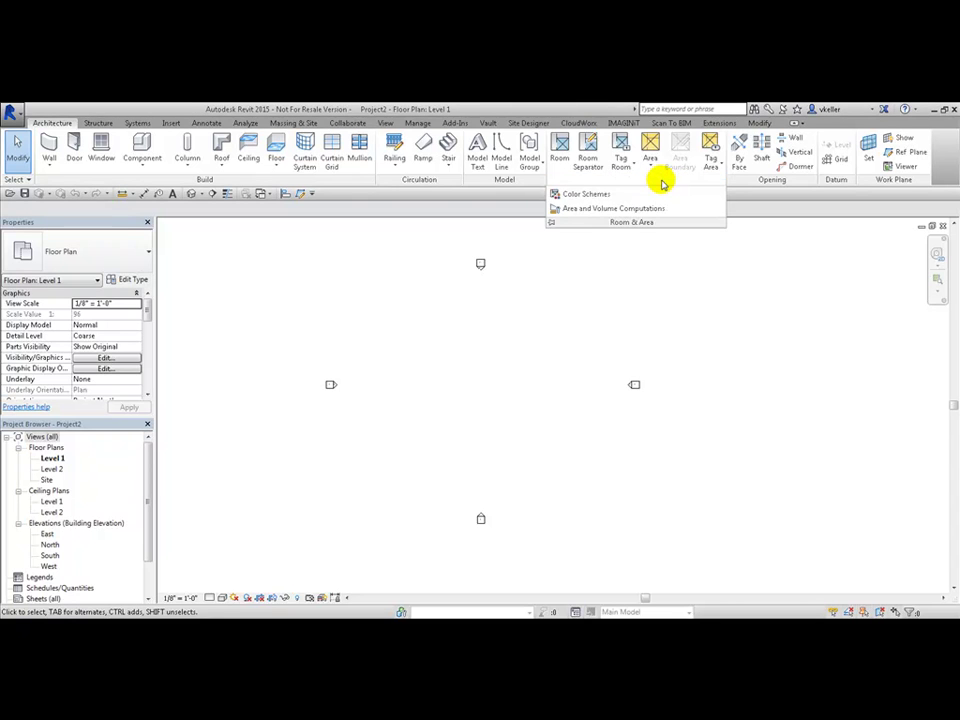
click(551, 222)
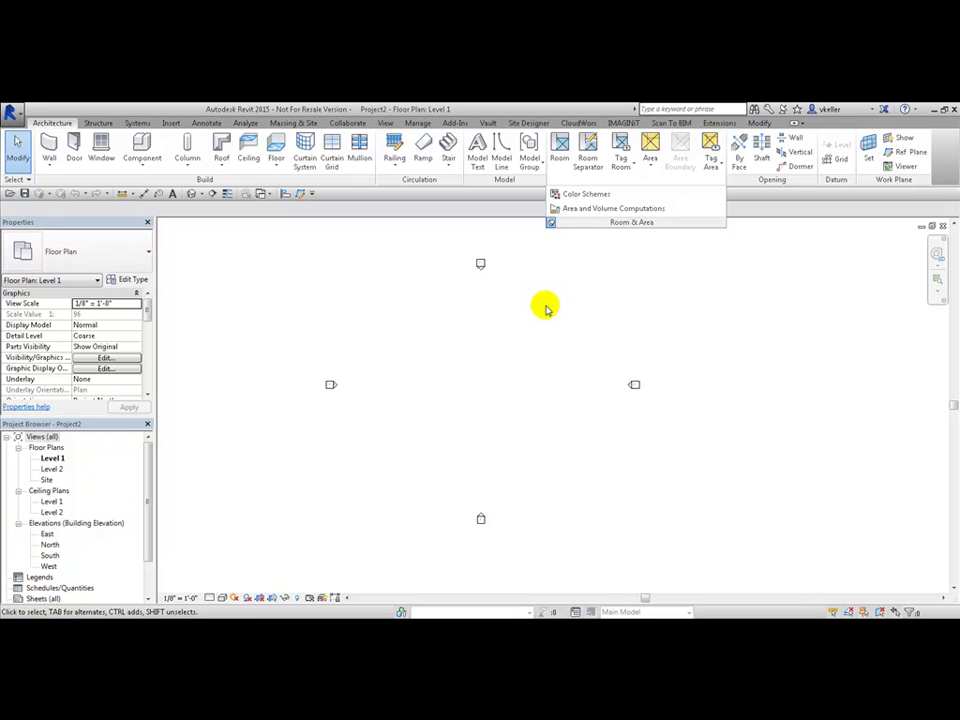
click(551, 222)
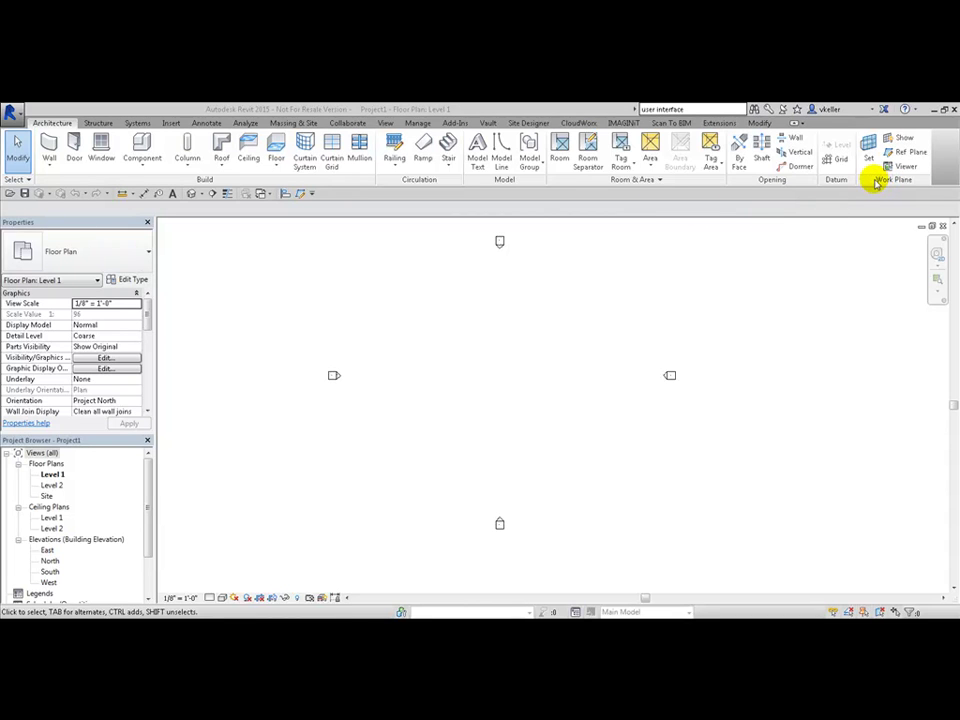
Float the Work Plane panel over the drawing area, and return it to the ribbon
mouse_move(880, 185)
mouse_down()
mouse_move(878, 197)
mouse_move(627, 298)
mouse_move(431, 294)
mouse_move(445, 300)
mouse_up()
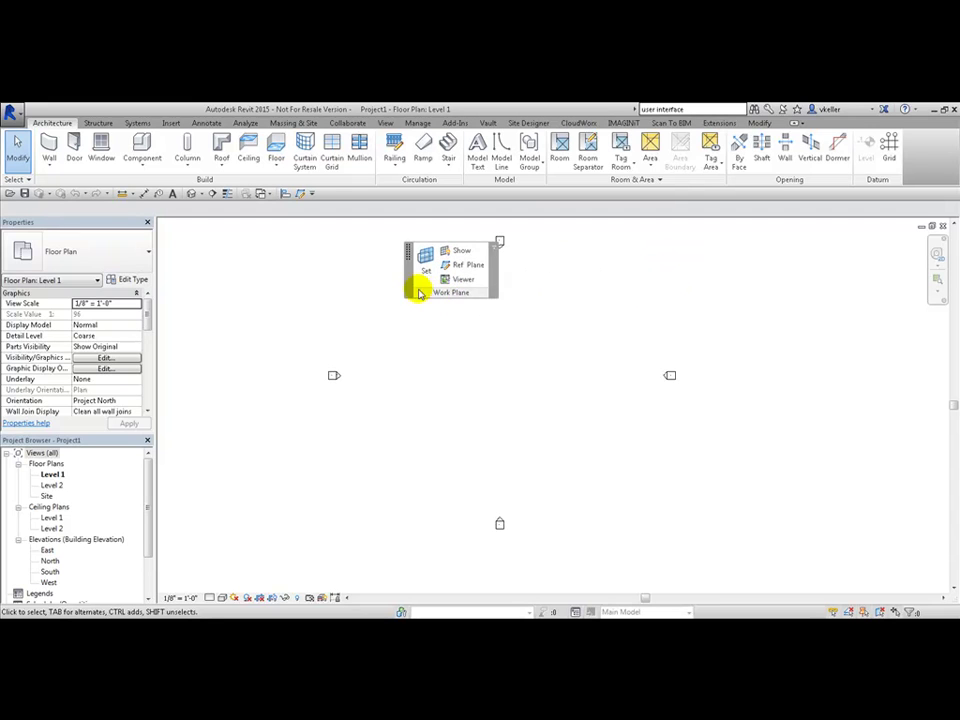
drag(407, 259, 230, 256)
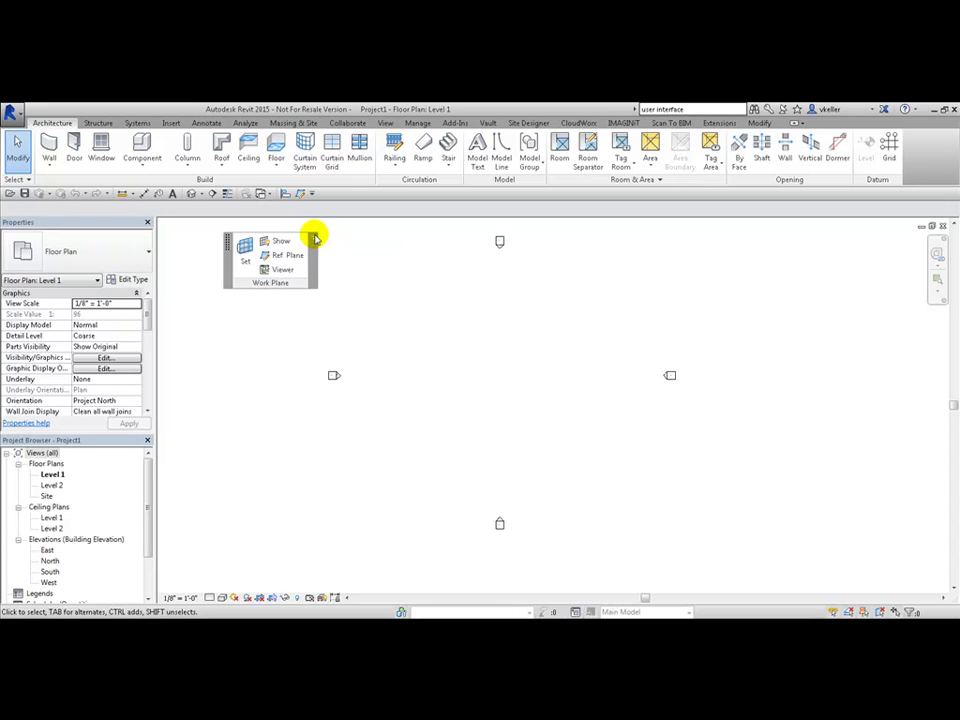
click(314, 238)
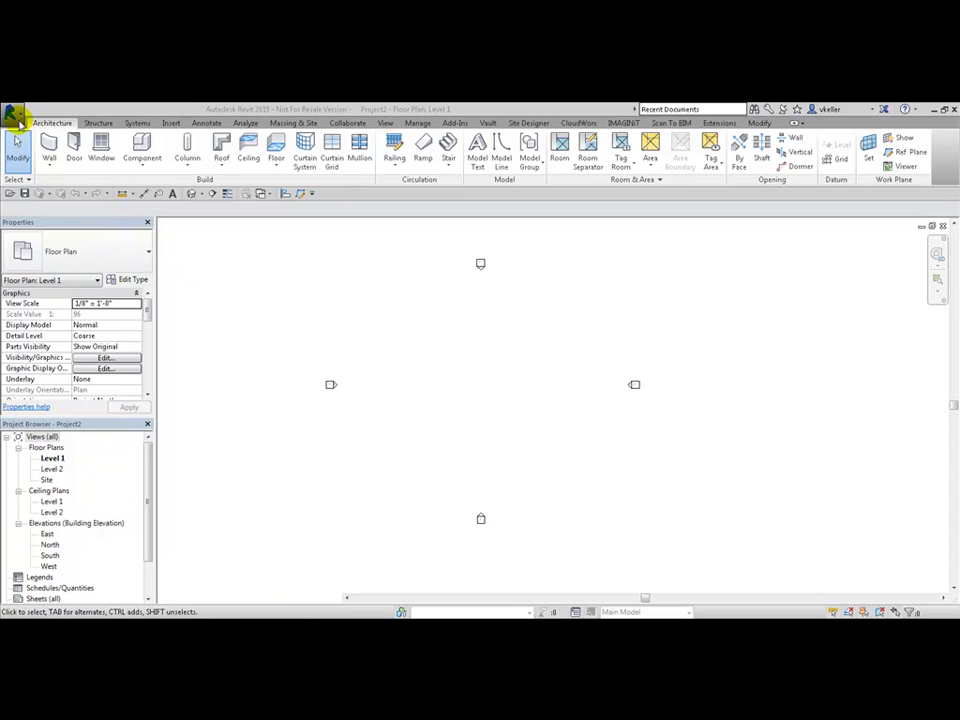
Pin 1B-Architecture_Scope Box Link.rvt and 2B_GASAI_Structure_Scope Boxes Link.rvt in the recent documents list, and unpin both
click(12, 109)
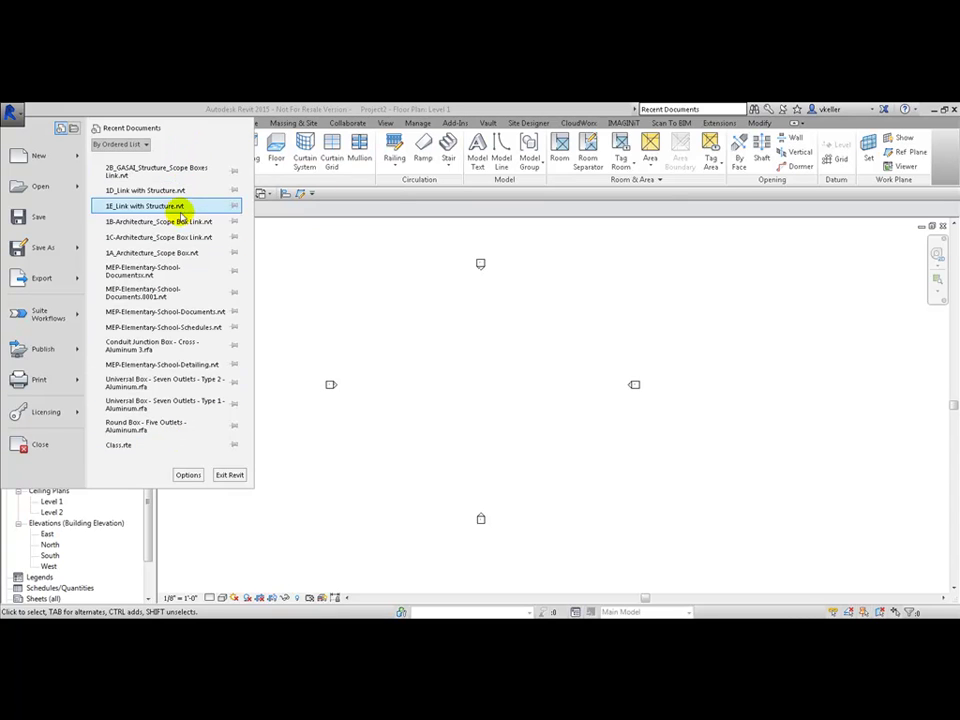
click(233, 221)
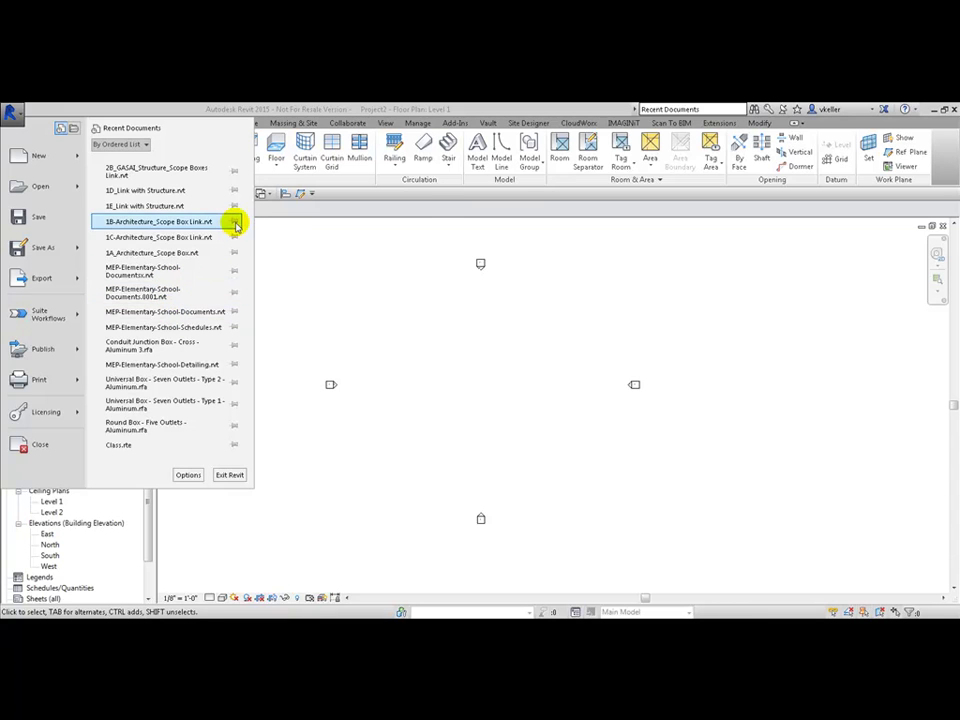
click(233, 172)
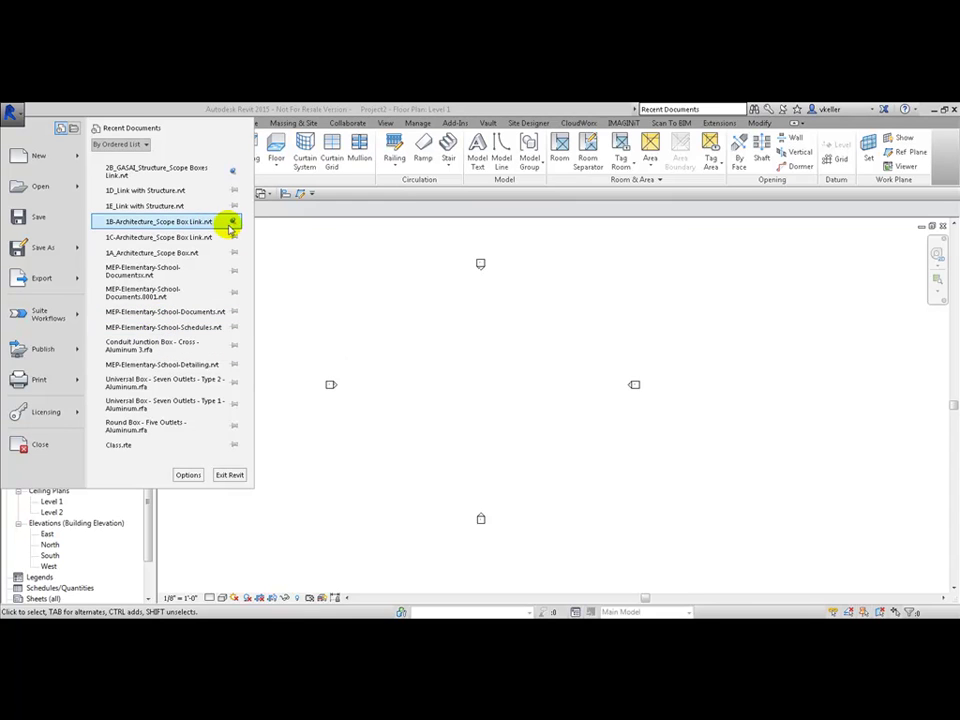
click(233, 221)
click(233, 172)
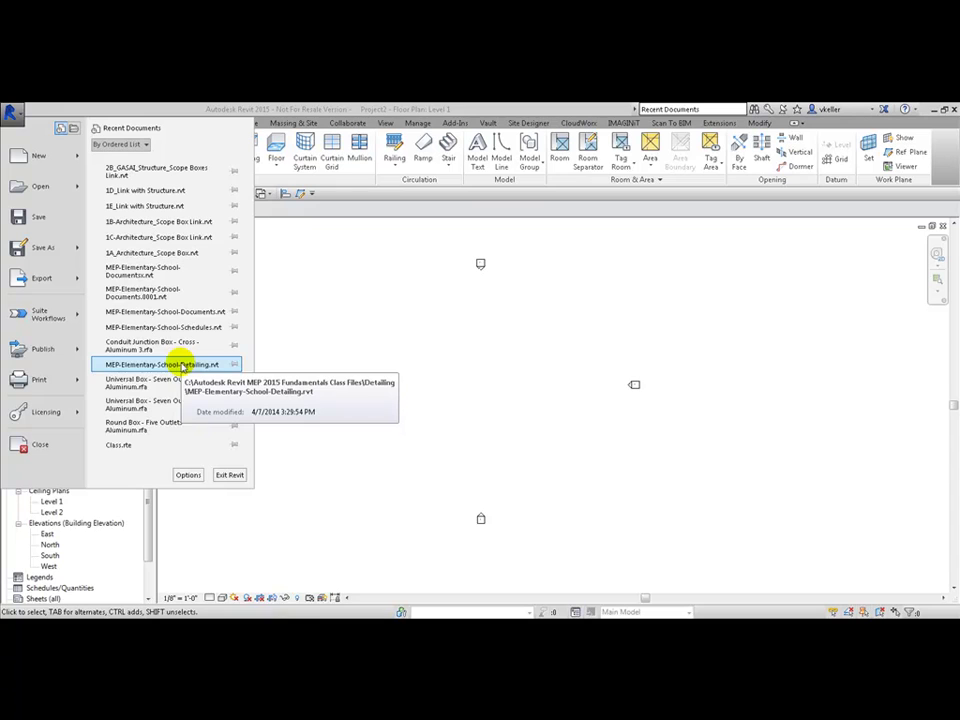
click(493, 446)
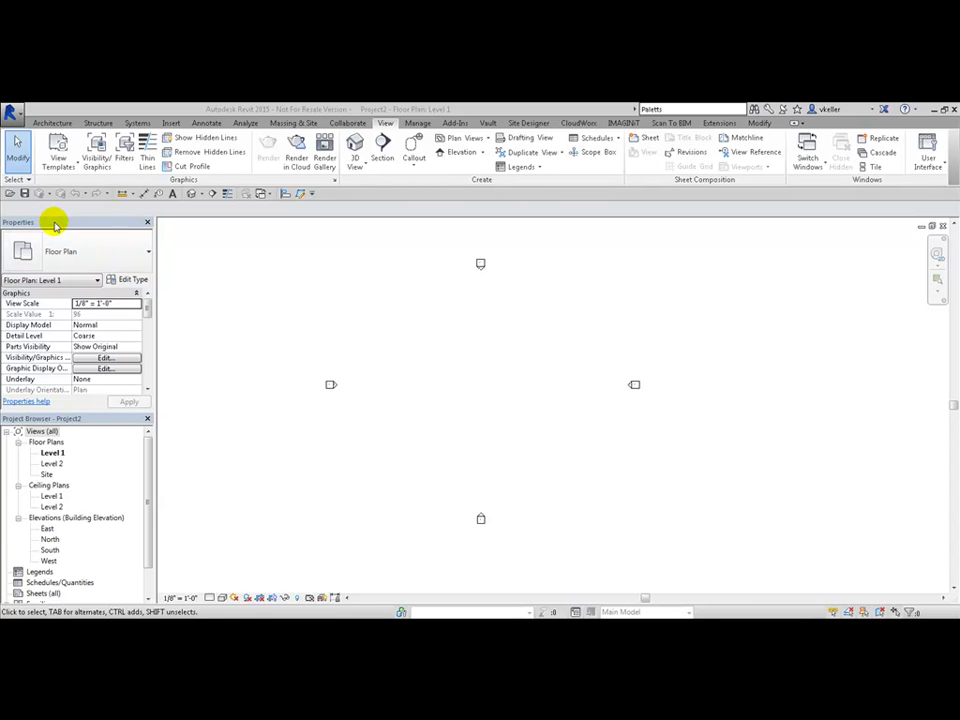
Try docking the Properties palette along the top and bottom edges of the drawing area, and leave it floating over the floor plan
drag(71, 221, 471, 238)
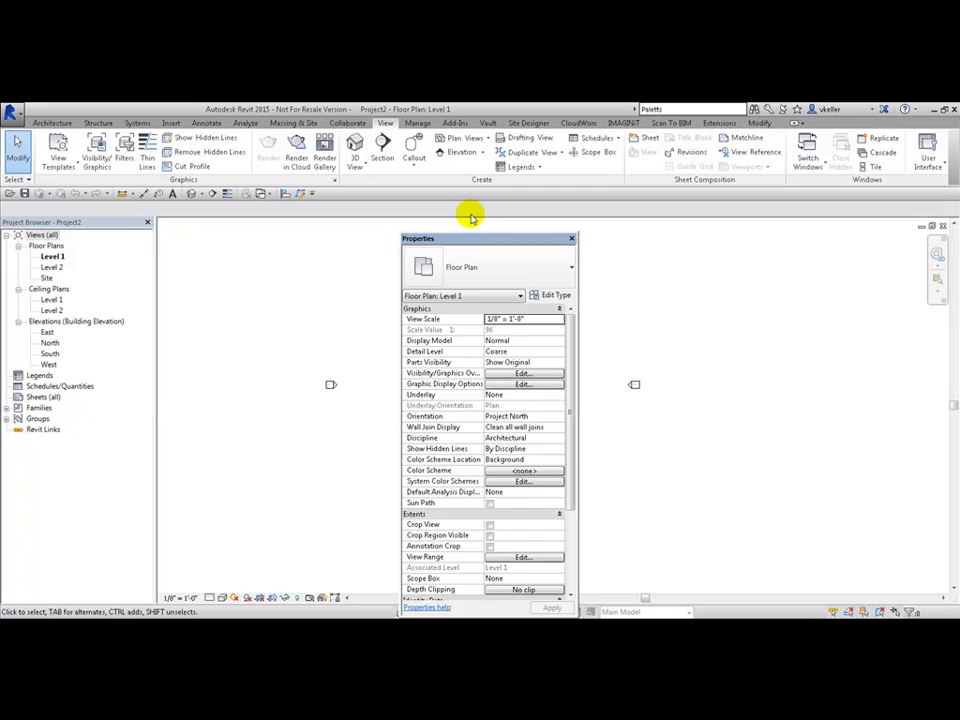
drag(470, 217, 472, 220)
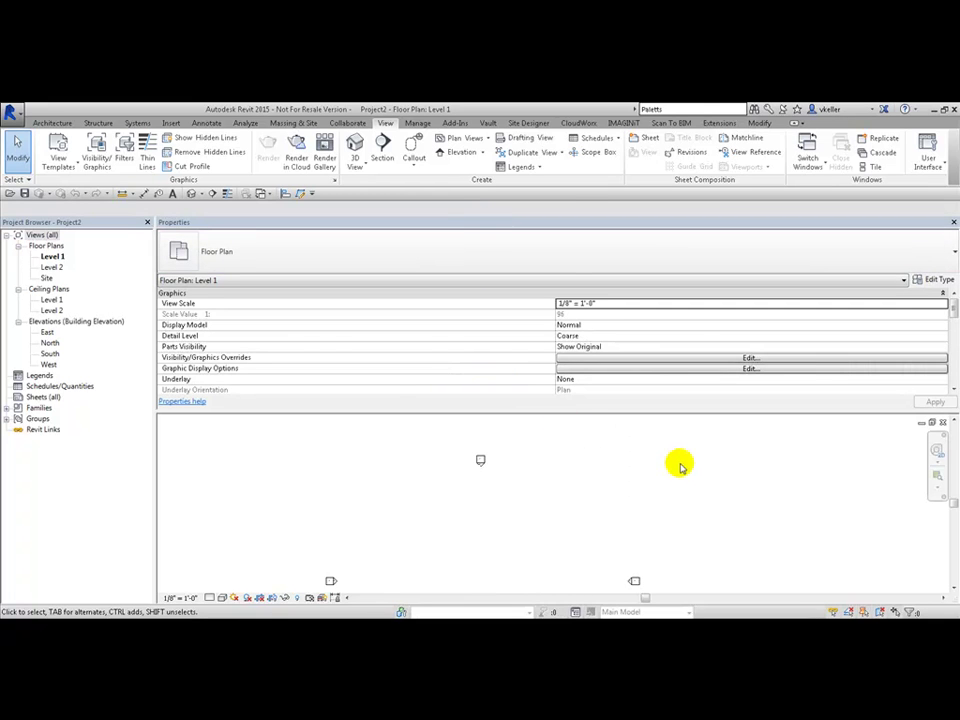
drag(568, 222, 510, 596)
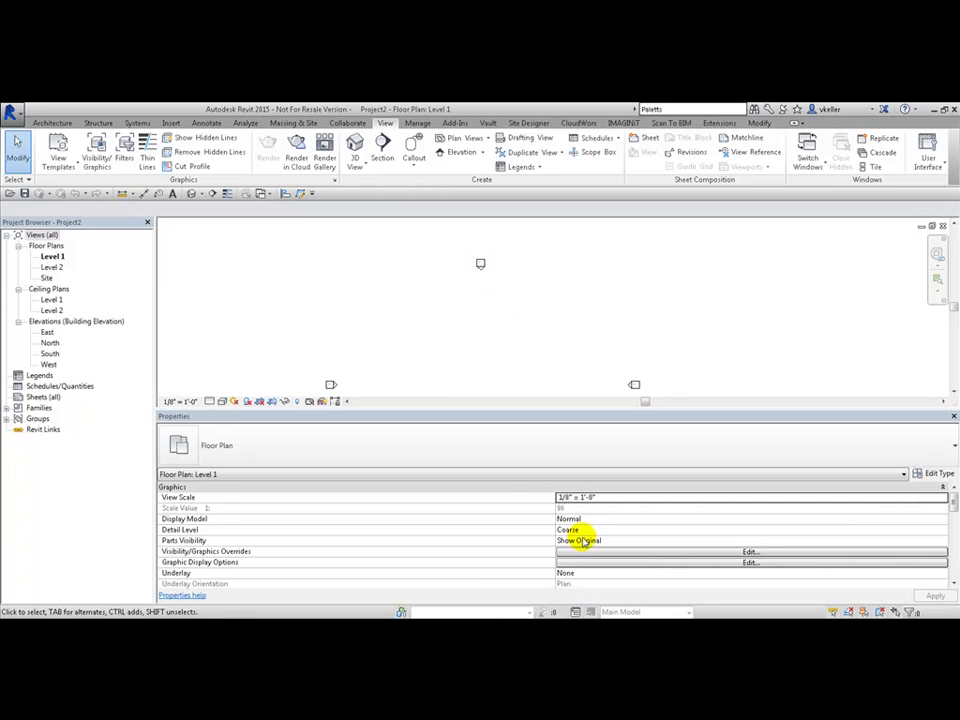
drag(491, 420, 603, 257)
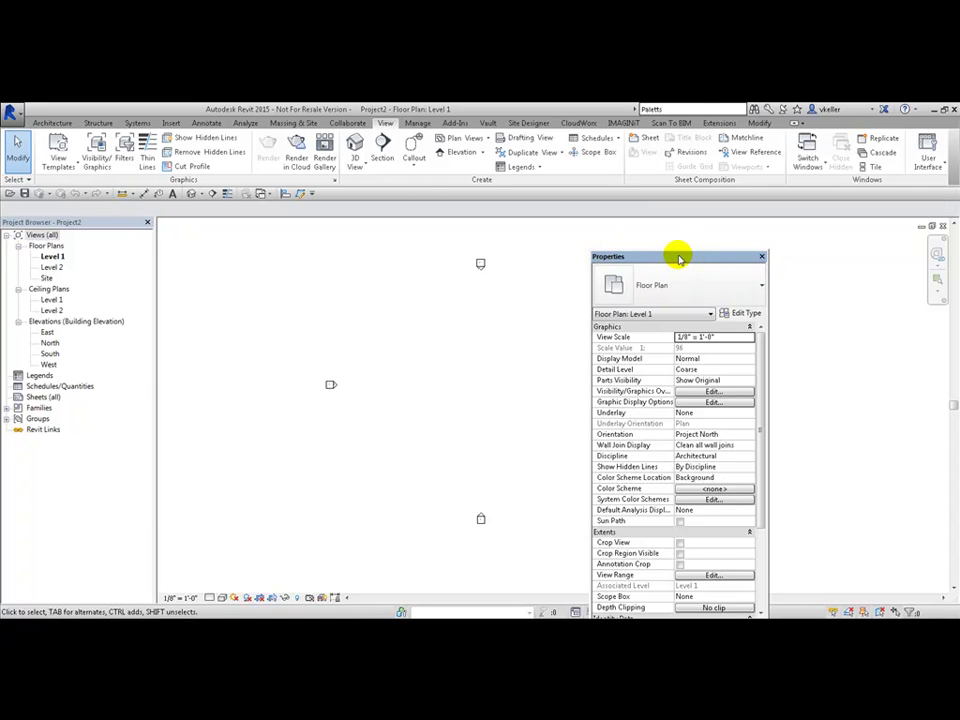
Dock the Properties palette along the drawing area's right edge, and redock it beside the Project Browser
drag(682, 259, 955, 350)
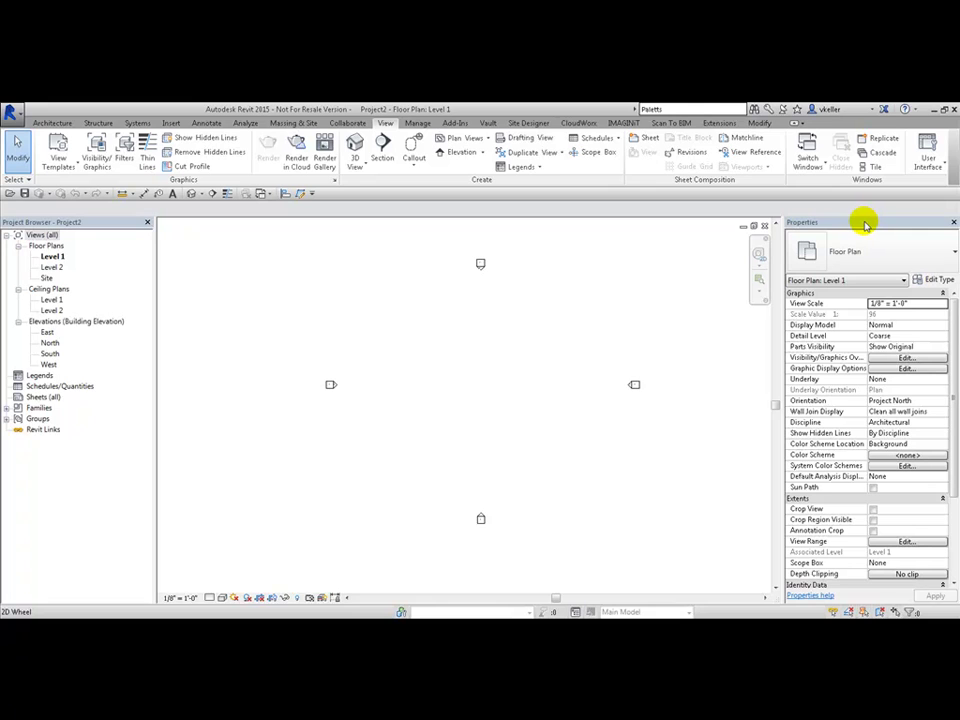
drag(866, 224, 163, 231)
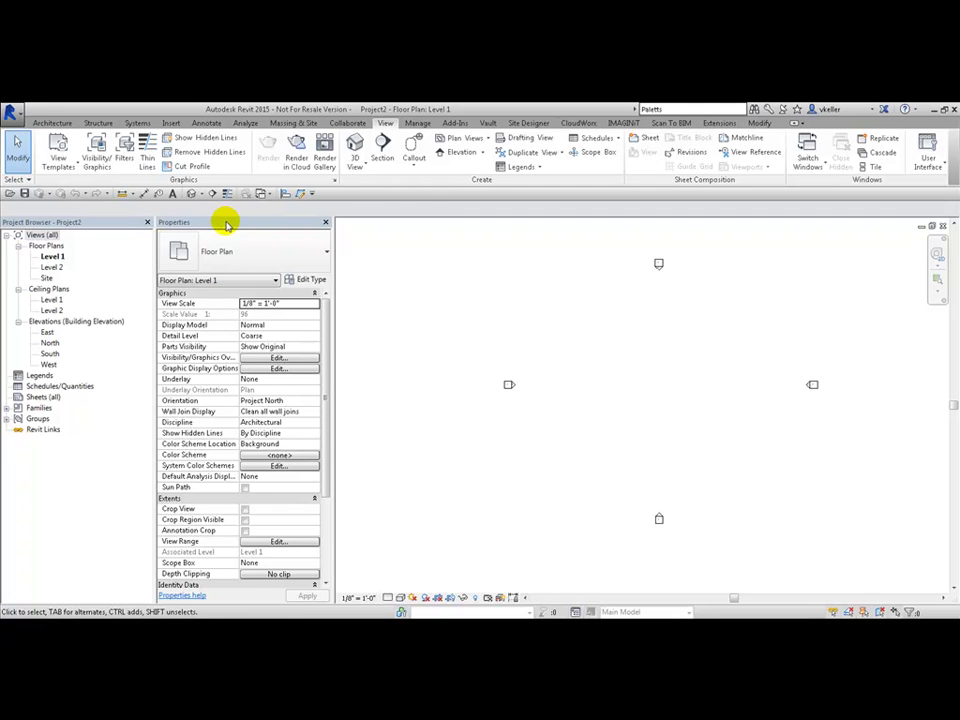
Merge the Properties palette with the Project Browser into one tabbed palette, and switch back and forth between the two, ending on Properties
drag(225, 217, 91, 222)
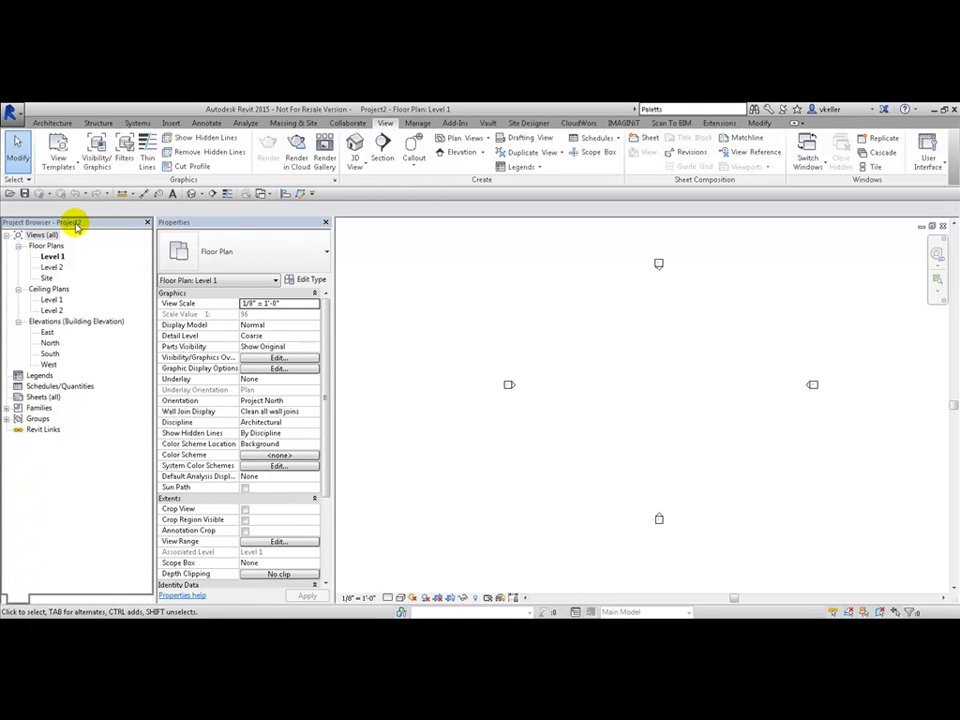
drag(75, 226, 75, 221)
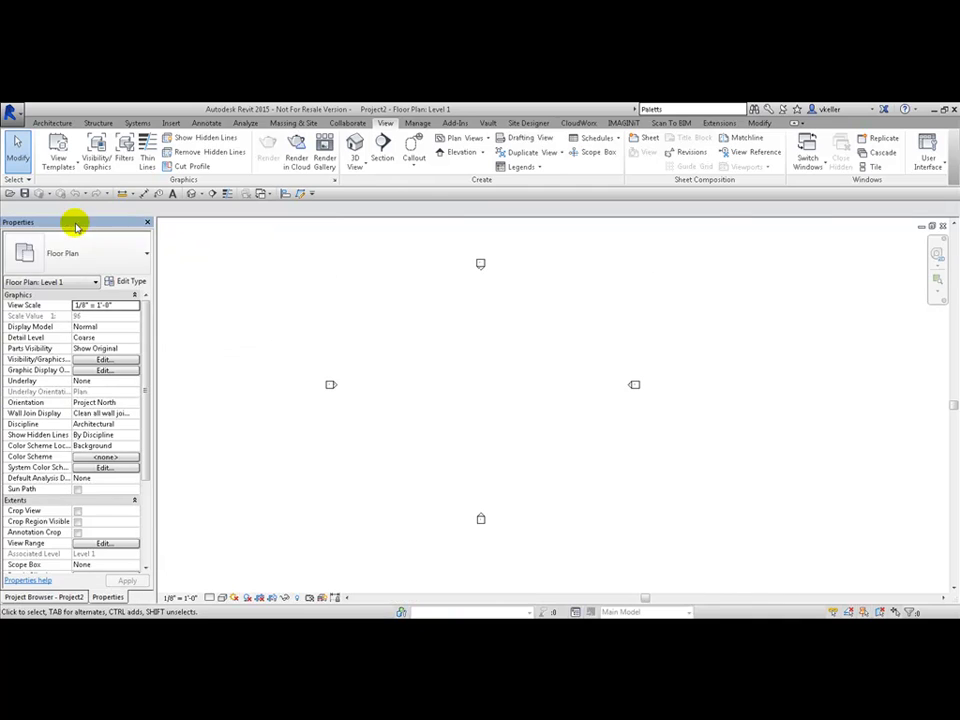
click(50, 596)
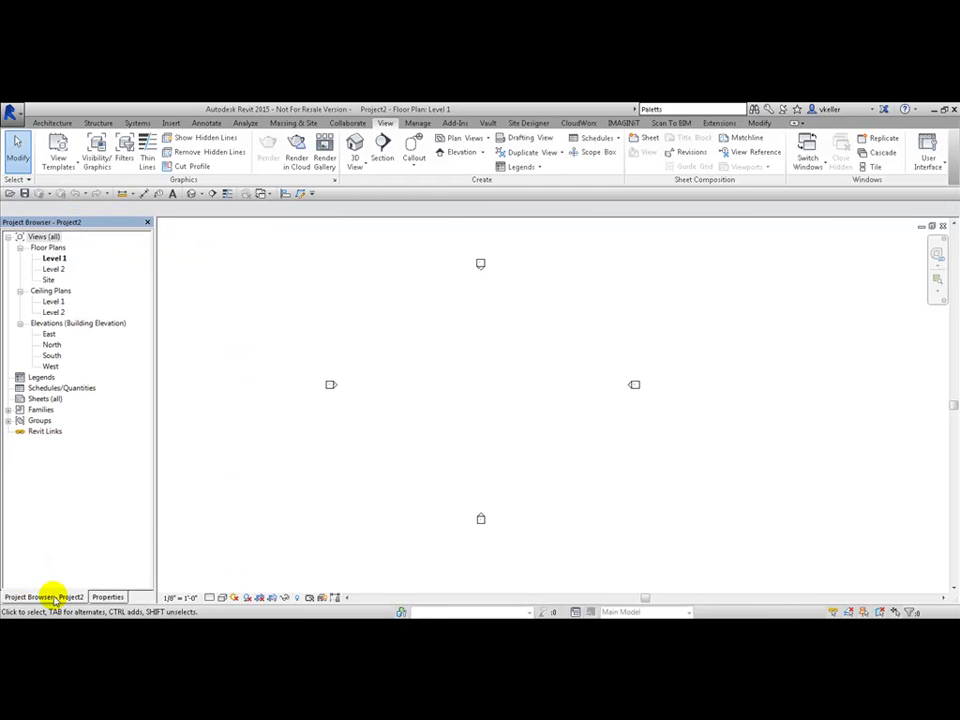
click(107, 597)
click(45, 597)
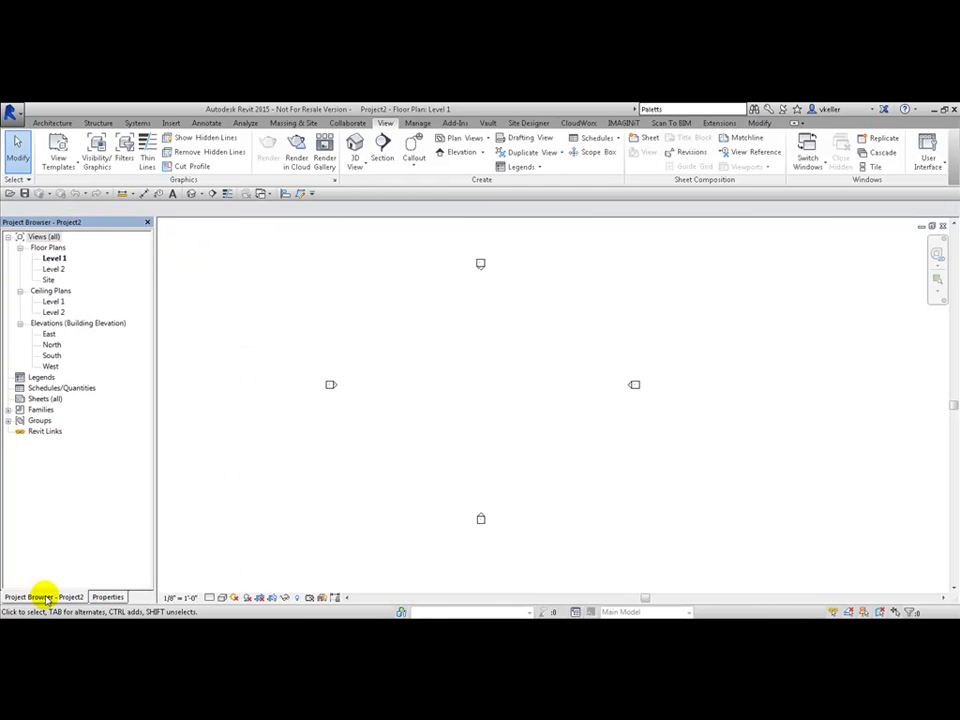
click(107, 597)
click(60, 597)
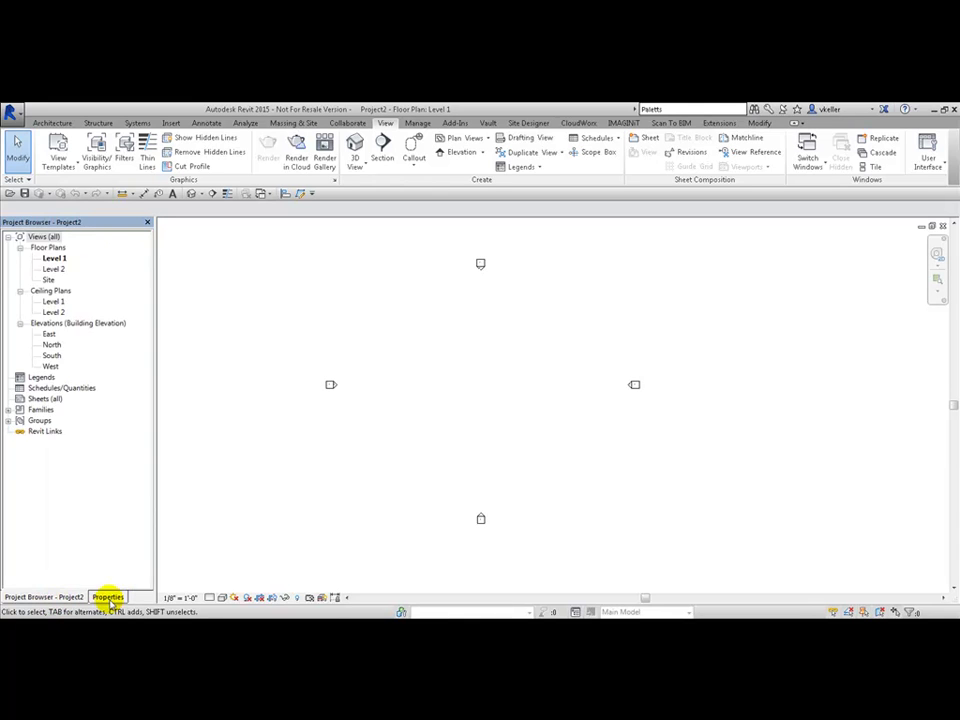
click(107, 597)
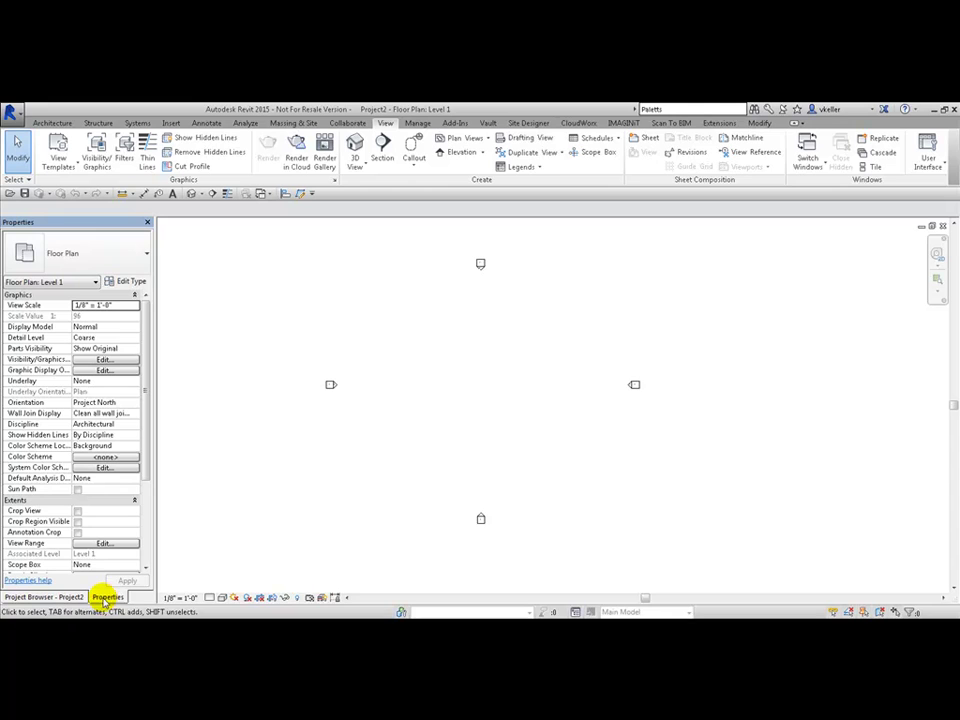
Pull the Properties palette out of the tabbed group, and dock it above the Project Browser
drag(107, 597, 391, 248)
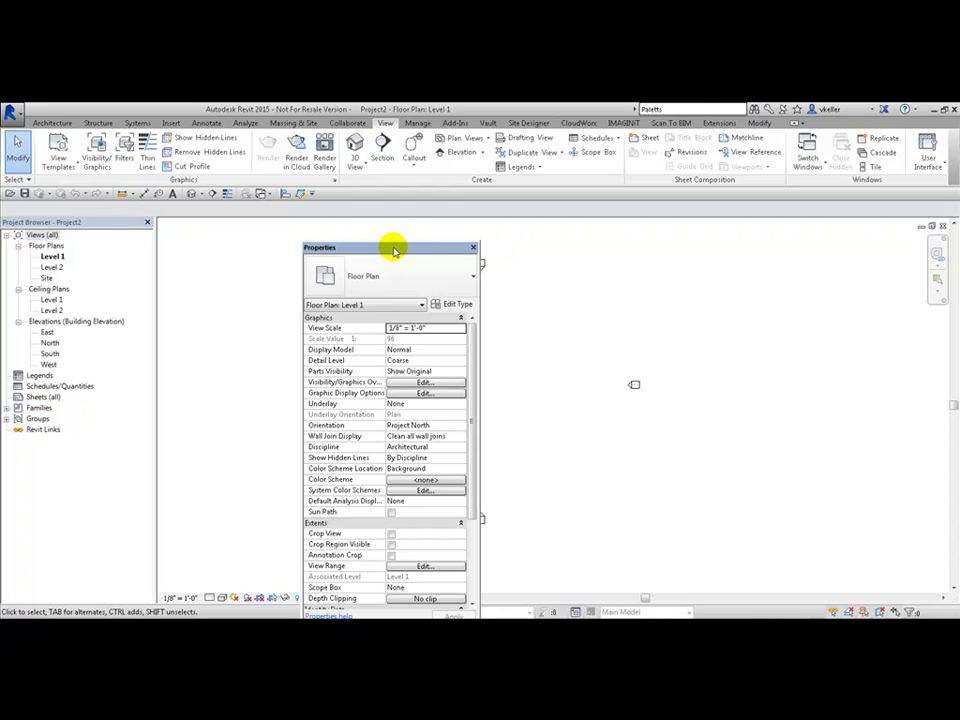
drag(395, 250, 82, 240)
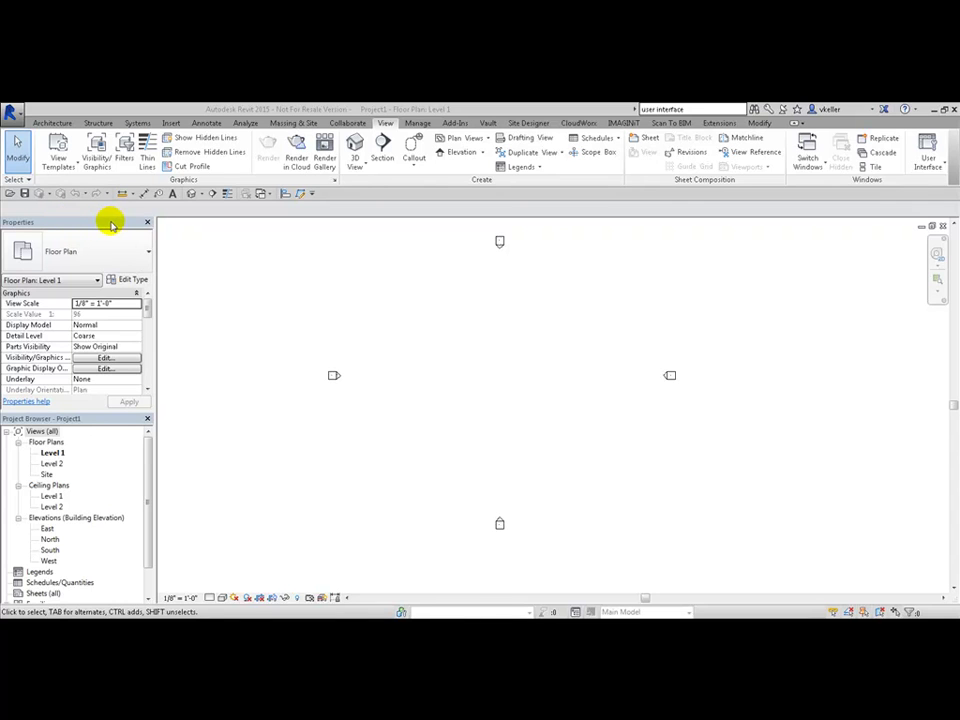
Close the Properties palette and the Project Browser, and turn both back on in the User Interface options
click(147, 222)
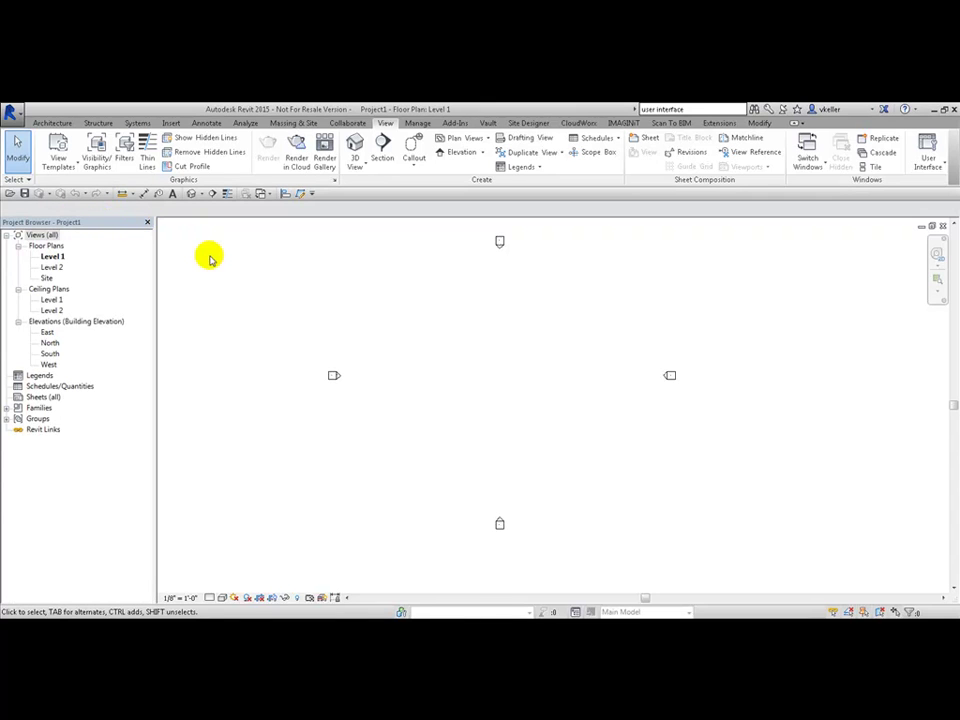
click(148, 223)
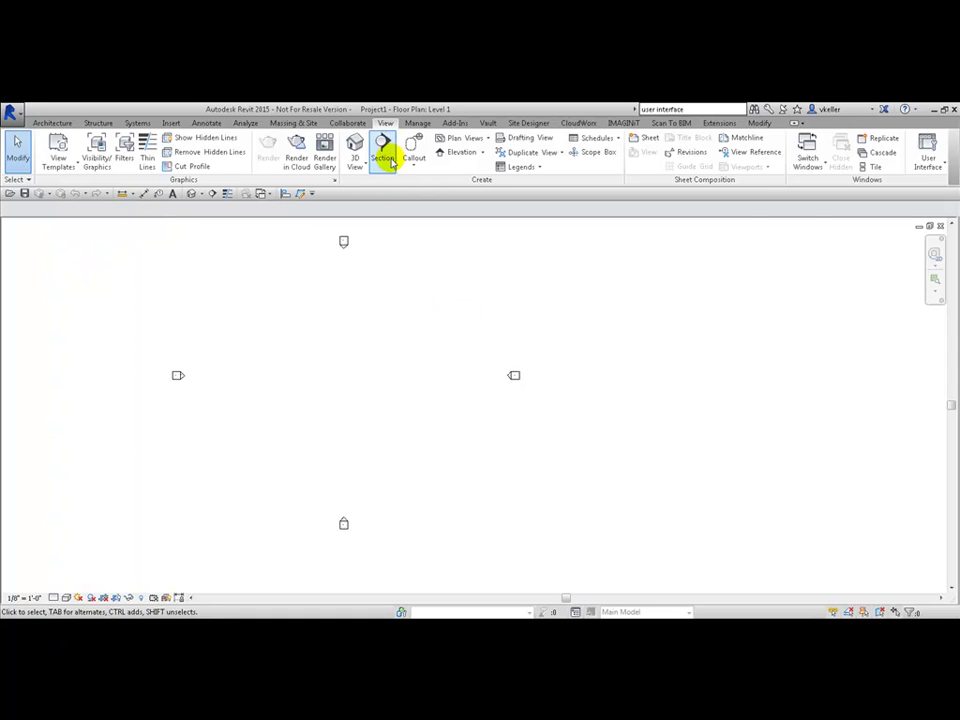
click(943, 170)
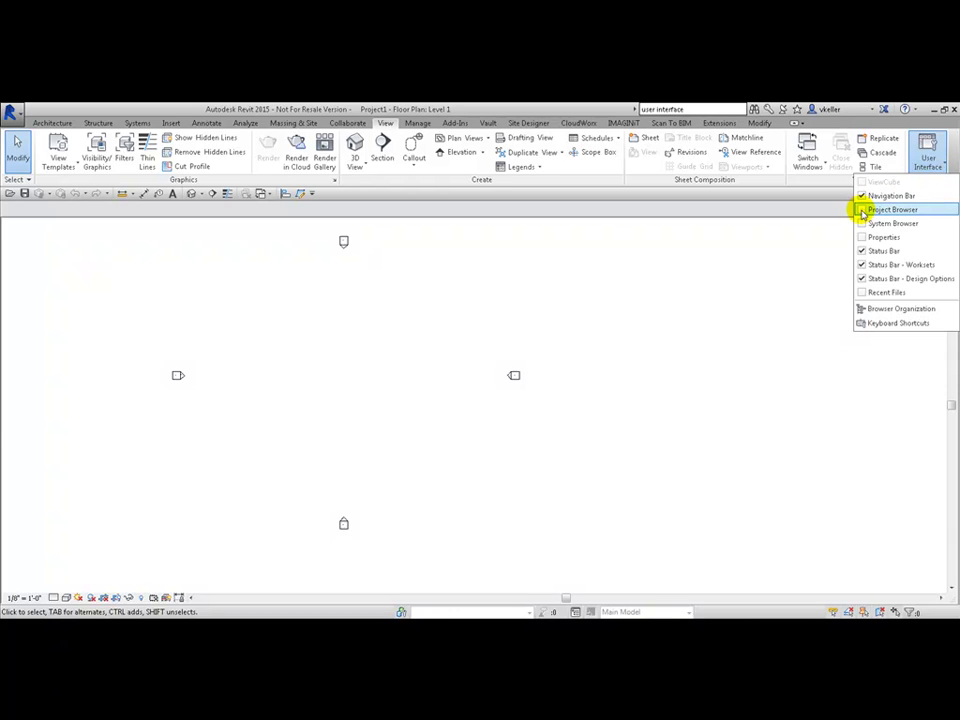
click(862, 211)
click(927, 152)
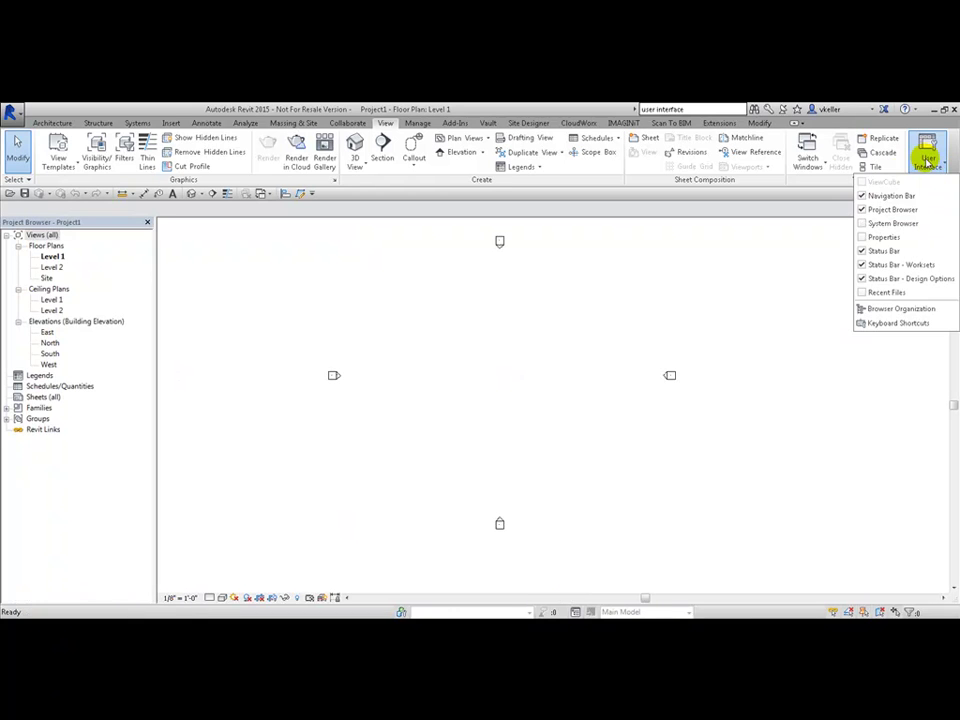
click(864, 238)
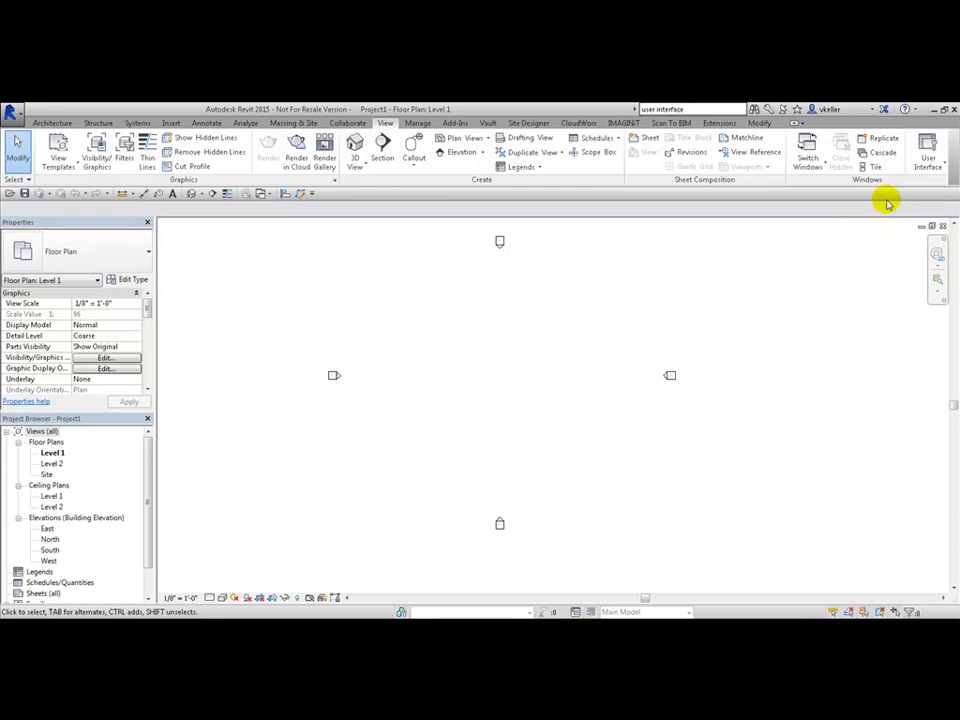
Hide the Navigation Bar through the User Interface options, and show it again
click(936, 164)
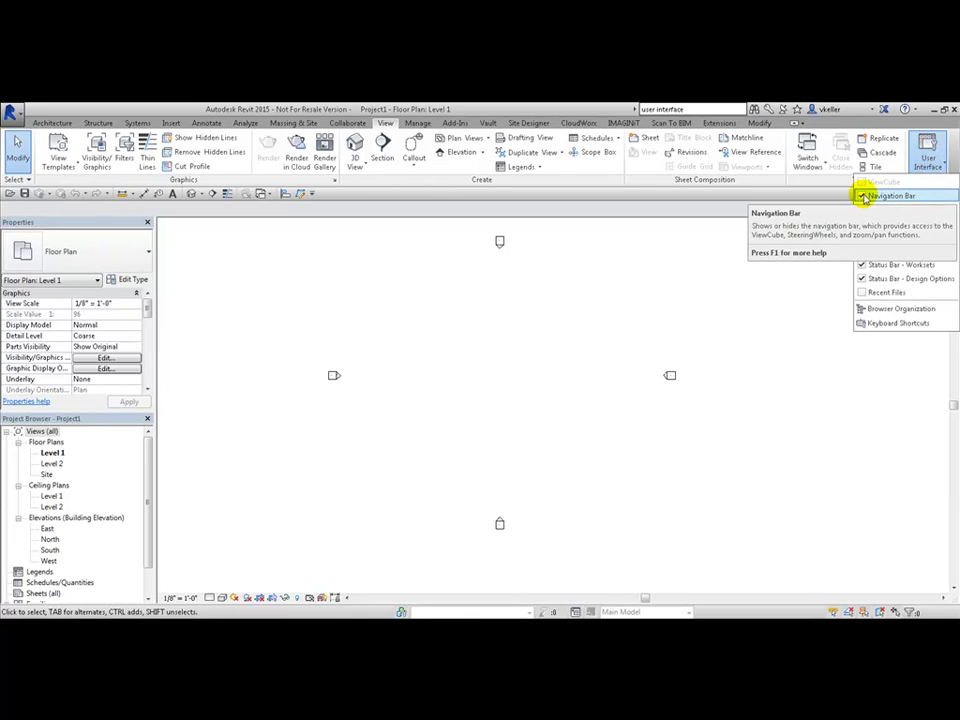
click(865, 197)
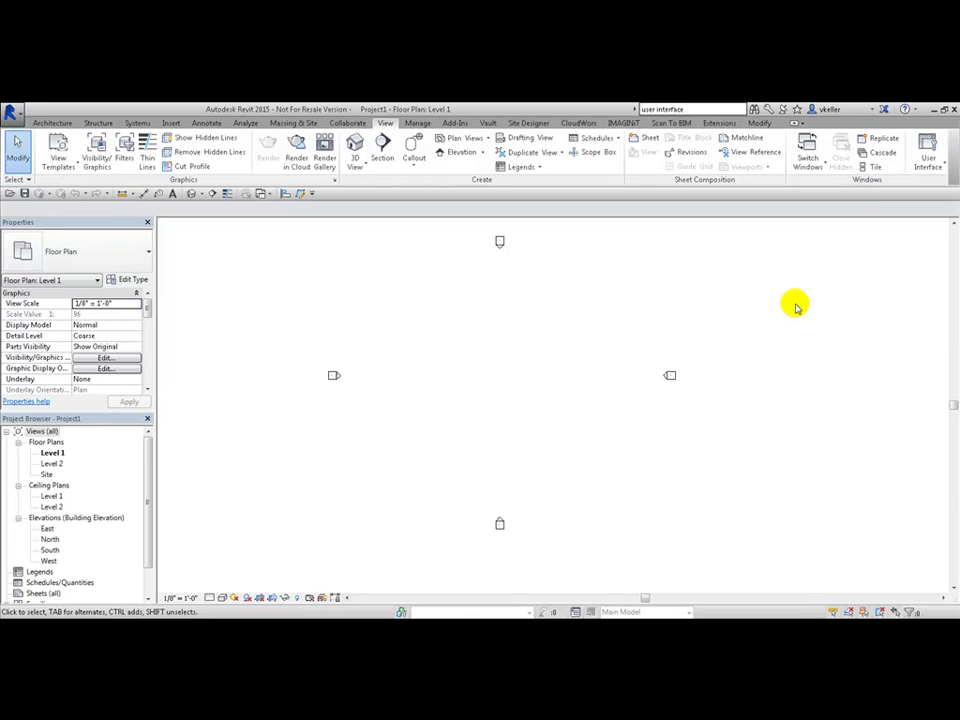
click(927, 152)
click(865, 197)
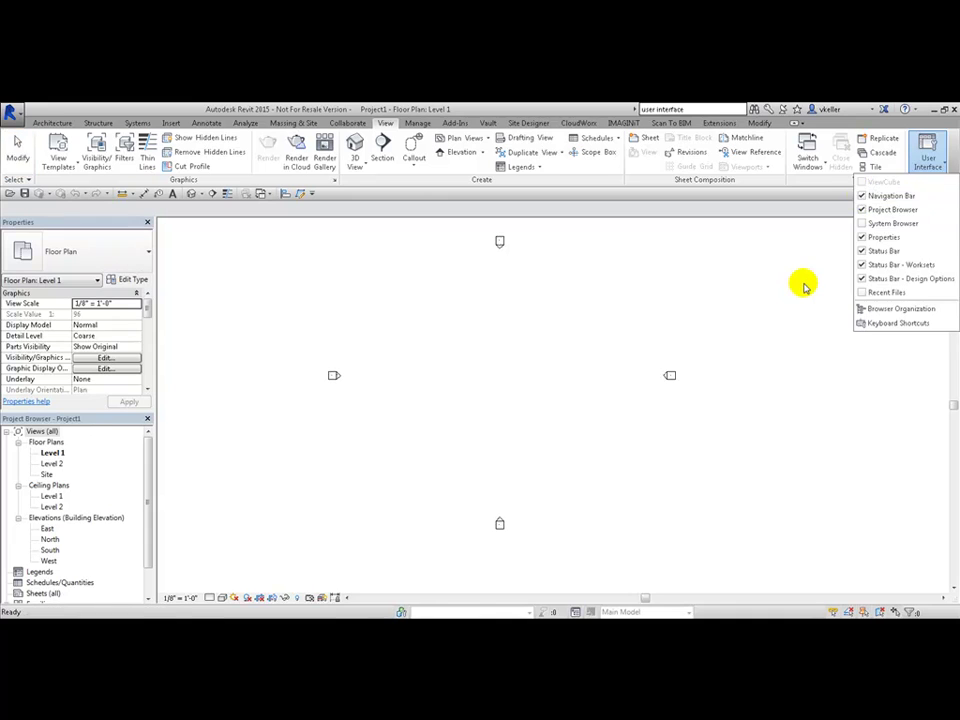
Turn off the Status Bar in the User Interface options, and turn it back on
click(928, 156)
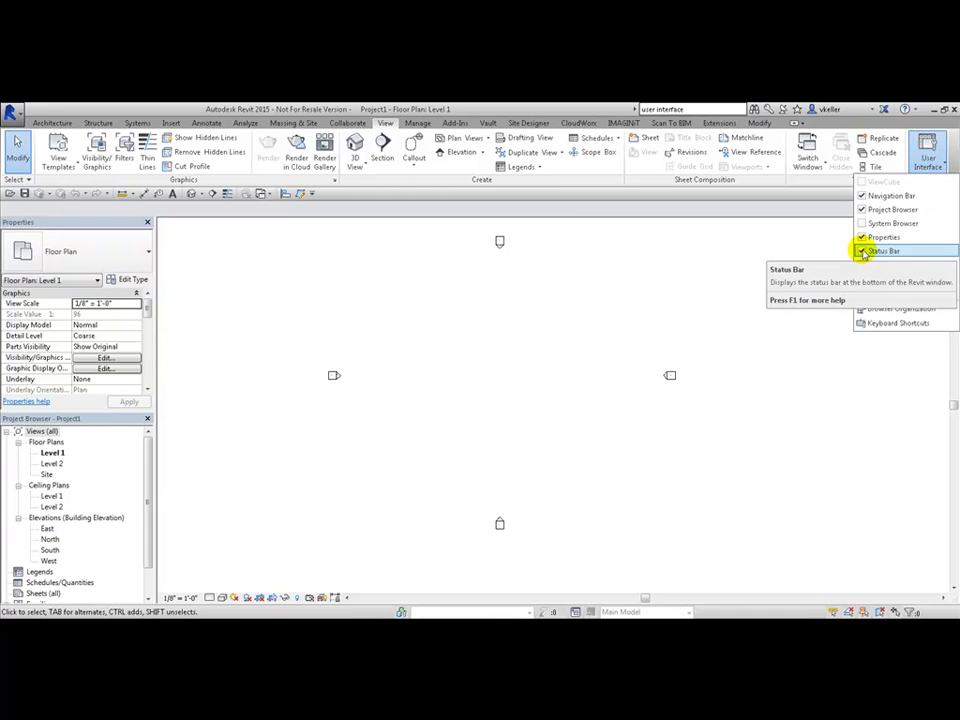
click(862, 252)
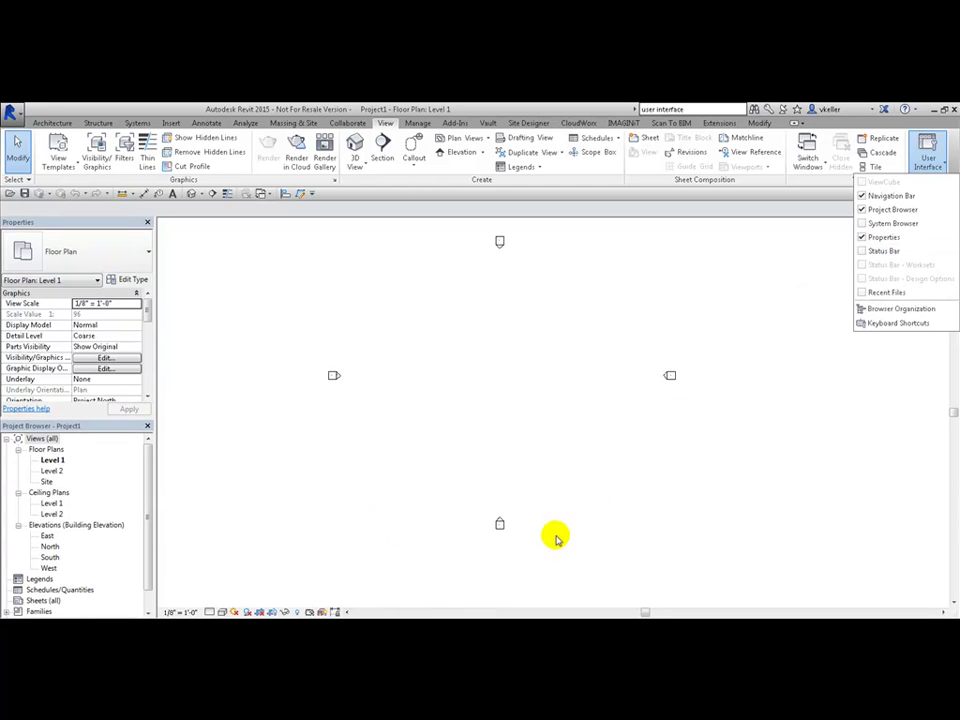
click(860, 251)
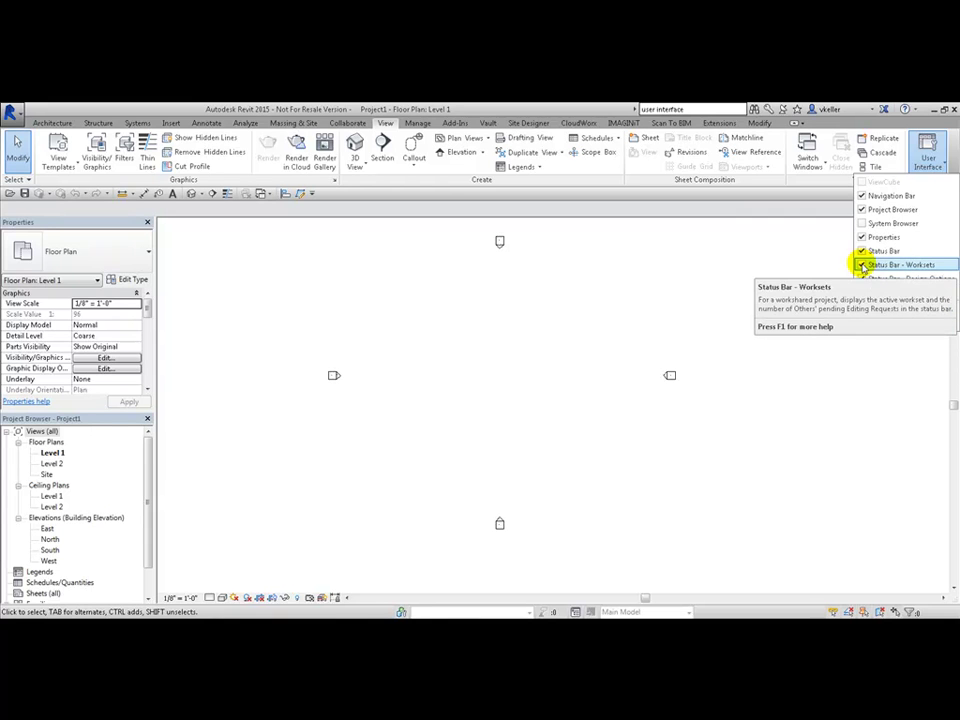
Hide the Worksets and Design Options sections of the status bar, and show both again
click(862, 266)
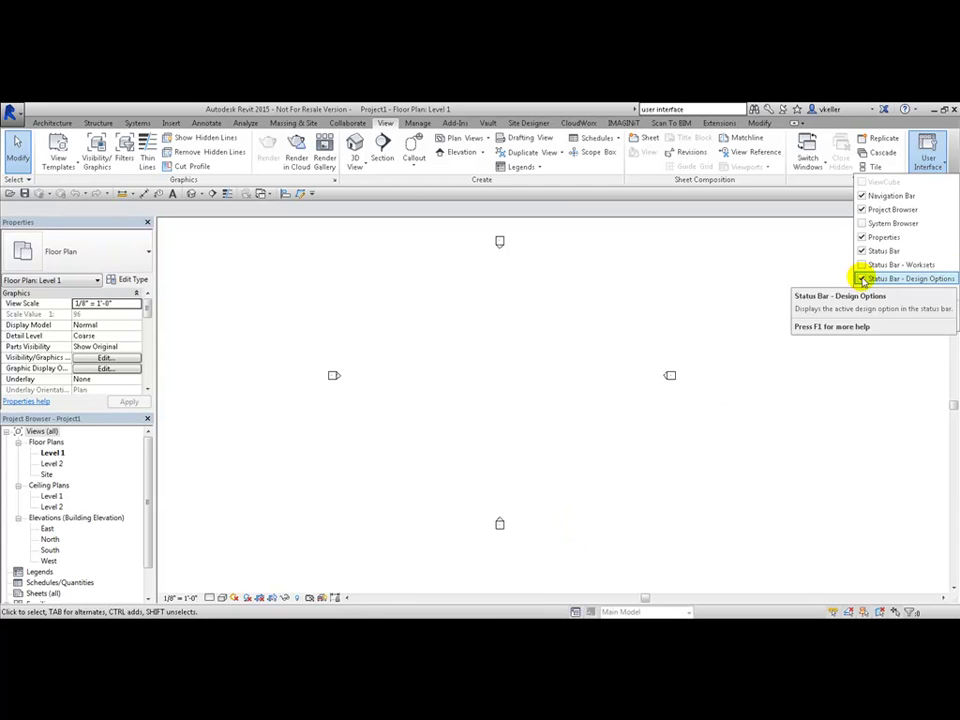
click(862, 279)
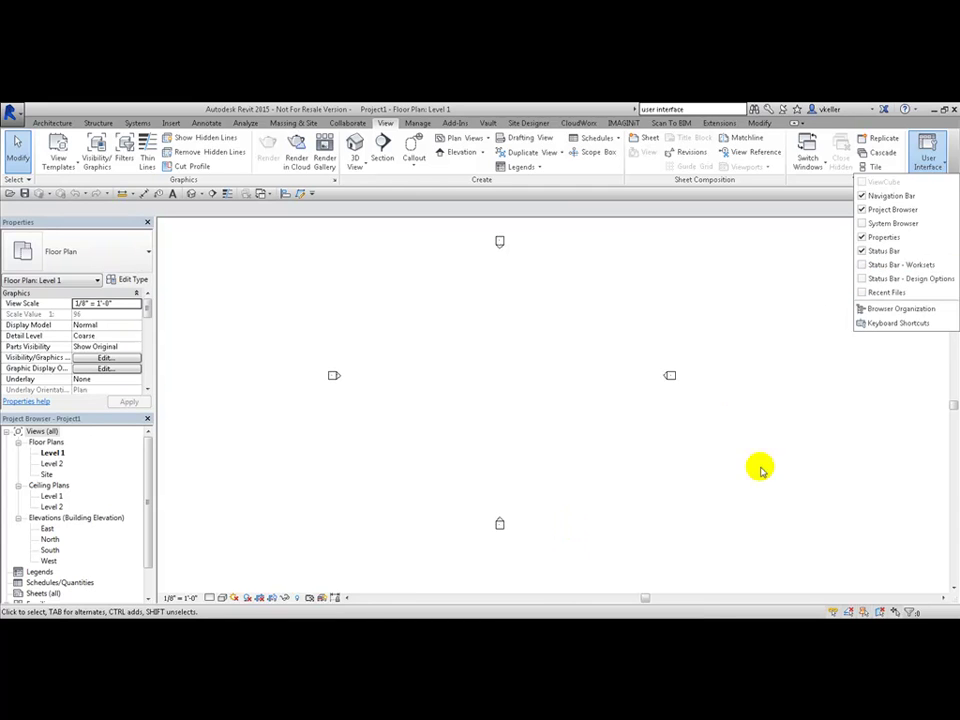
click(866, 265)
click(864, 279)
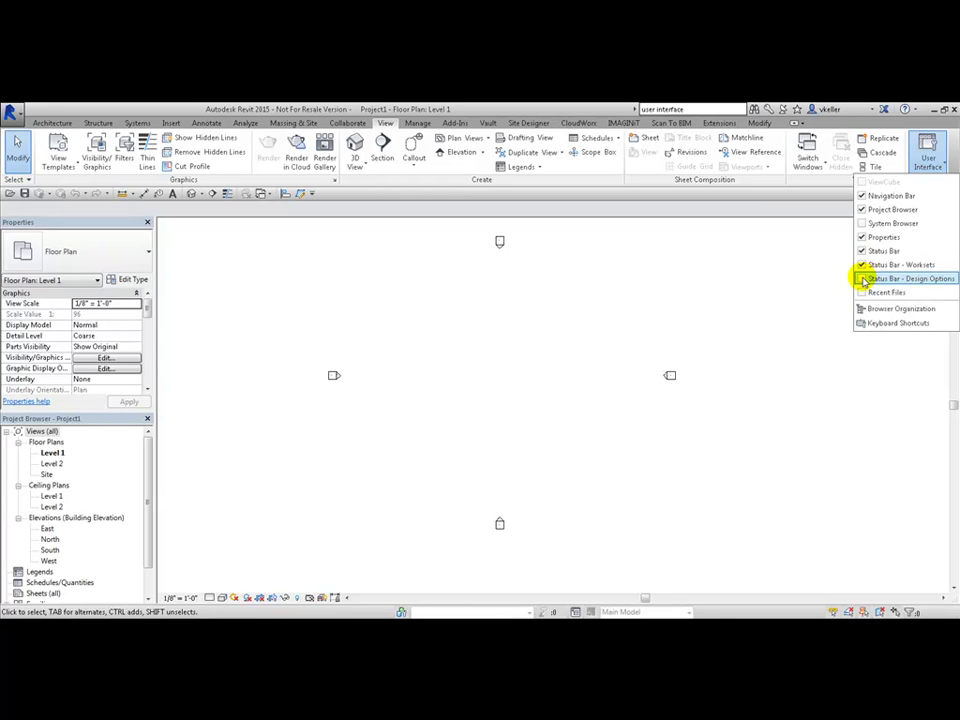
click(862, 435)
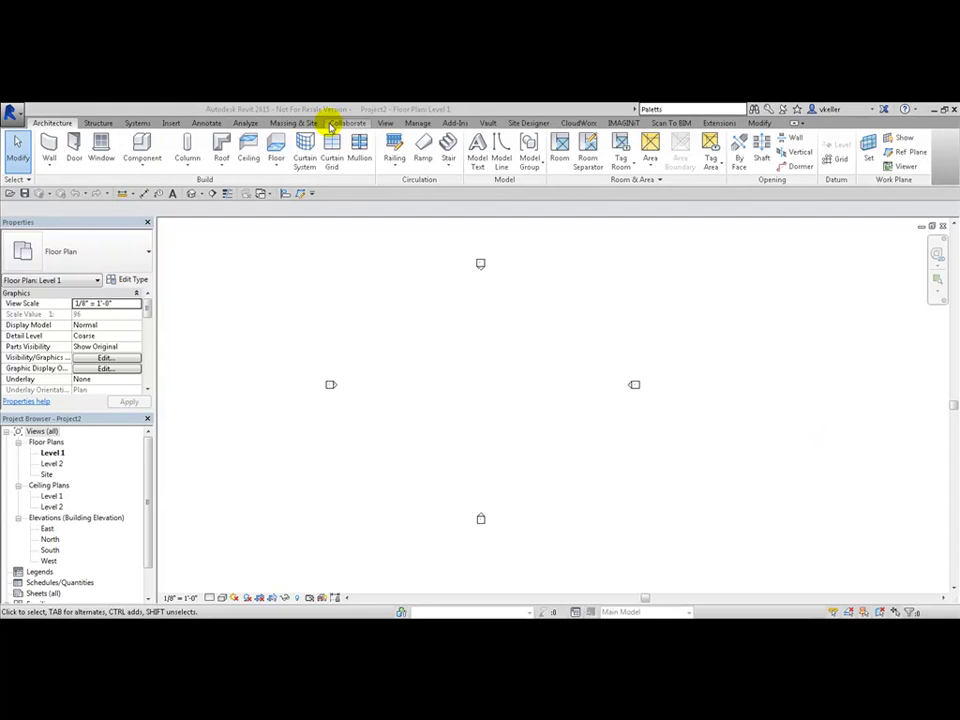
Set the ribbon's minimize behavior to Cycle through All, and step through every state back to the full ribbon
click(801, 123)
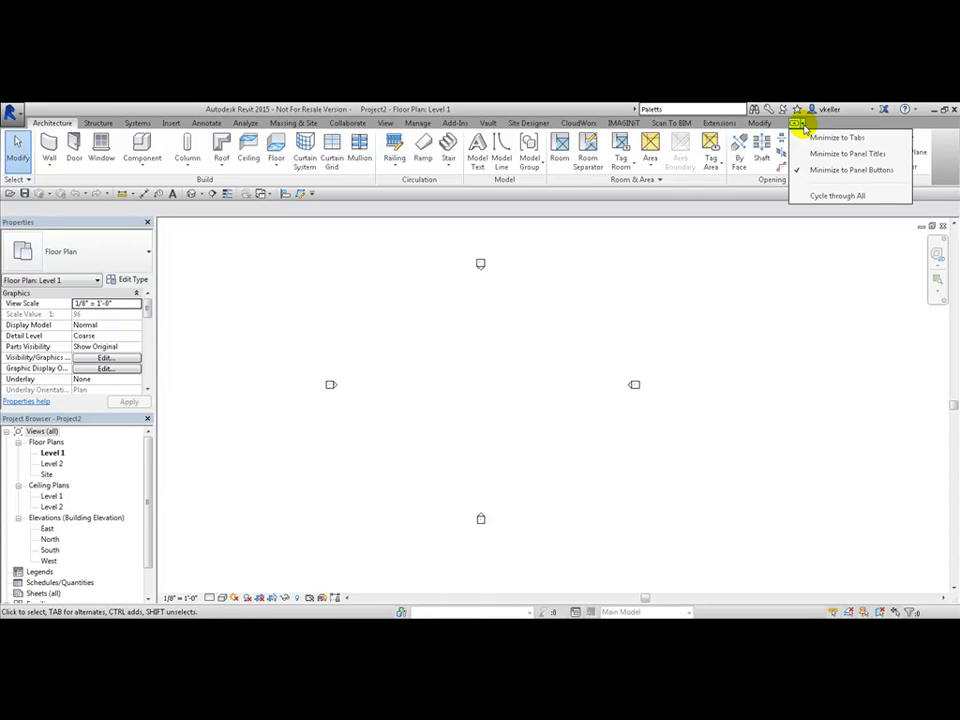
click(833, 196)
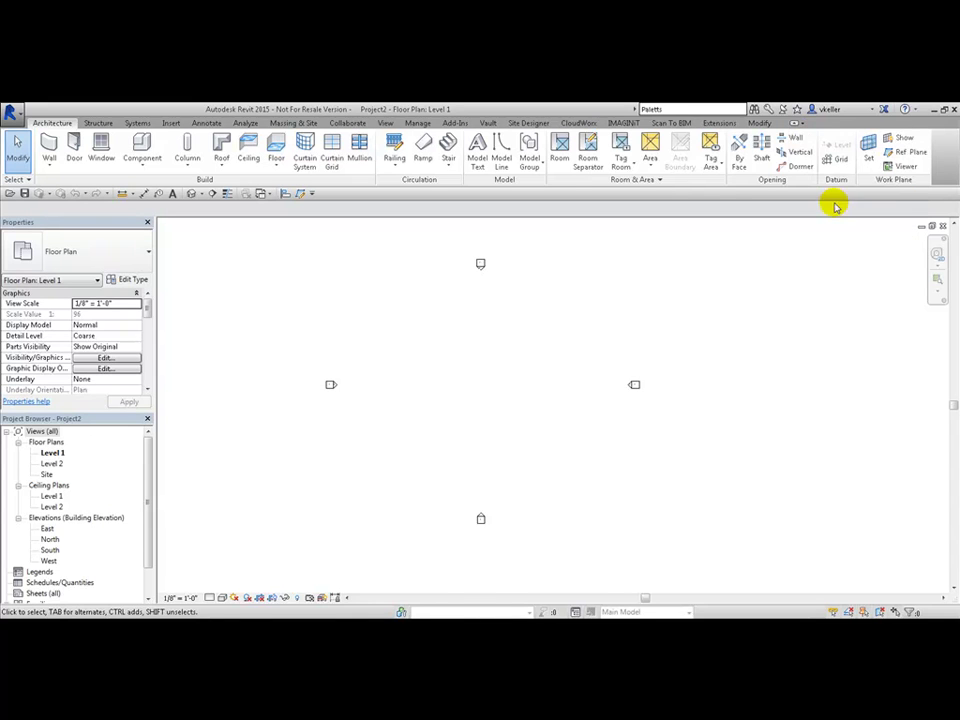
click(795, 123)
click(795, 123)
click(795, 123)
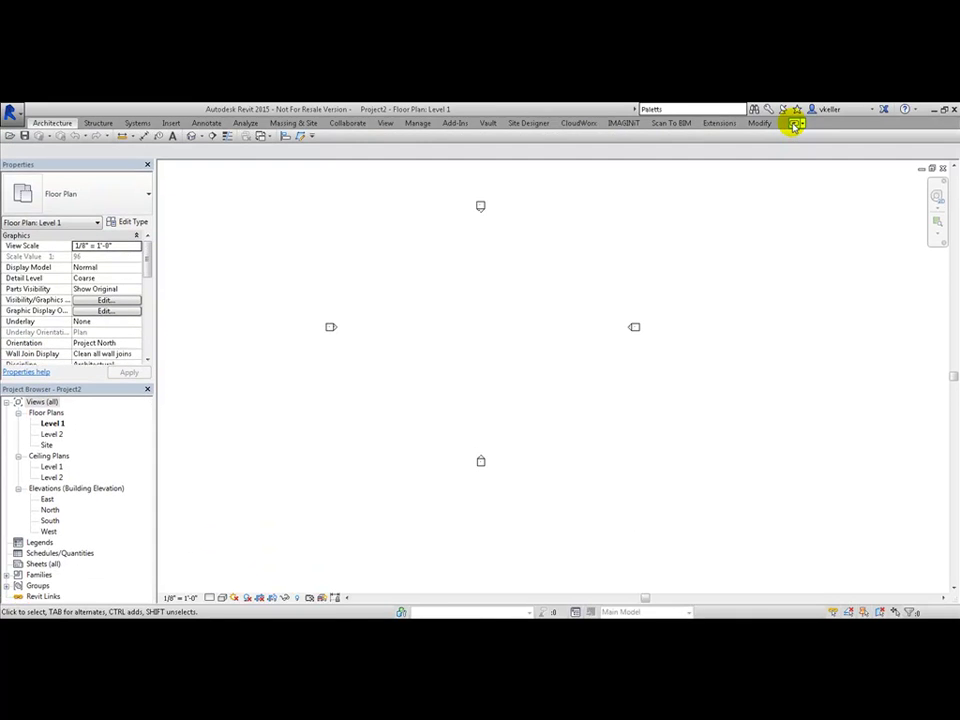
click(795, 123)
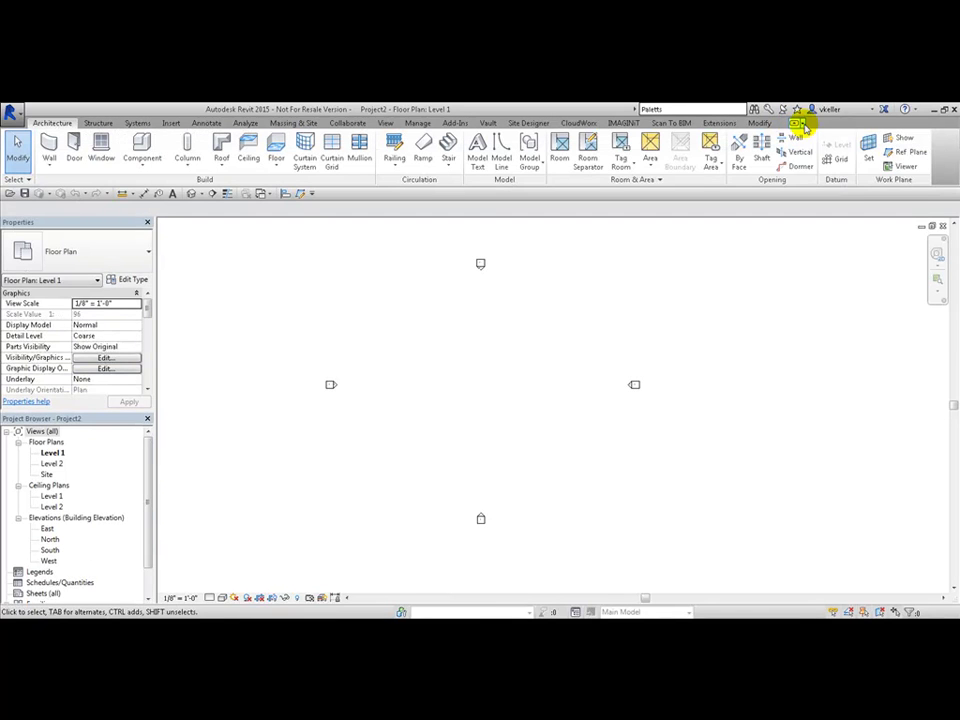
Set the ribbon's minimize behavior to Minimize to Tabs, and toggle between tabs only and the full ribbon, ending on the full ribbon
click(802, 124)
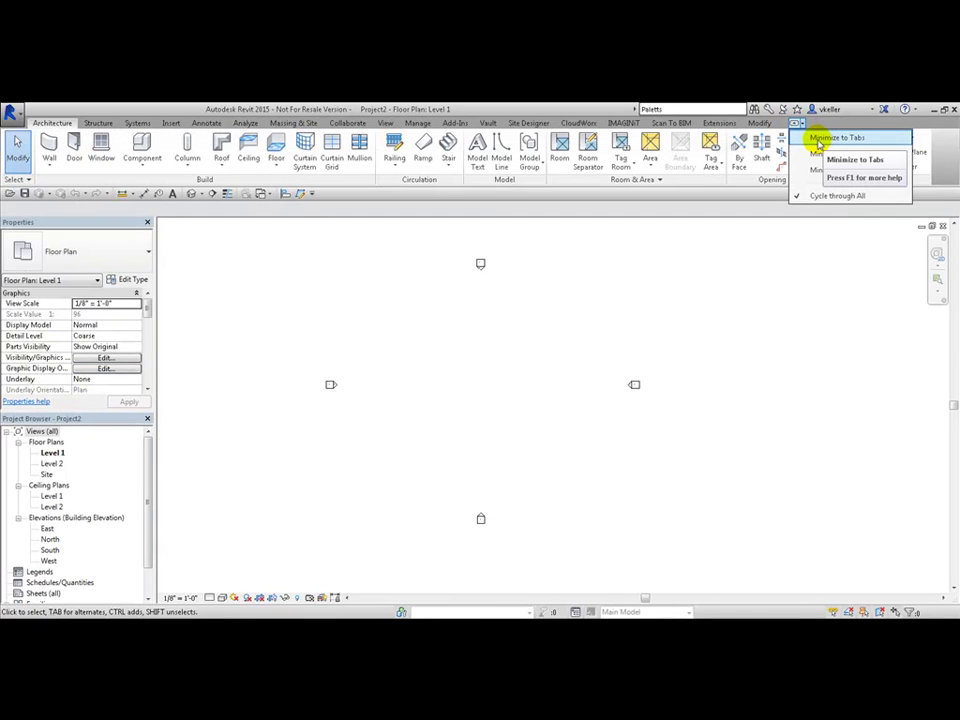
click(818, 145)
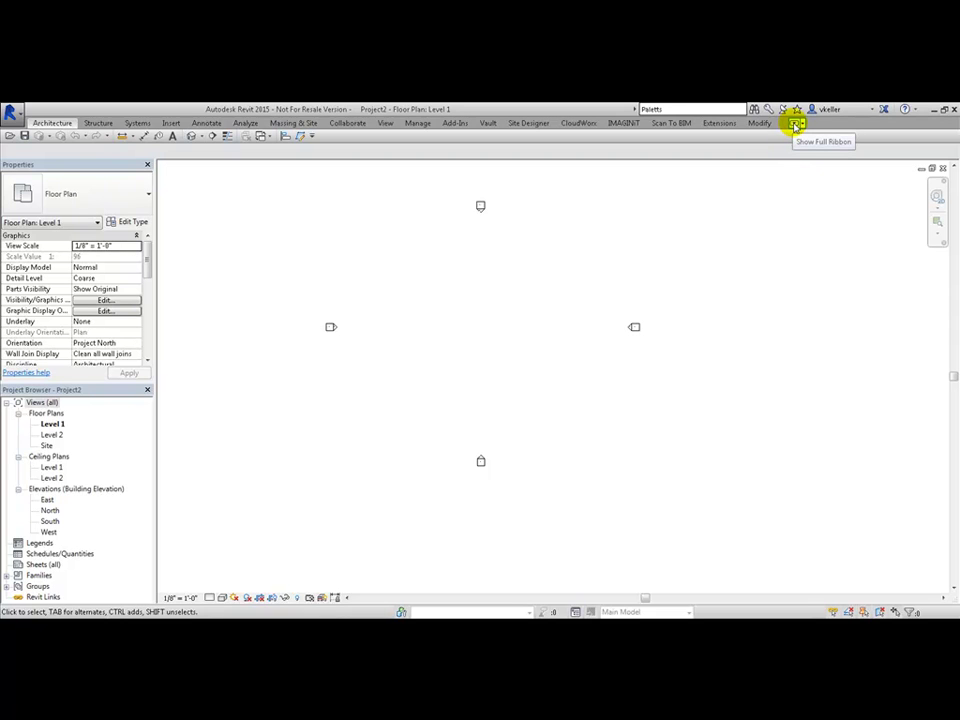
click(795, 124)
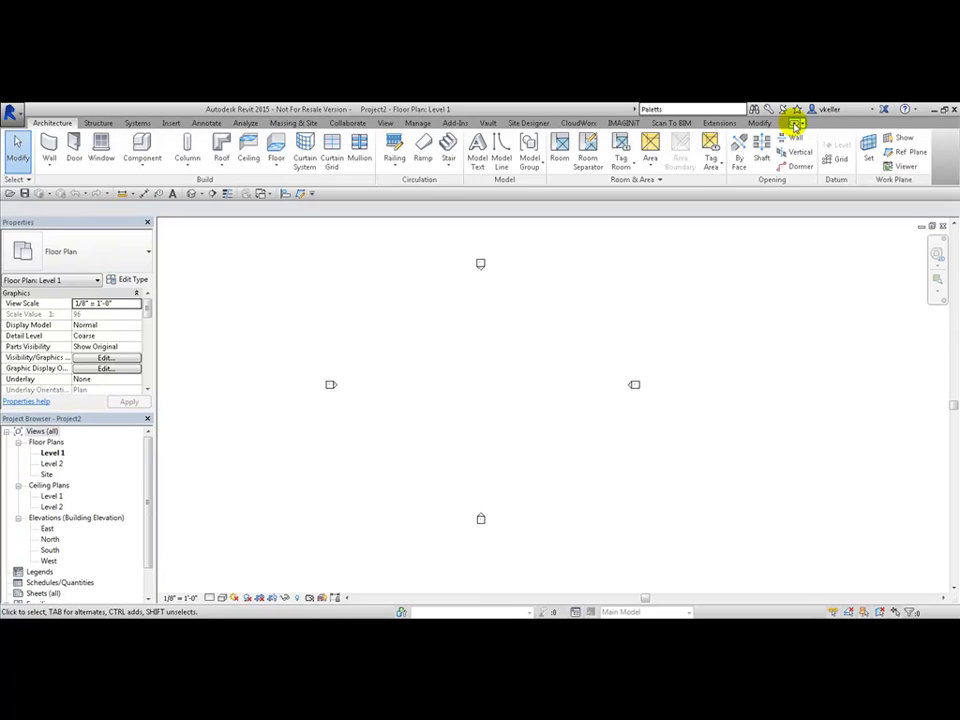
click(795, 124)
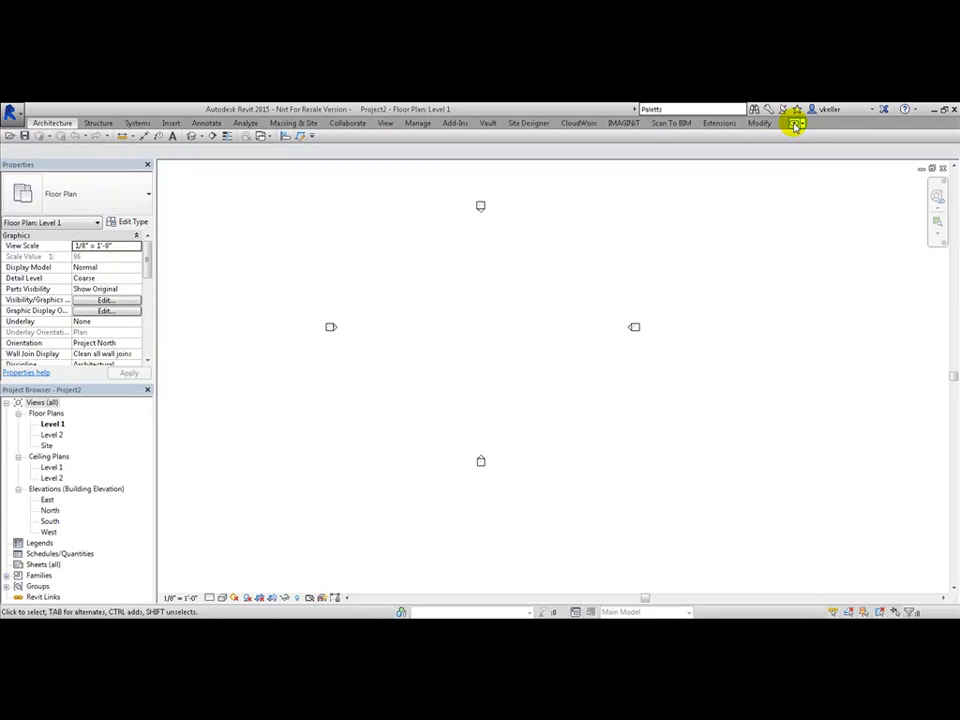
click(795, 124)
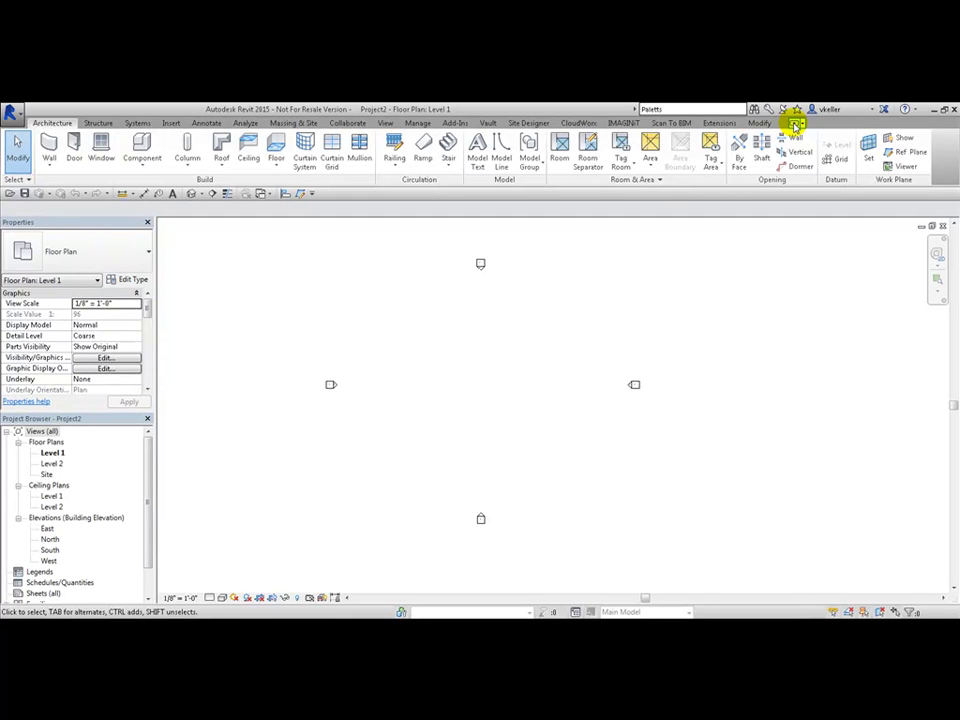
Switch the ribbon's minimize behavior to Cycle through All, and step the Annotate ribbon through panel buttons, panel titles and tabs to full
click(802, 123)
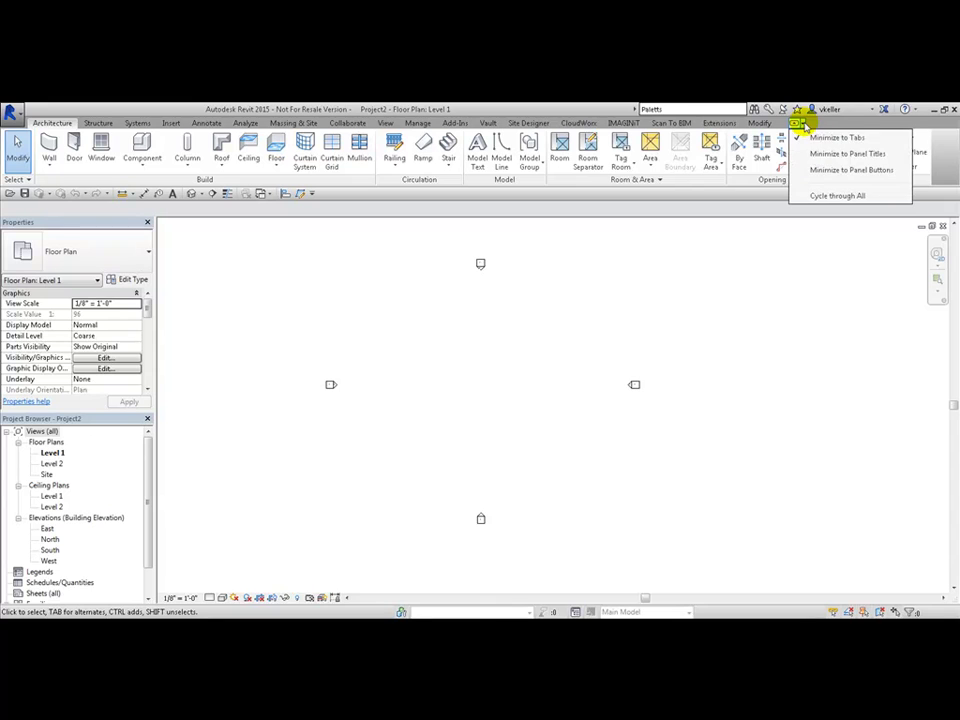
click(838, 196)
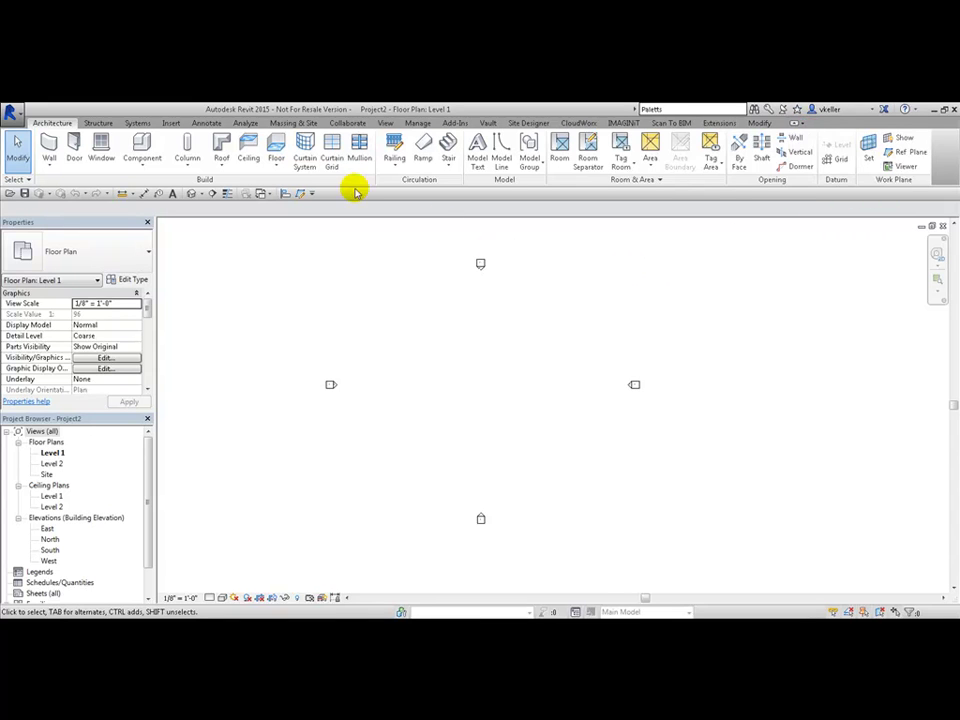
click(207, 123)
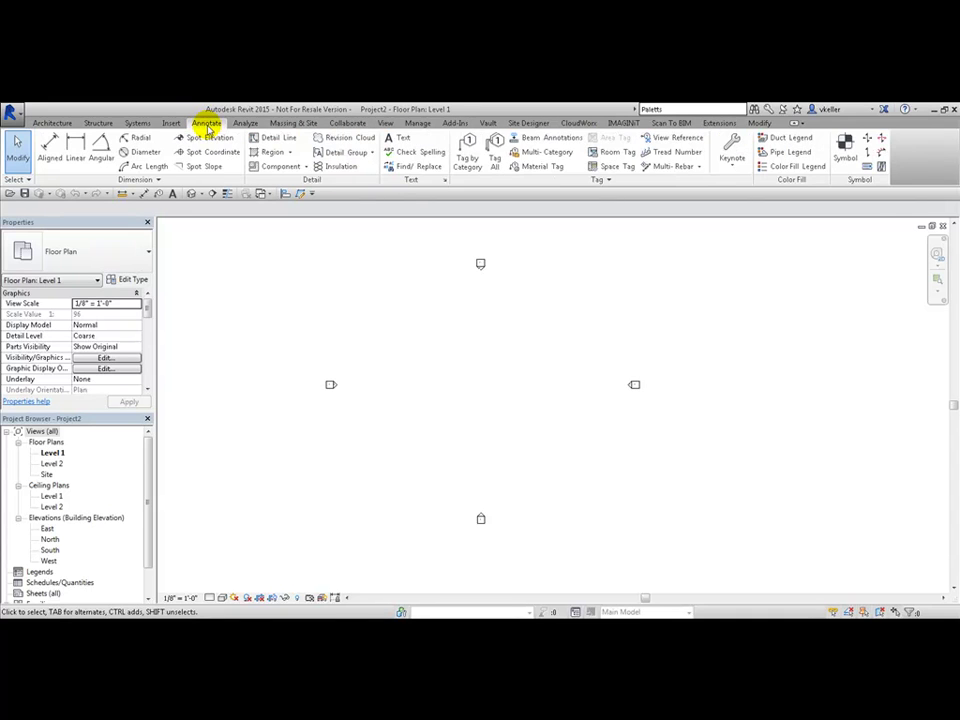
double_click(207, 124)
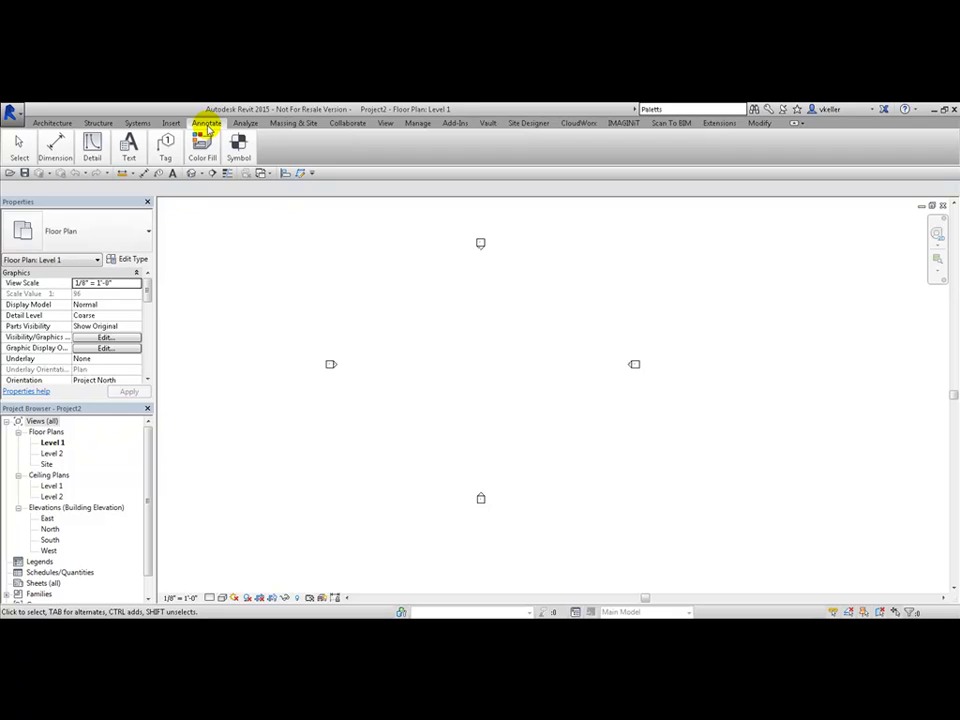
double_click(209, 126)
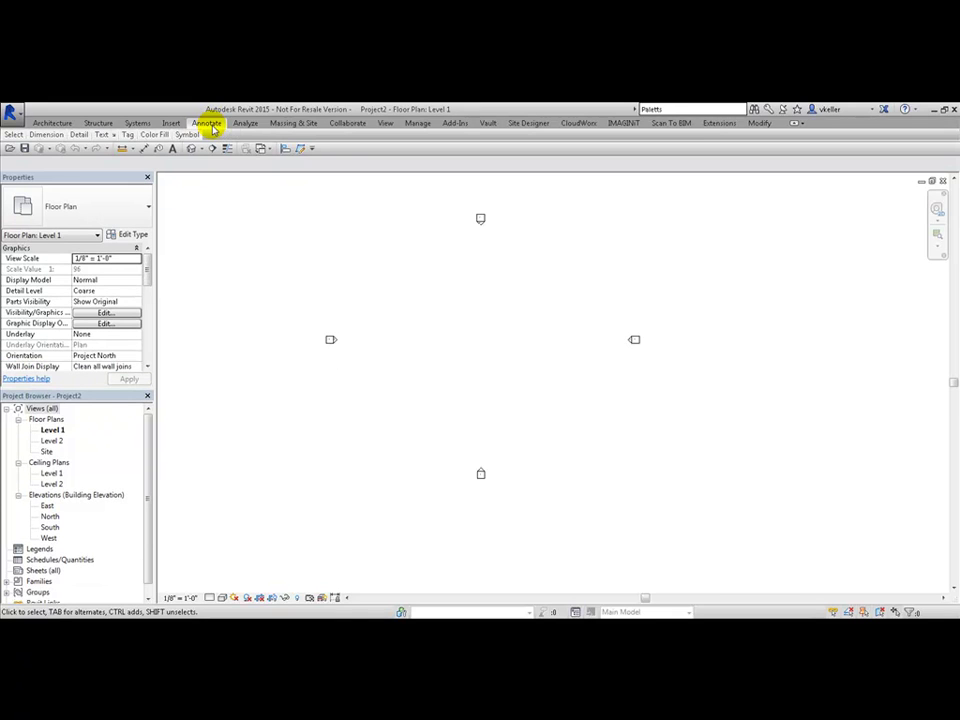
double_click(209, 124)
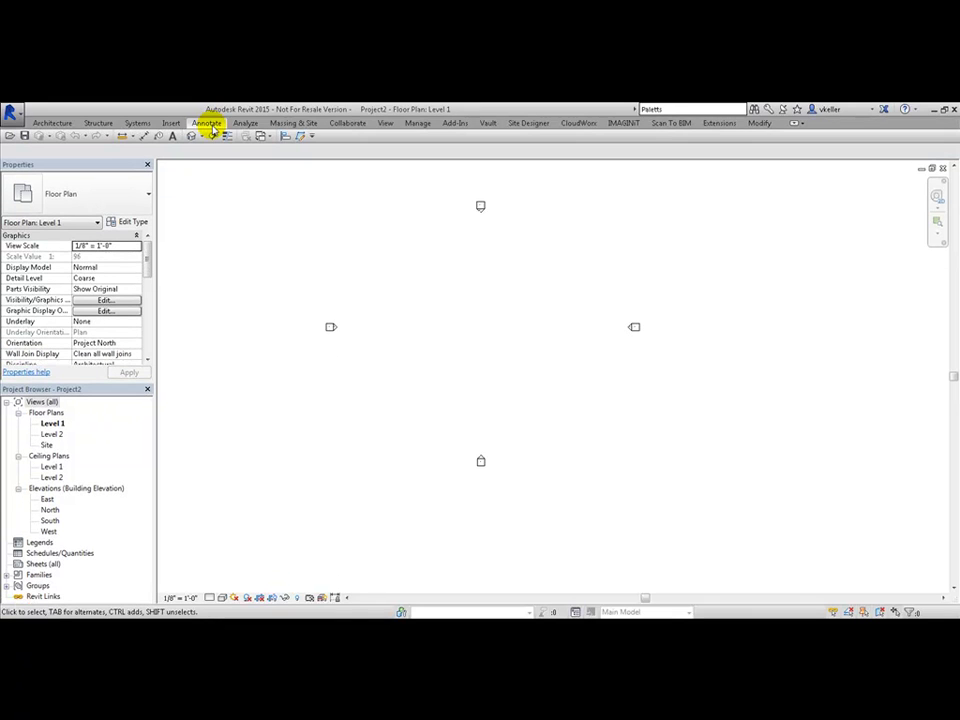
double_click(209, 124)
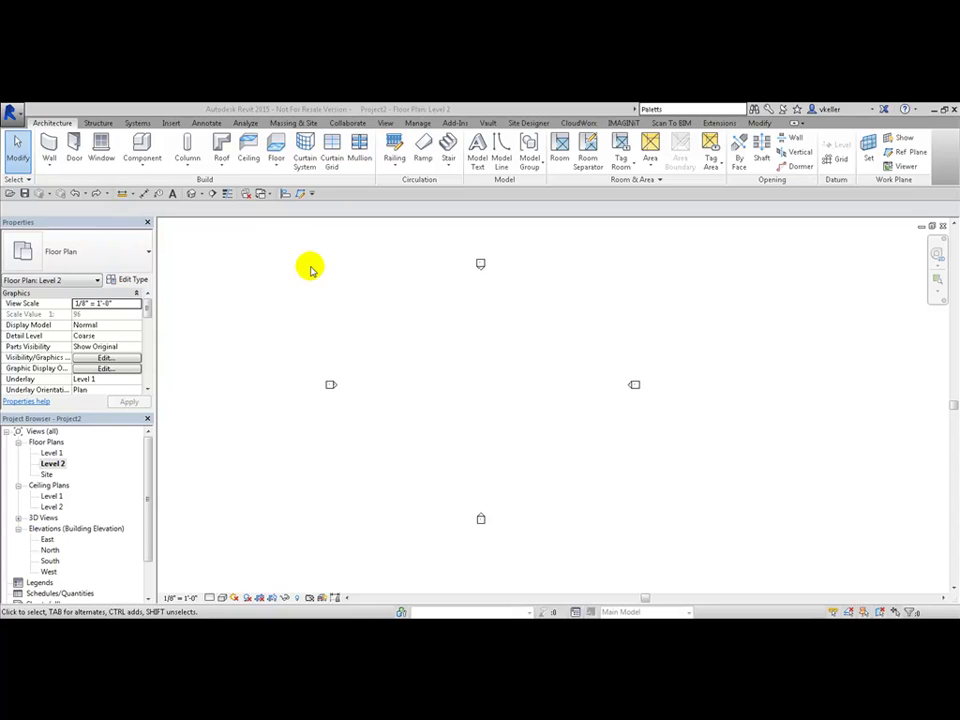
drag(64, 126, 154, 127)
drag(88, 125, 25, 120)
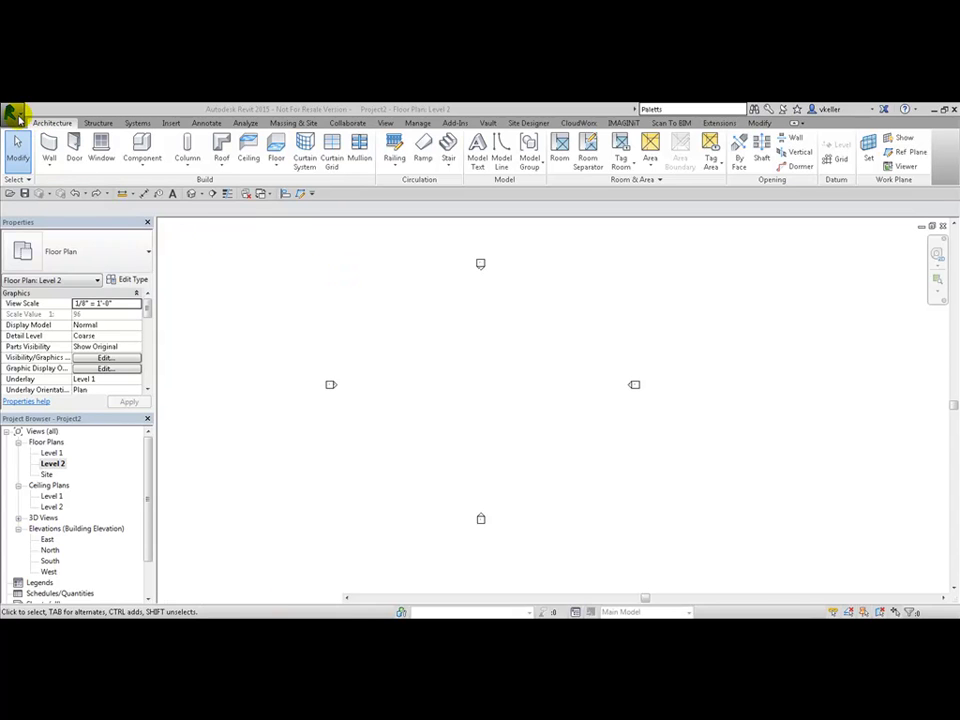
Turn off the Structure tab and the Systems mechanical, electrical and piping tools in the User Interface options, and apply
click(16, 116)
click(190, 474)
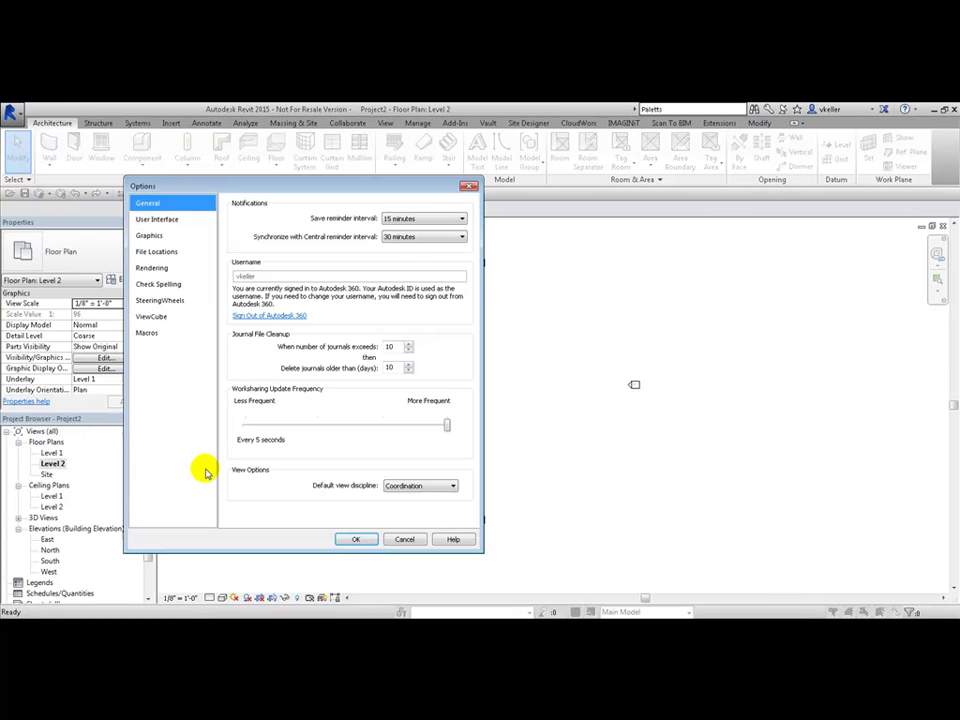
click(165, 221)
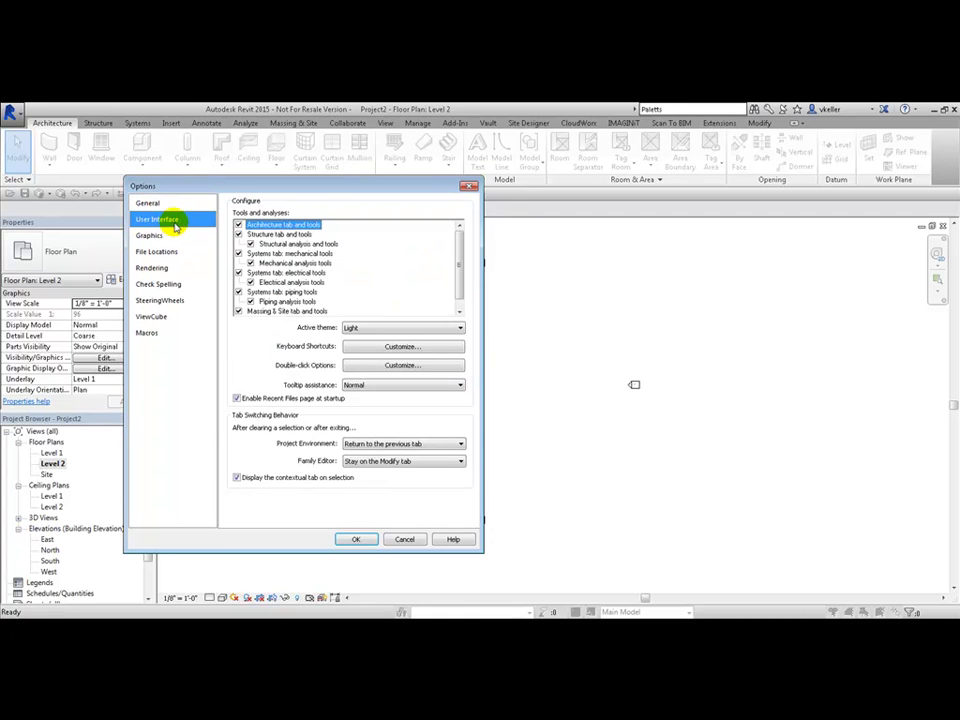
click(238, 234)
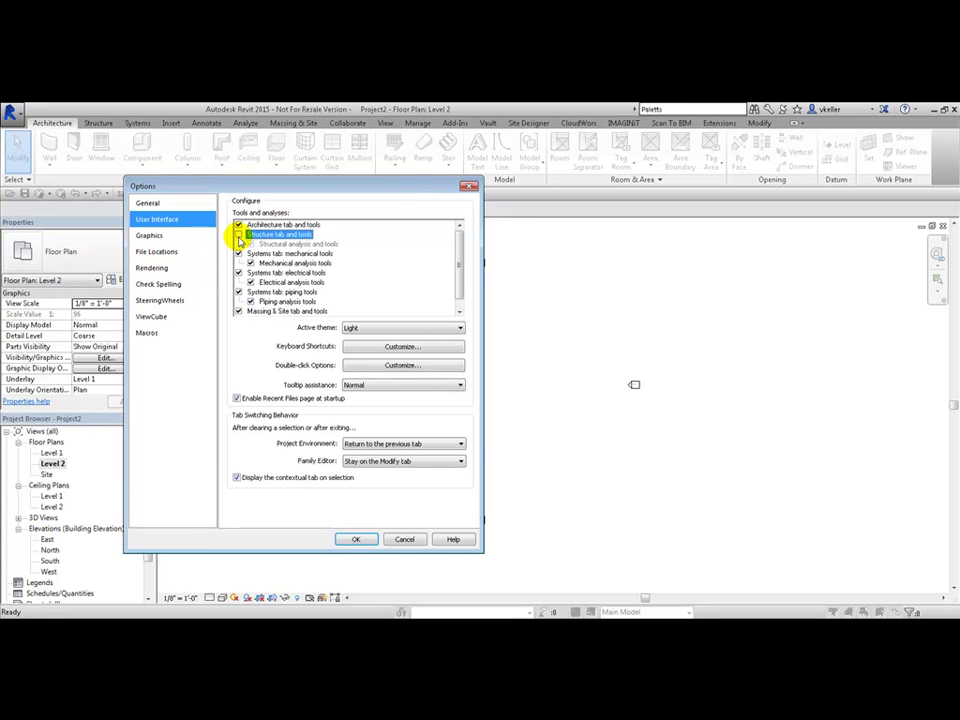
click(238, 253)
click(238, 272)
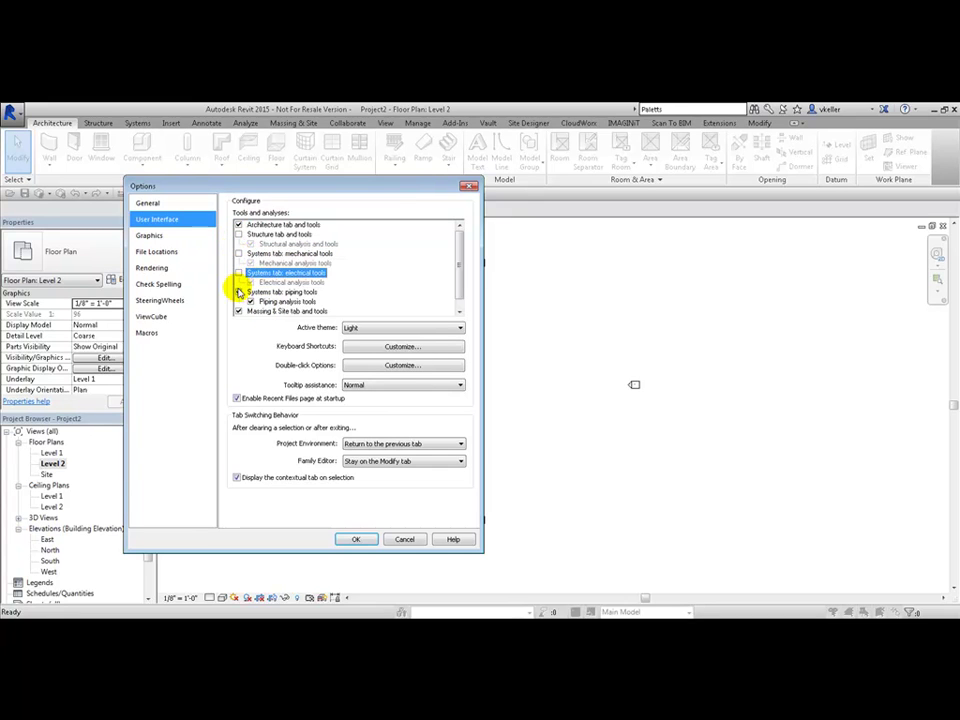
click(238, 291)
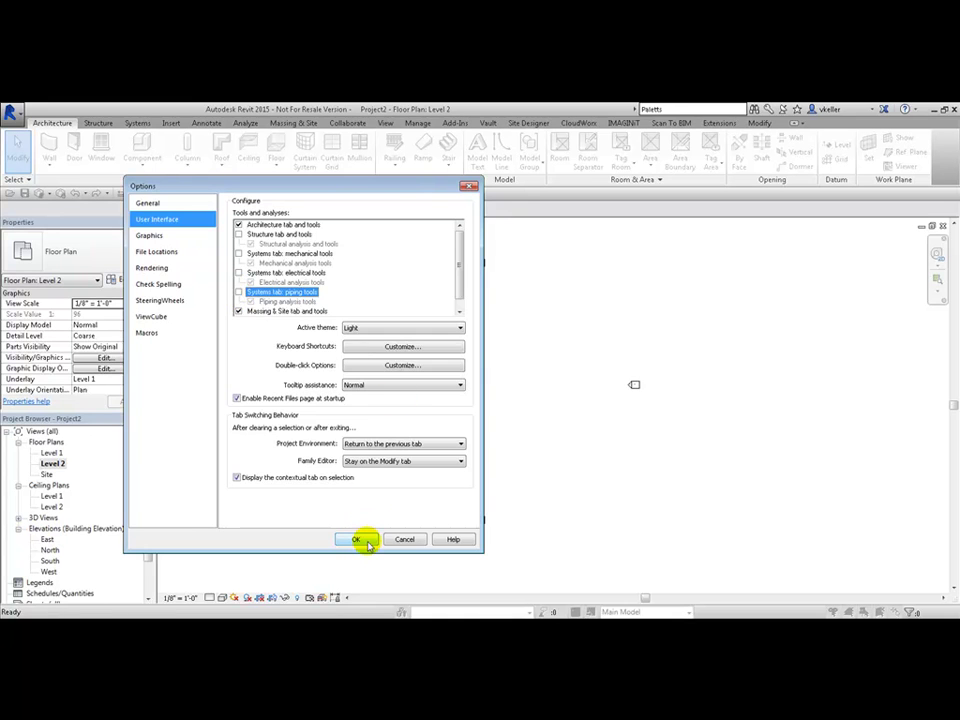
click(357, 540)
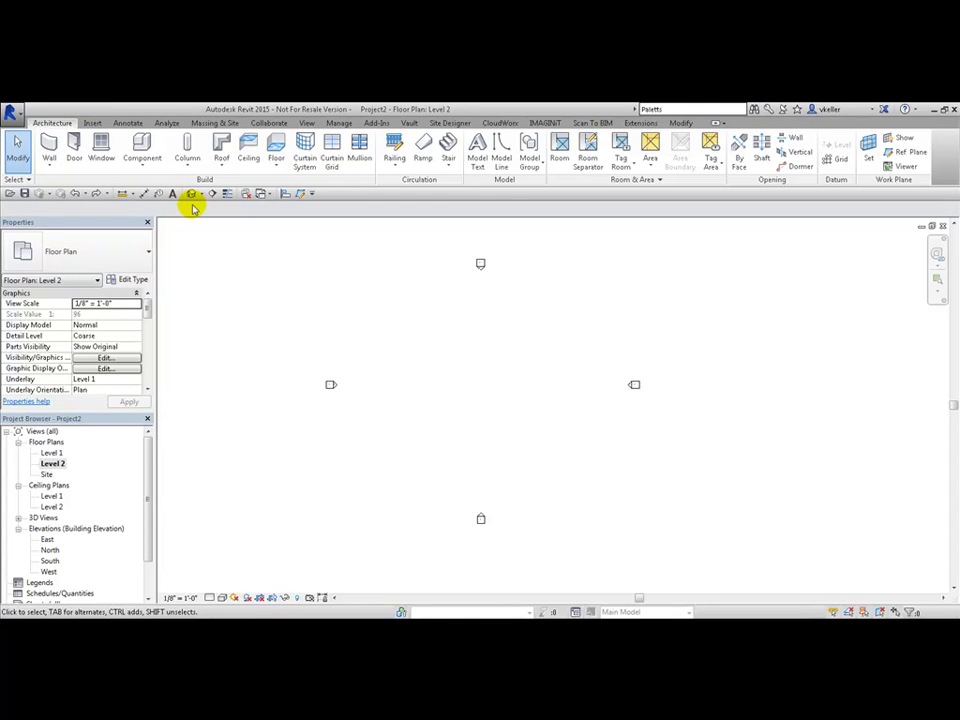
Turn the Structure tab and the Systems mechanical, electrical and piping tools back on in the User Interface options
click(14, 115)
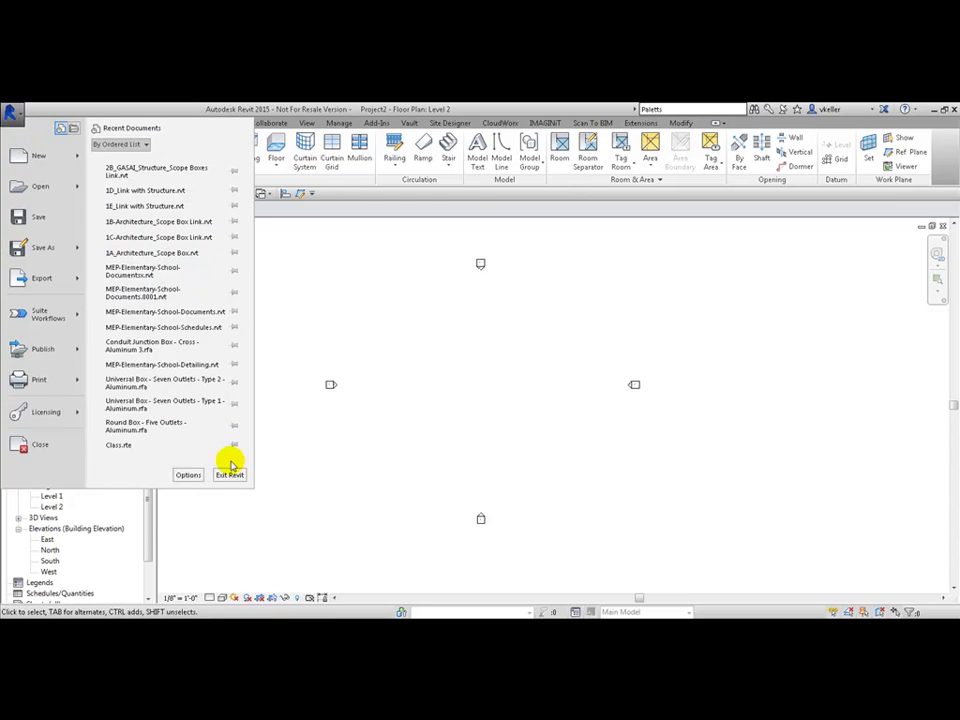
click(188, 474)
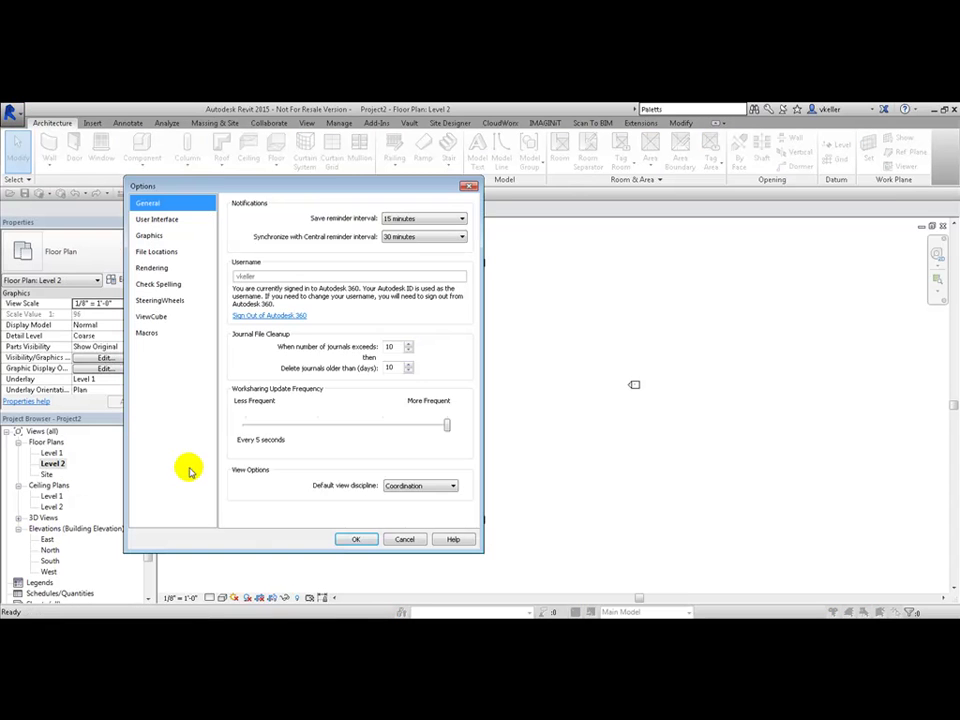
click(155, 219)
click(238, 234)
click(238, 253)
click(238, 272)
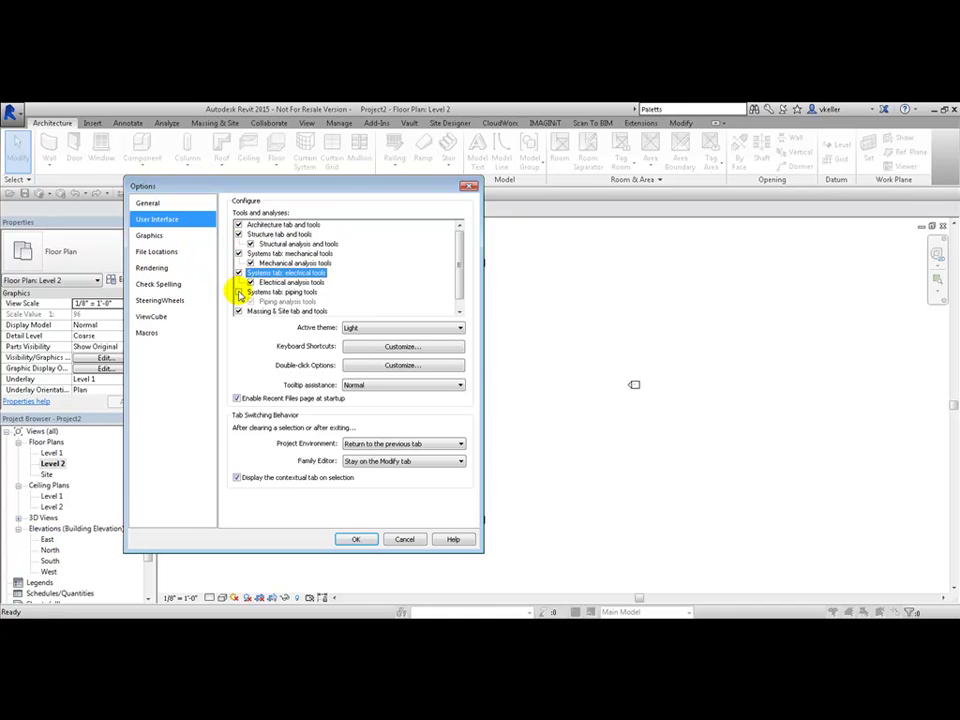
click(238, 291)
click(355, 539)
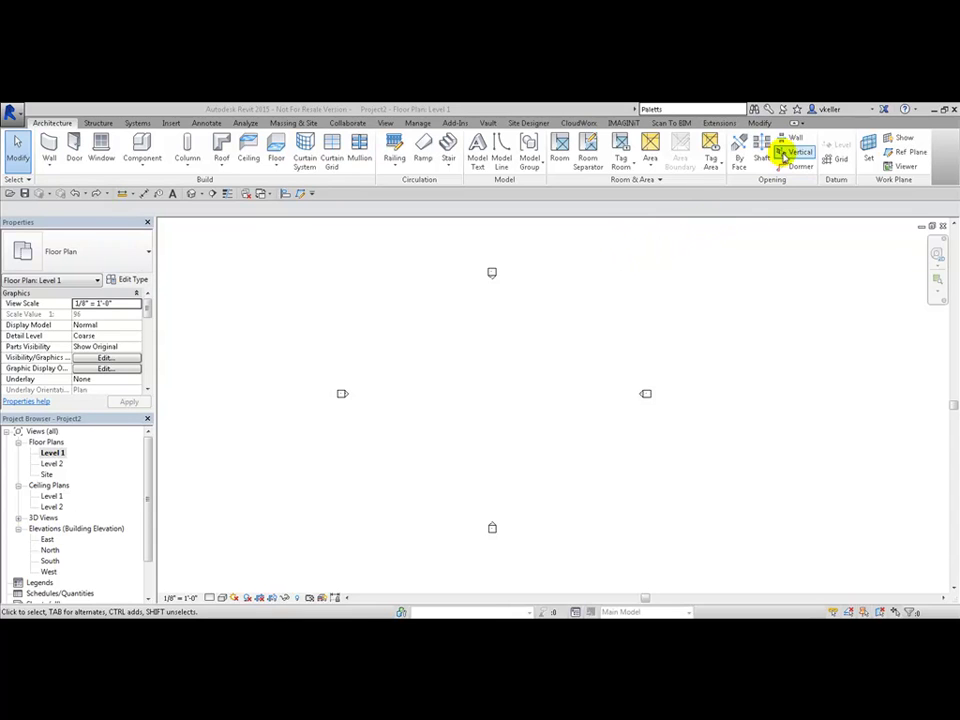
Show the Modify tools, check the Move tool's tooltip, and set Tooltip assistance to None in the User Interface options
click(758, 123)
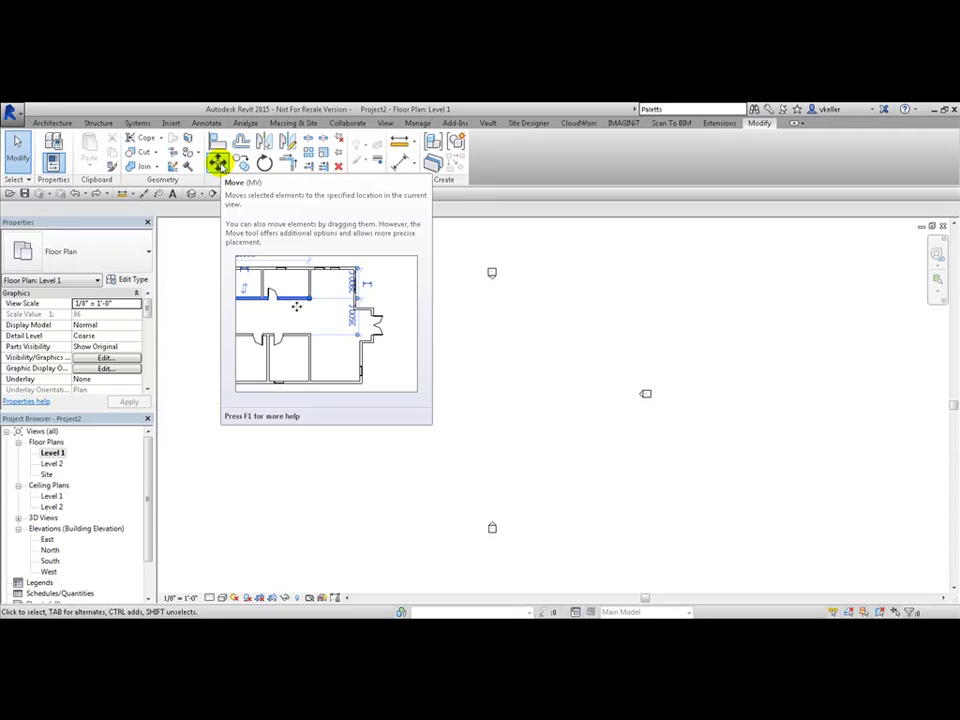
click(14, 114)
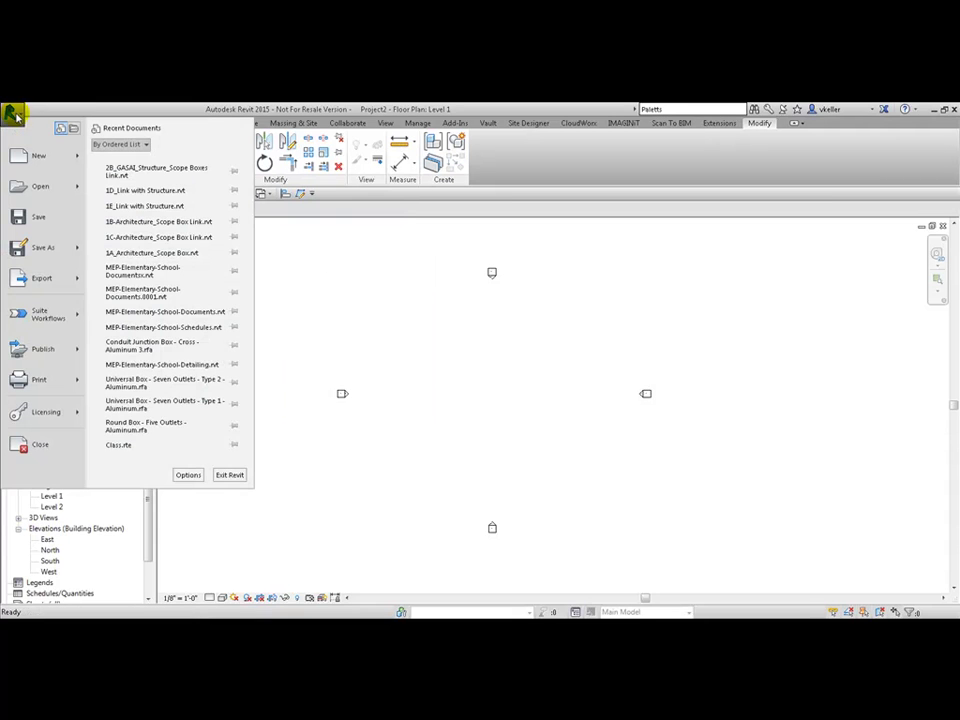
click(186, 476)
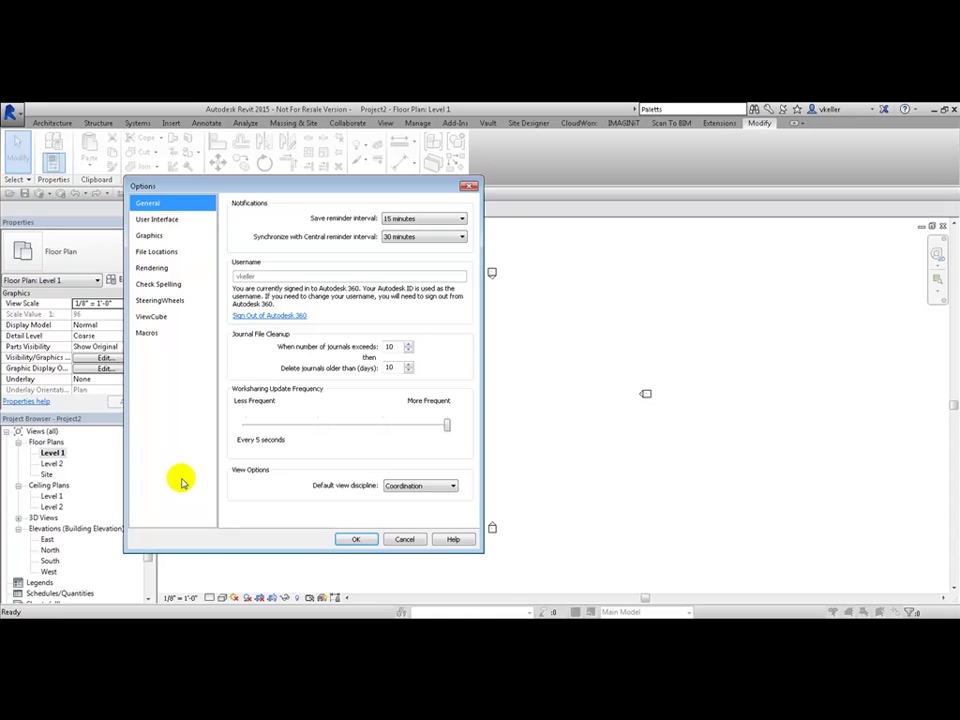
click(169, 222)
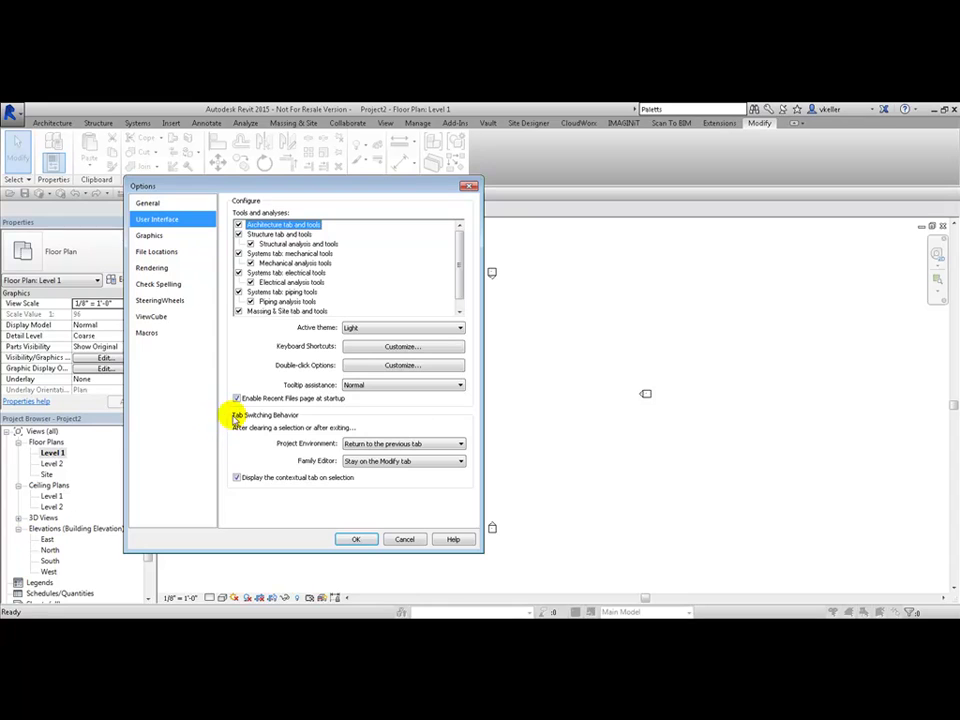
click(411, 386)
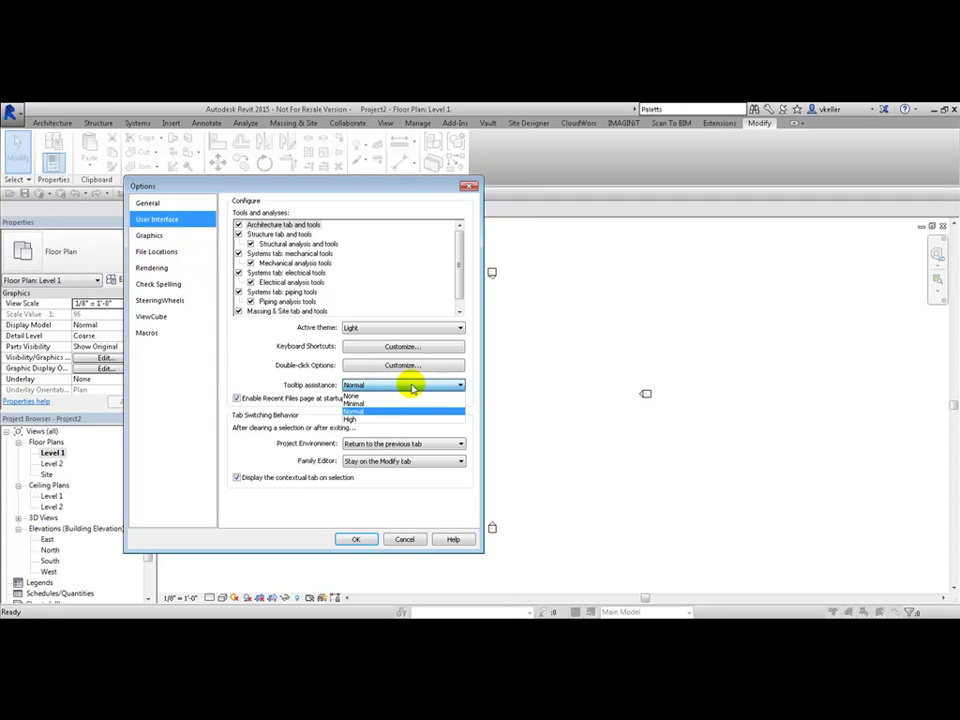
click(381, 395)
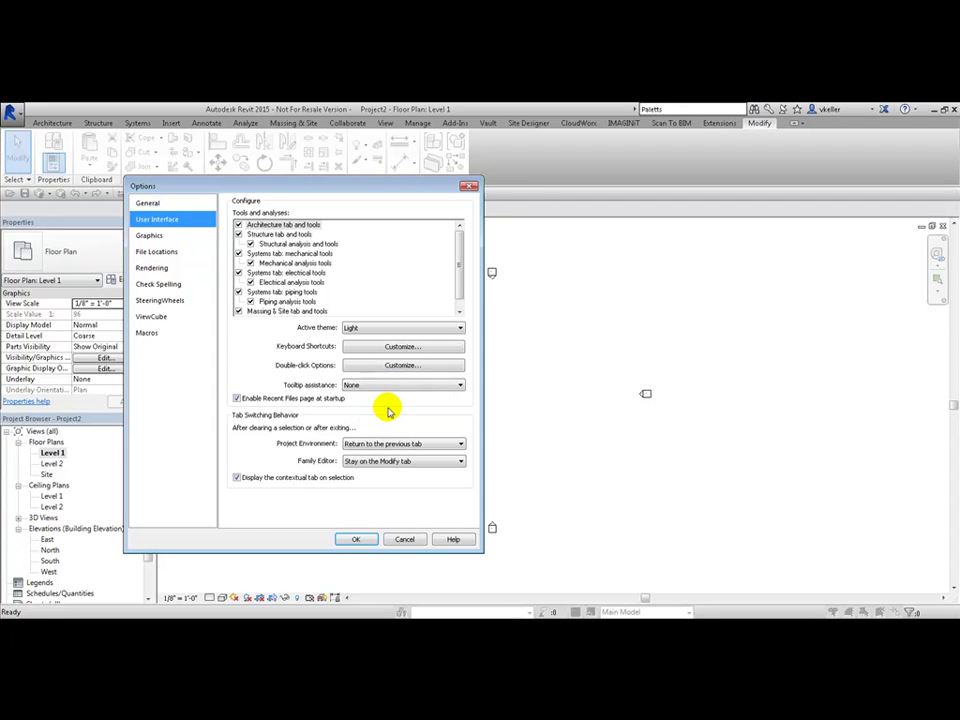
click(356, 540)
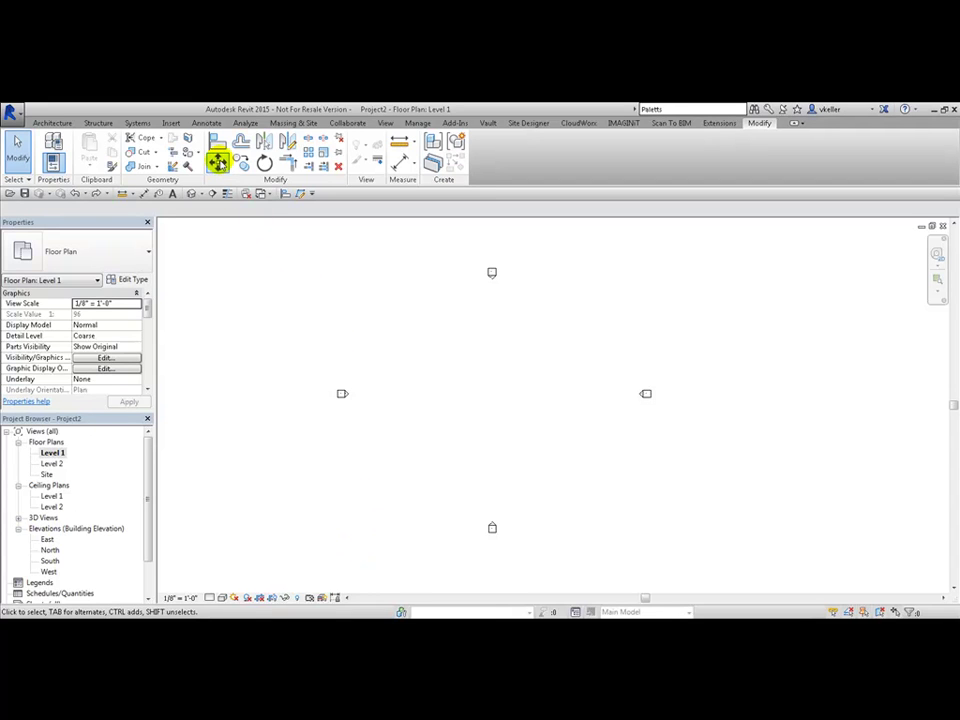
Set Tooltip assistance to Minimal in the User Interface options, and apply it
click(12, 113)
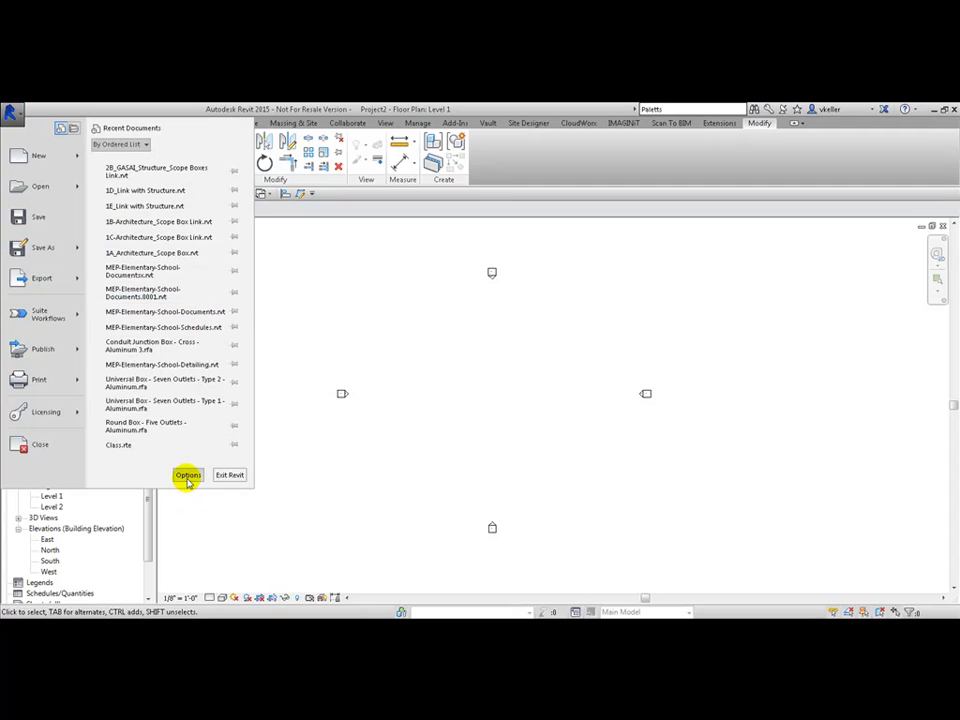
click(189, 475)
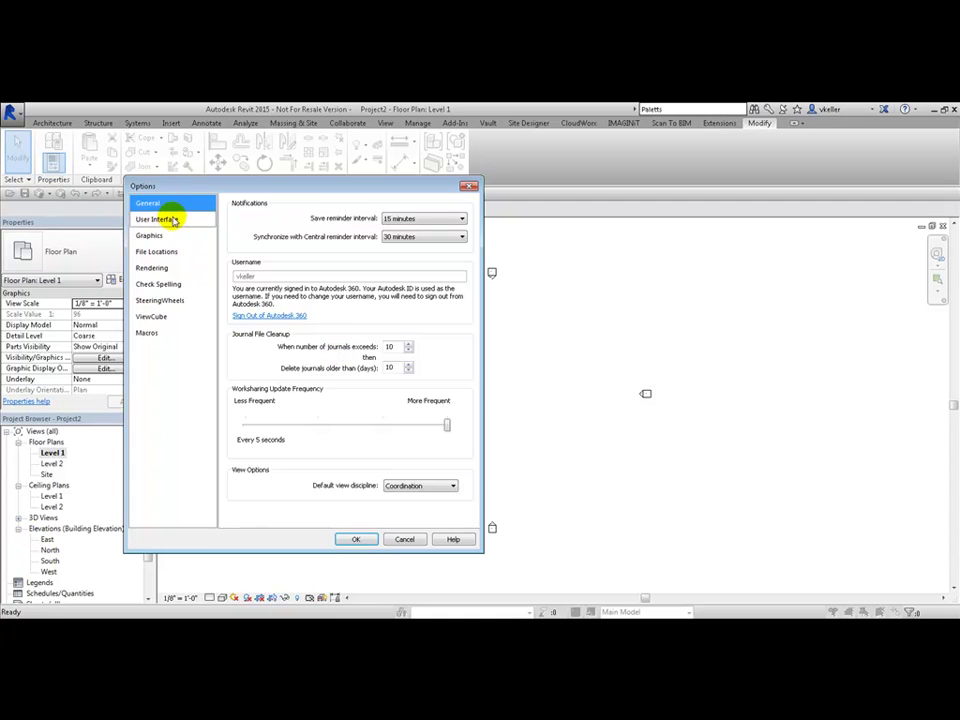
click(178, 218)
click(398, 386)
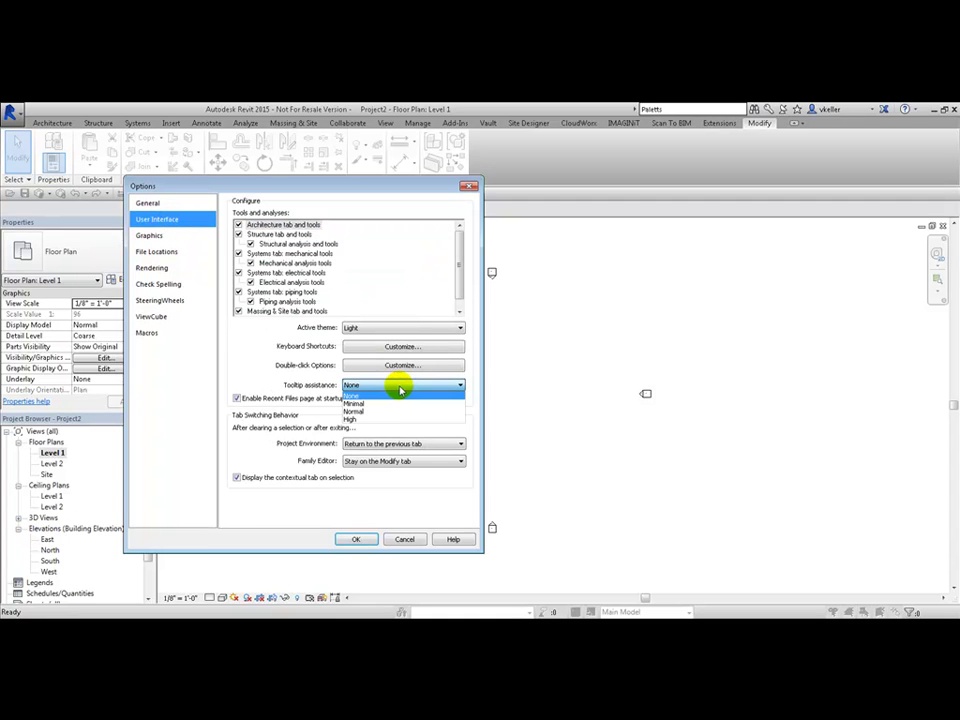
click(381, 403)
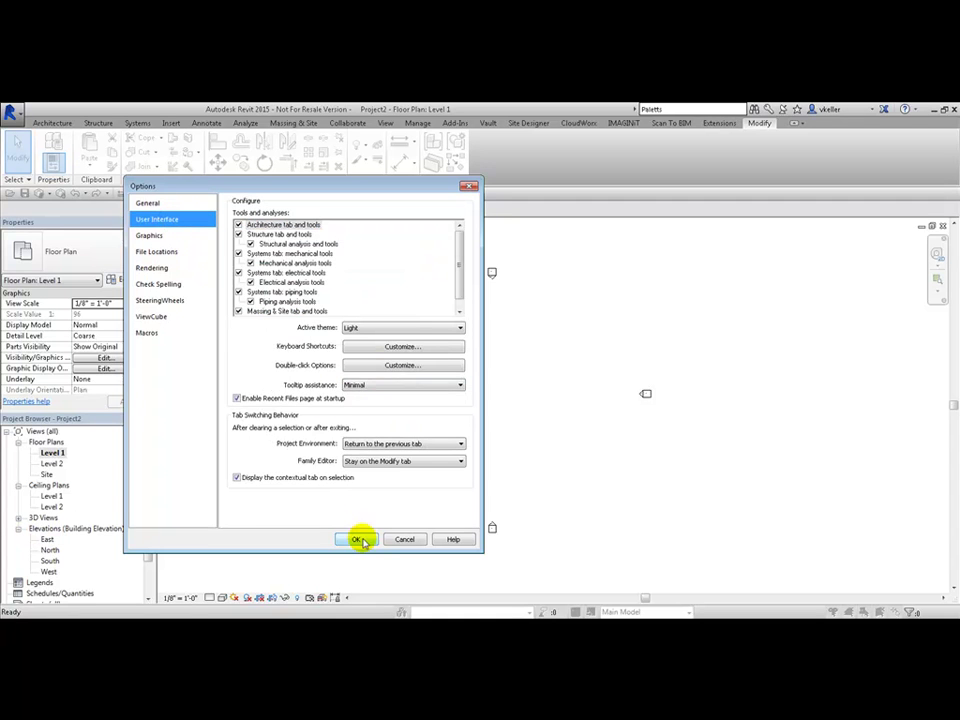
click(357, 539)
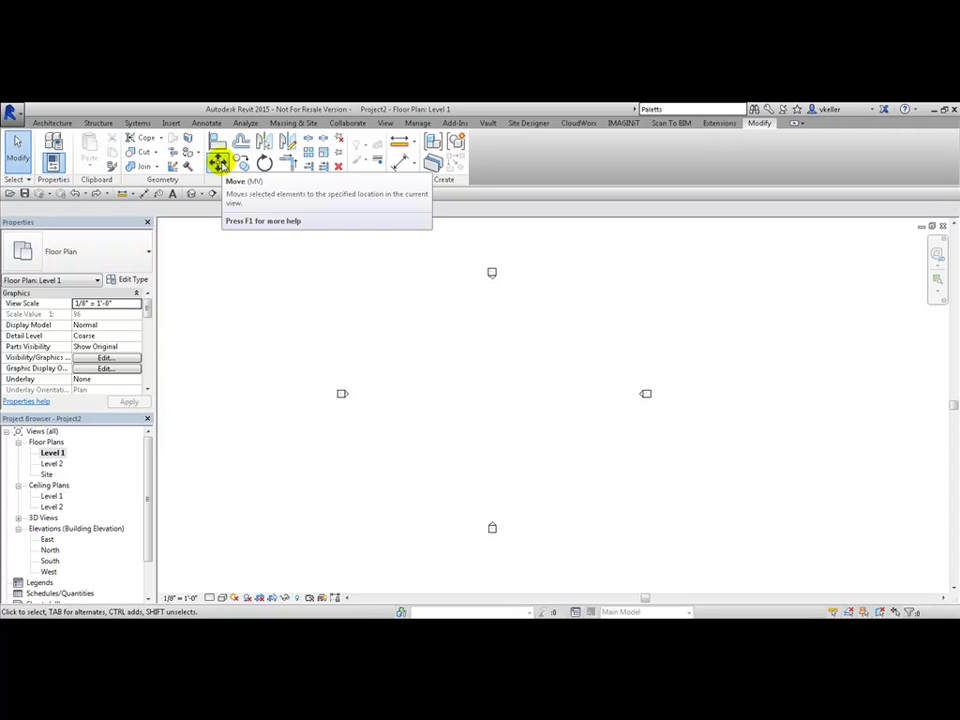
Check the Move tool's tooltip, and set Tooltip assistance to High in the User Interface options
click(11, 112)
click(189, 476)
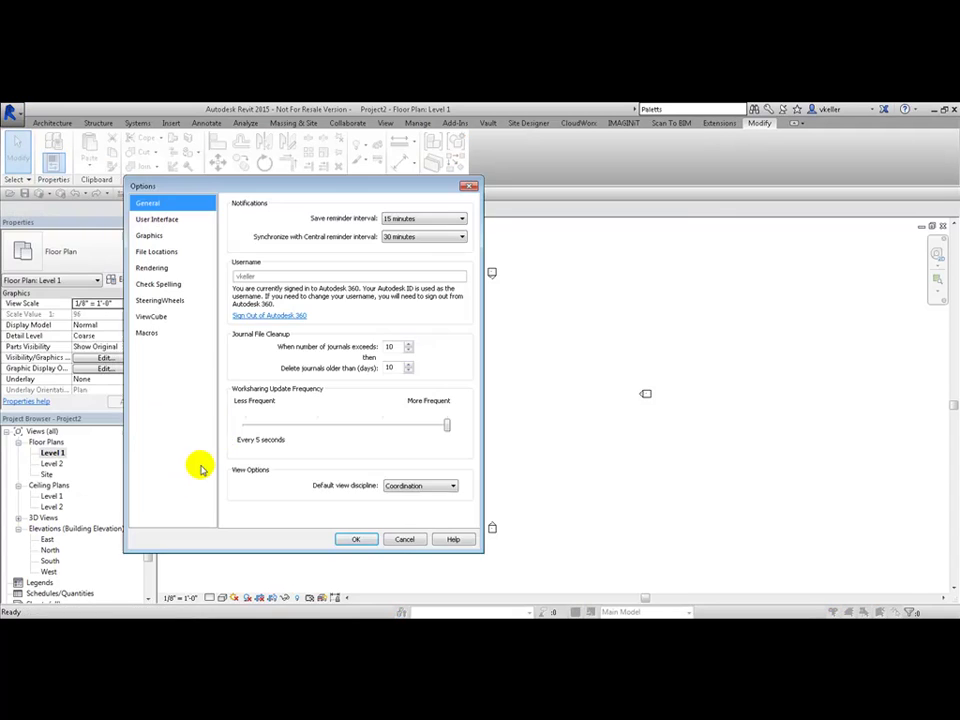
click(190, 219)
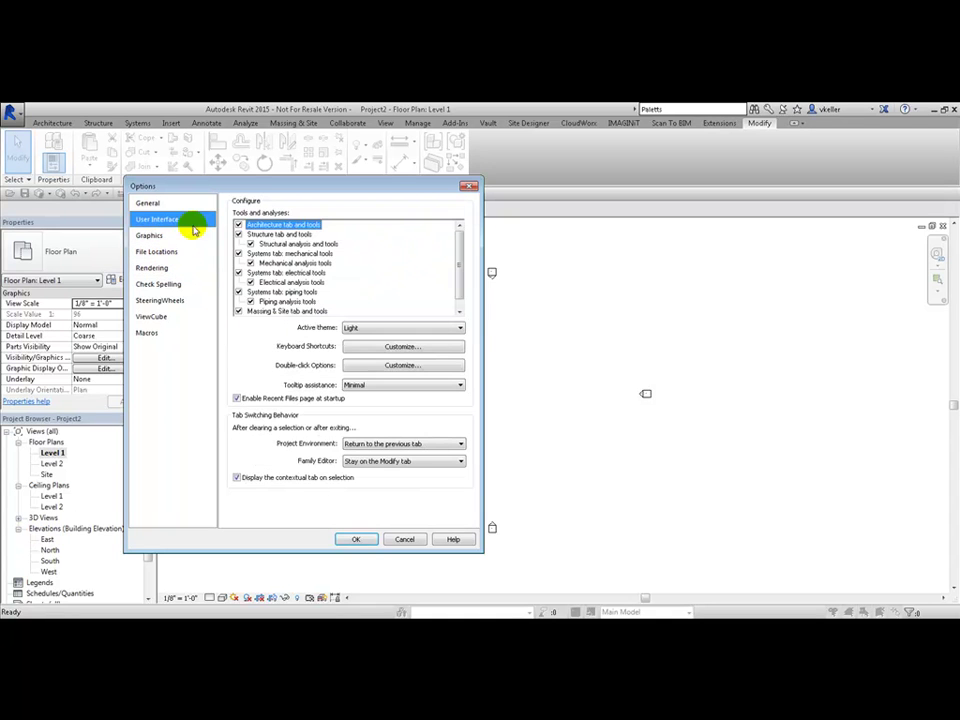
click(405, 386)
click(395, 419)
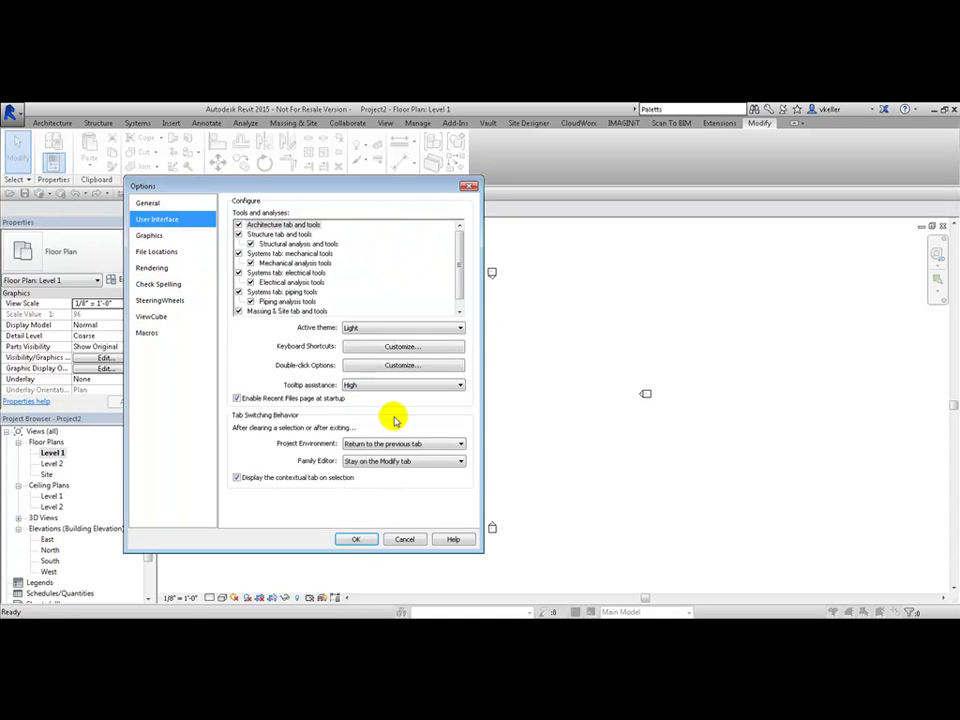
click(355, 539)
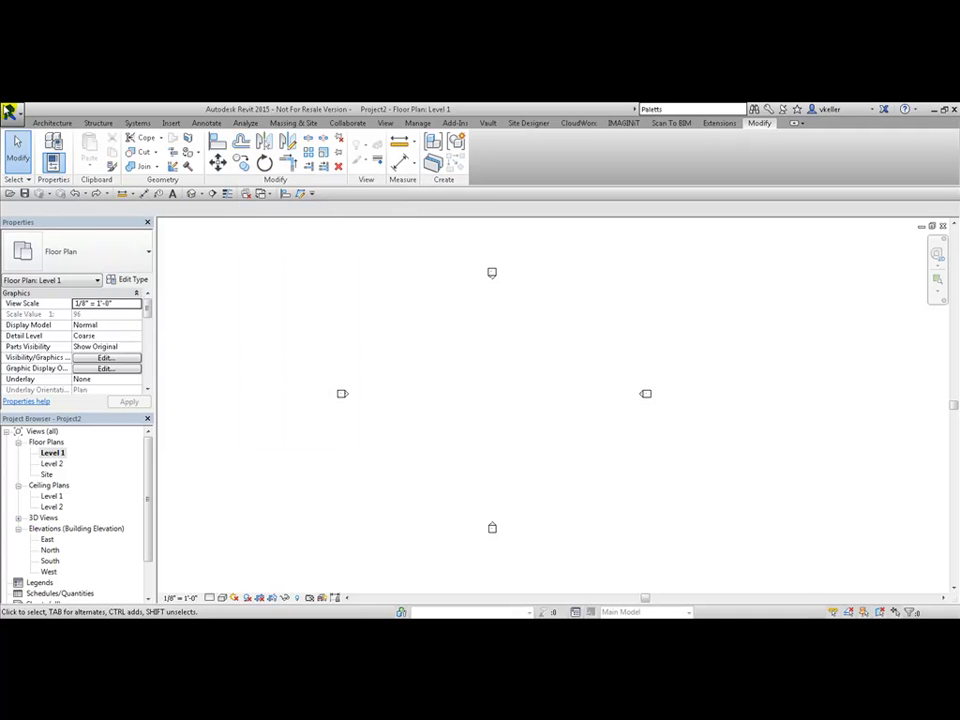
Set Tooltip assistance to Normal in the User Interface options, and apply it
click(14, 114)
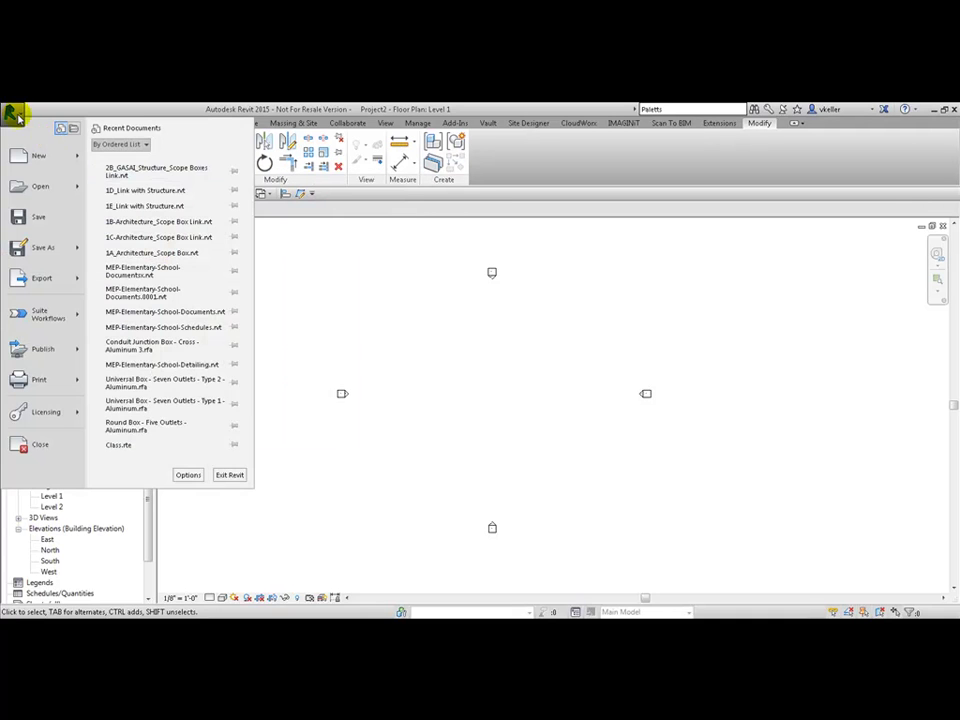
click(190, 474)
click(157, 219)
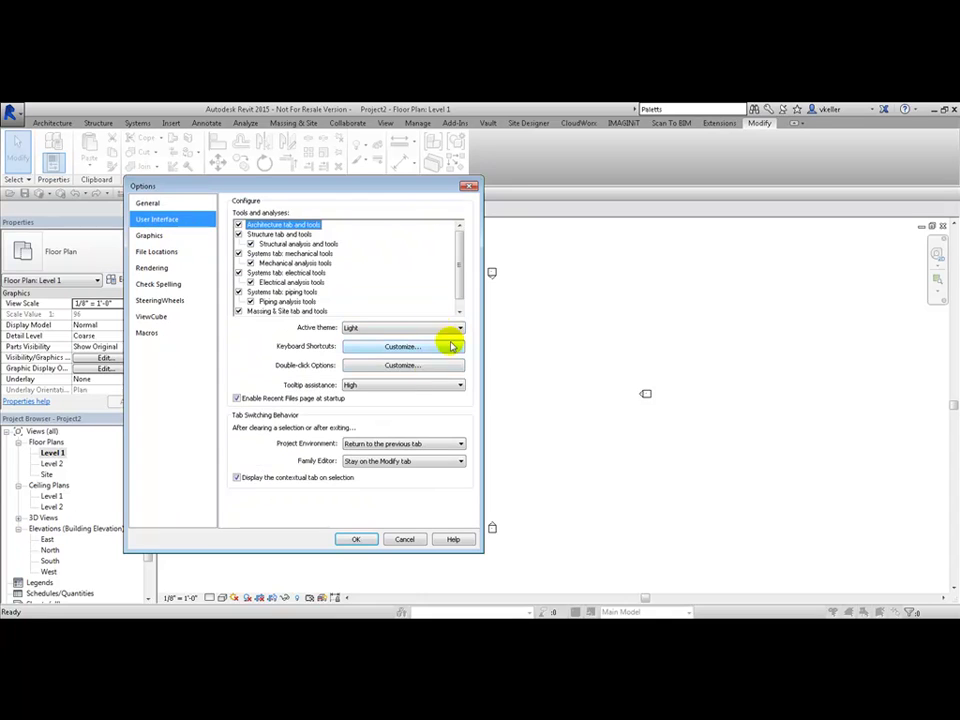
click(422, 386)
click(400, 410)
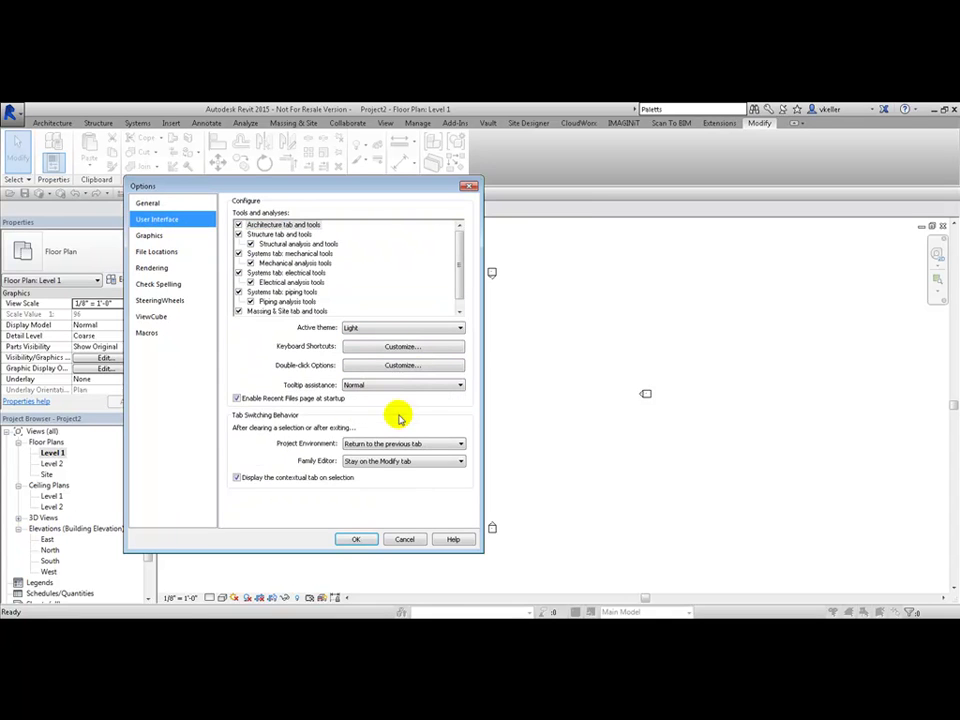
click(354, 540)
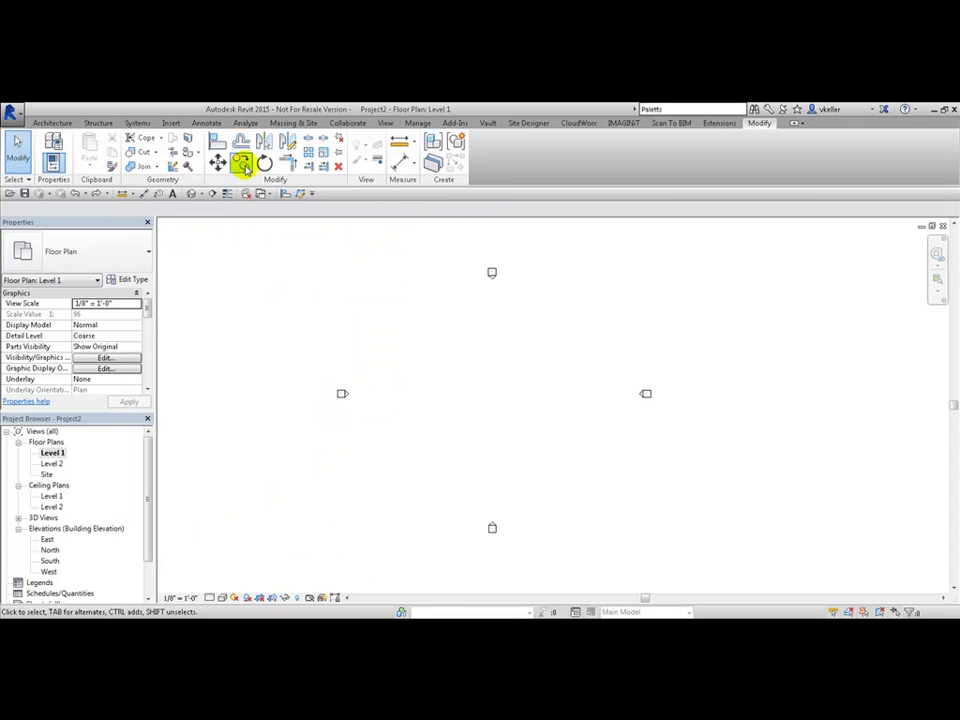
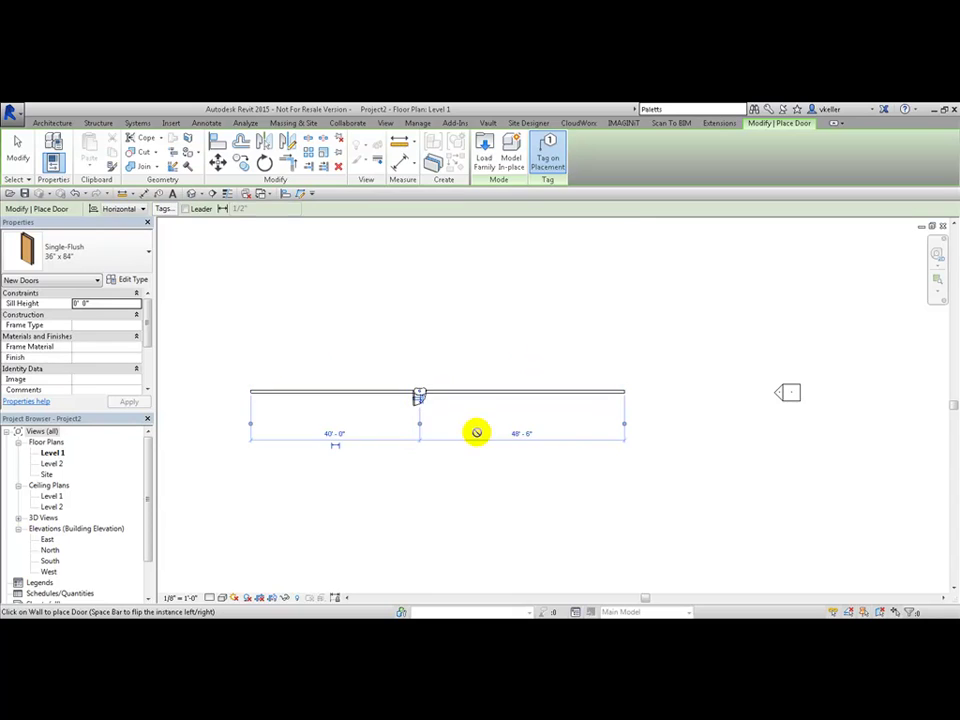
End door placement, open the placed door's Single-Flush family for editing, and close it without saving
key(Escape)
scroll(422, 410, up, 2)
scroll(422, 410, up, 1)
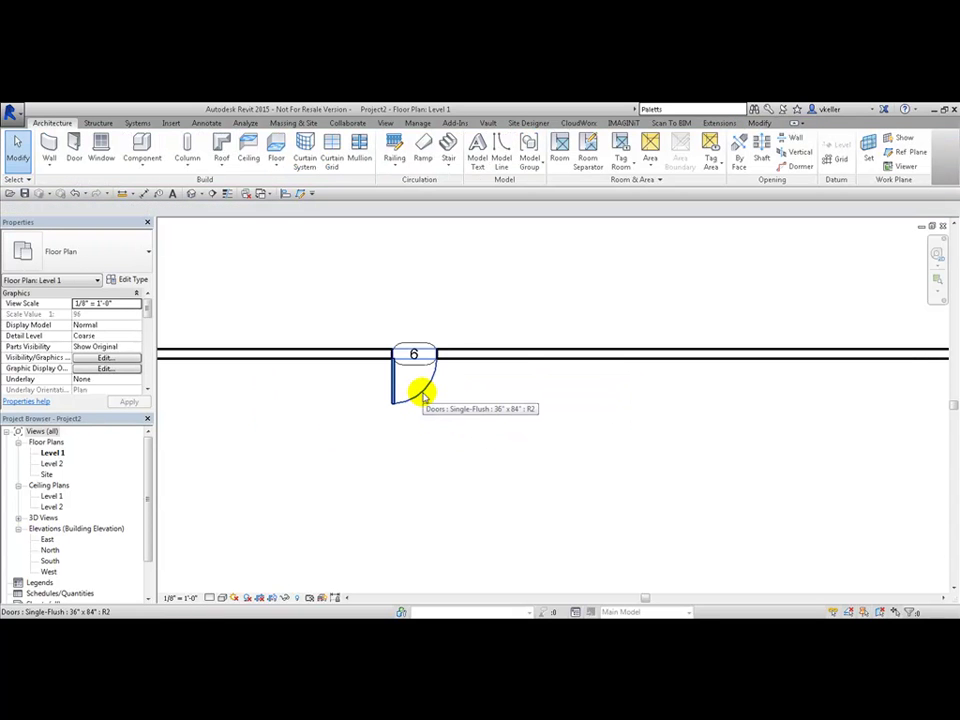
double_click(422, 395)
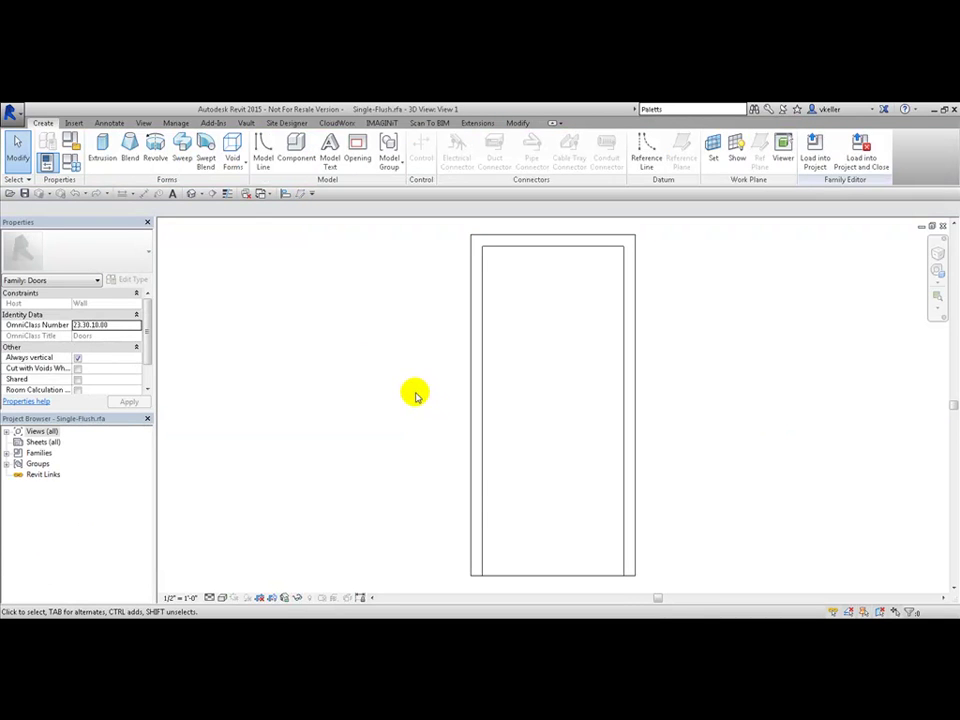
click(10, 113)
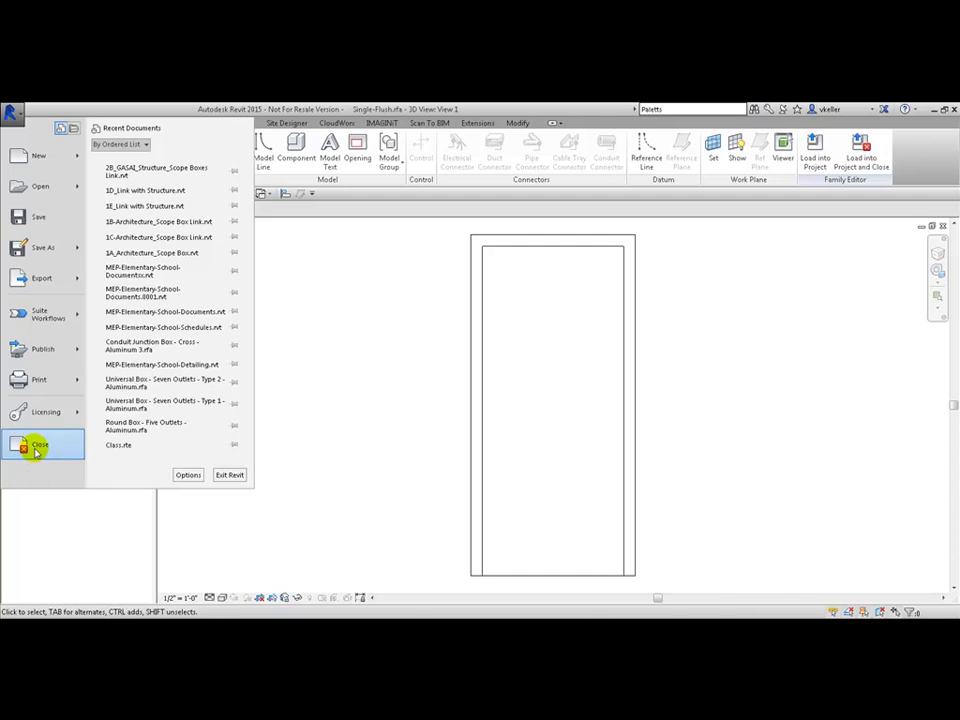
click(38, 448)
click(508, 373)
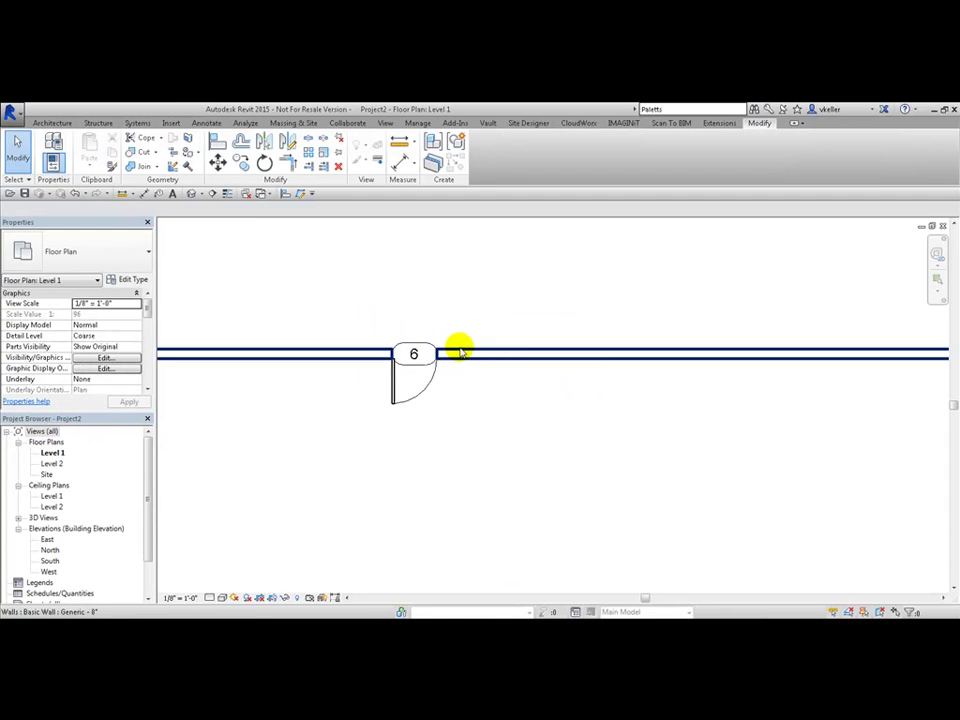
Open the door tag's family for editing straight from the floor plan, and close it without saving
scroll(435, 302, up, 2)
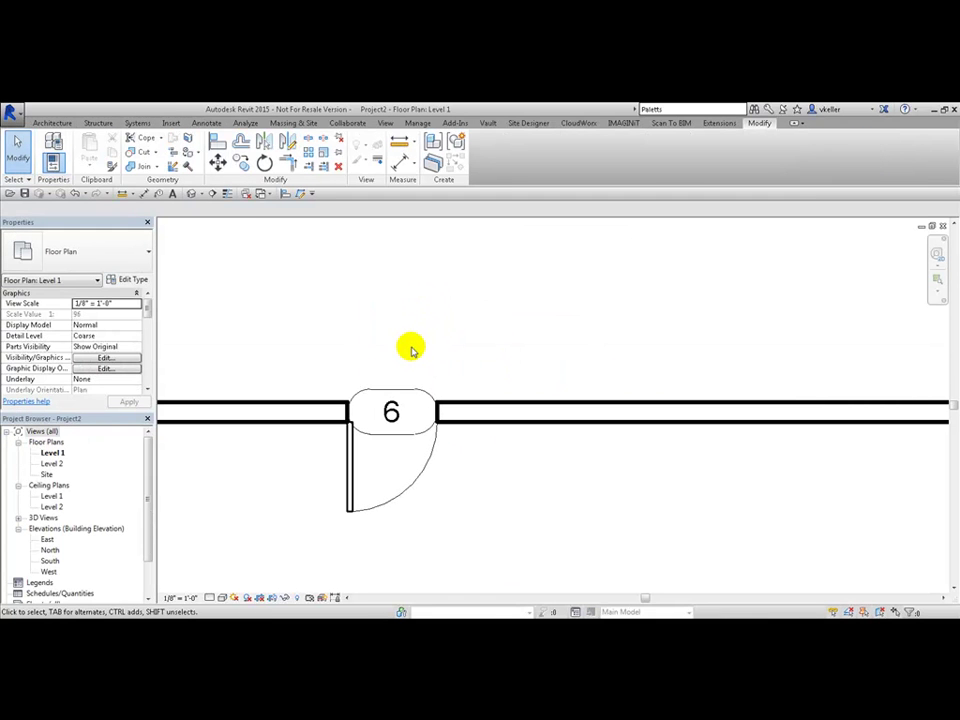
double_click(404, 398)
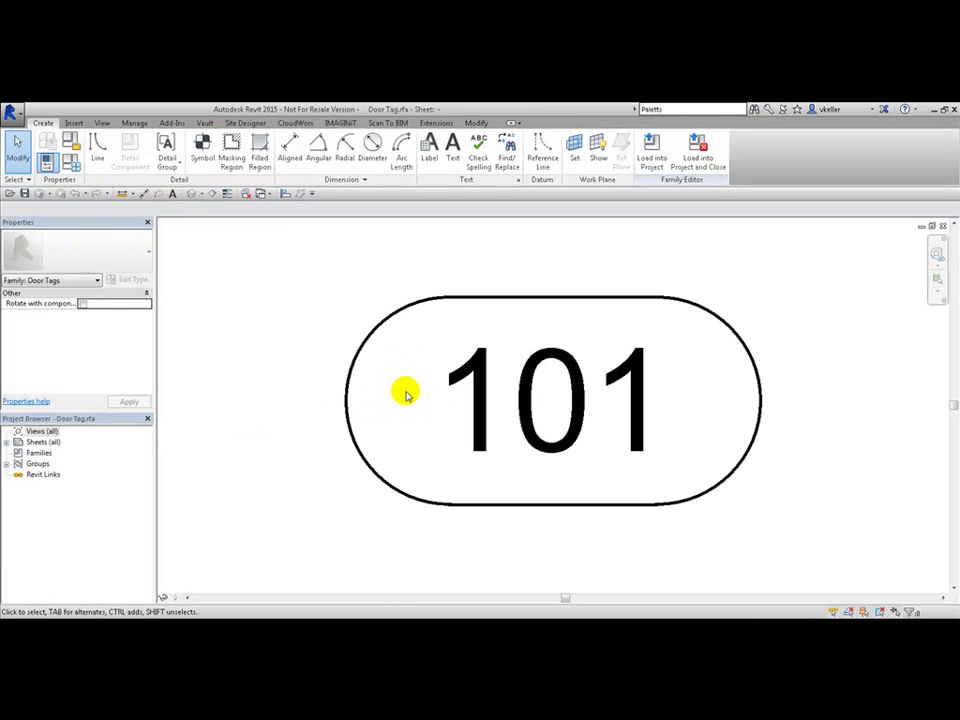
click(10, 111)
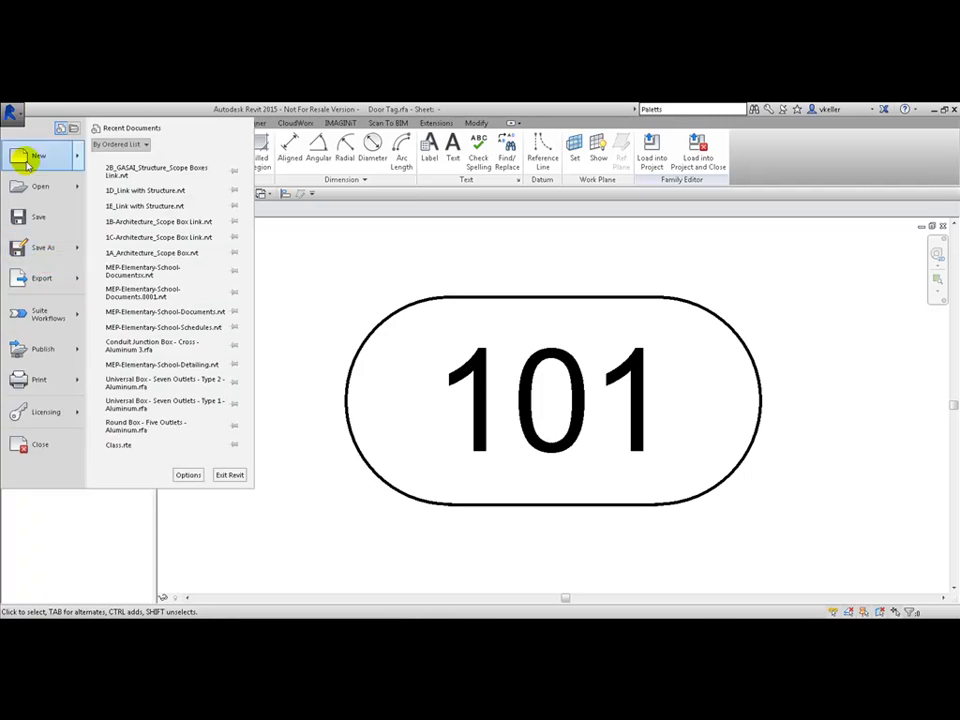
click(45, 443)
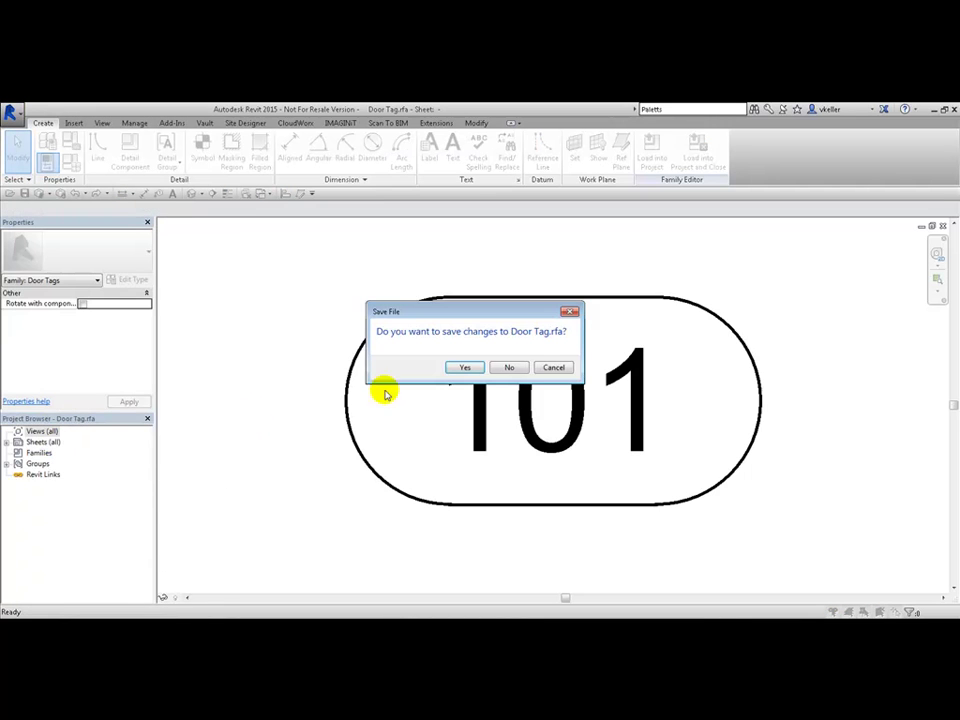
click(510, 368)
scroll(510, 370, down, 3)
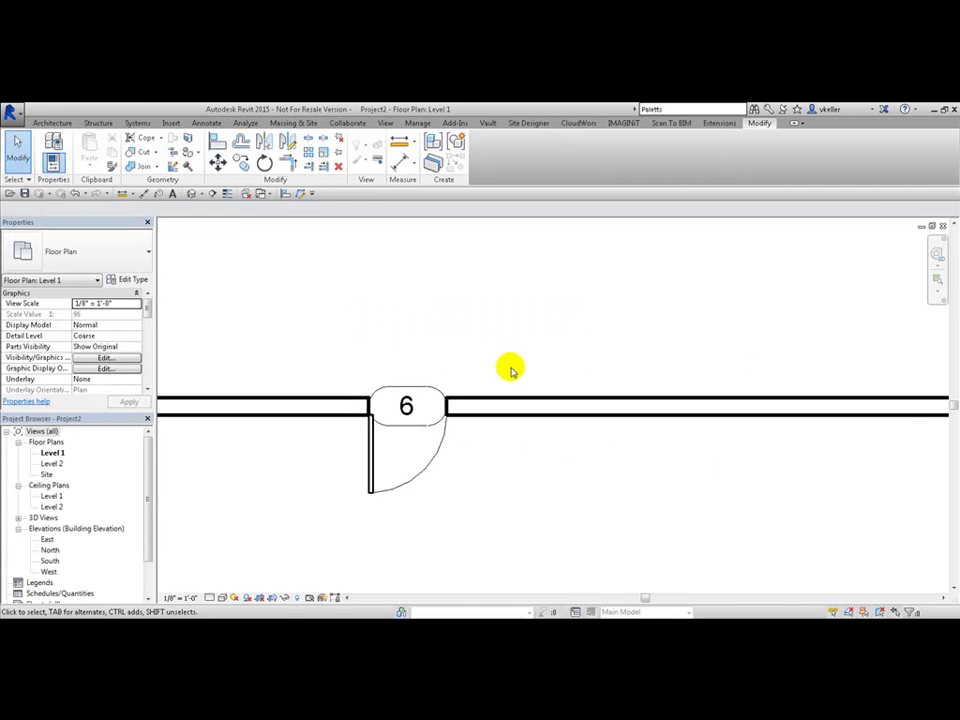
scroll(545, 362, down, 2)
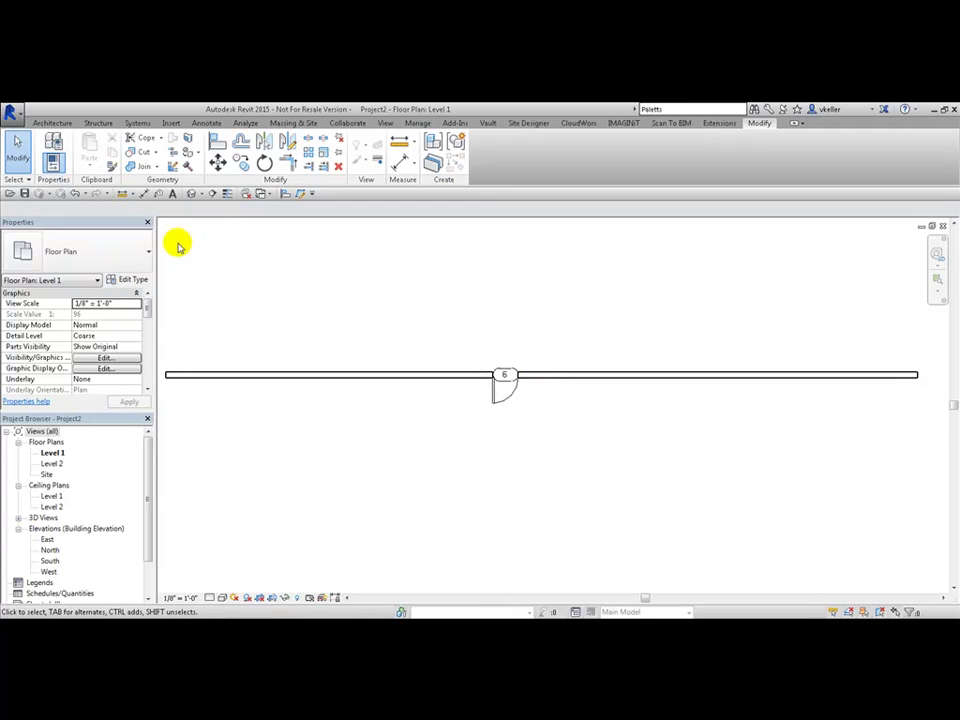
Open the customization of the Double-click Options from the User Interface options
click(19, 114)
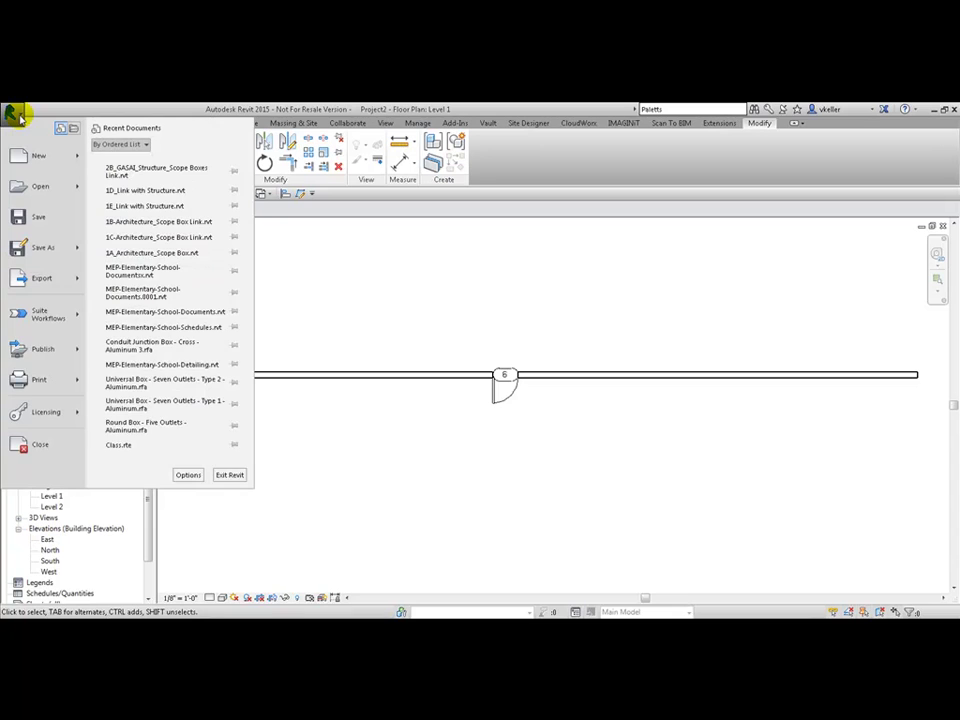
click(195, 478)
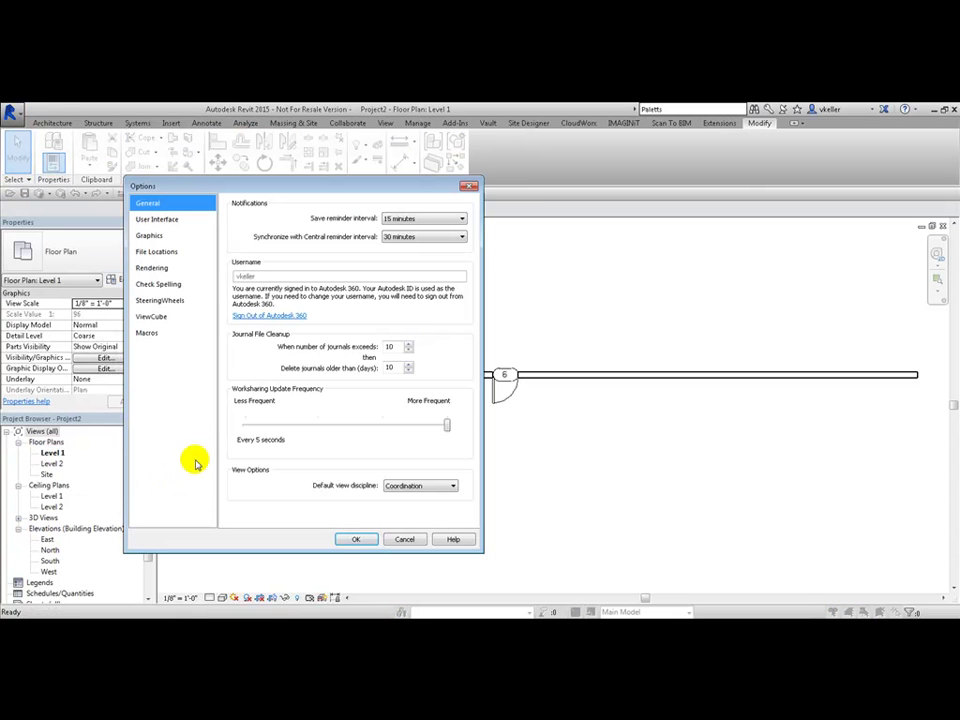
click(184, 218)
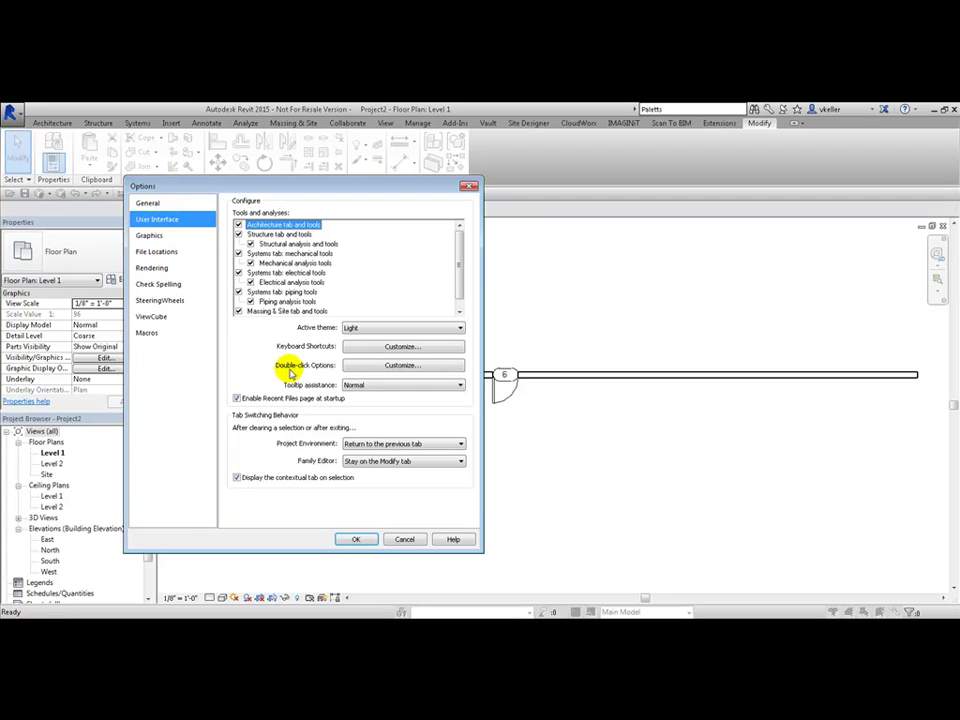
click(410, 366)
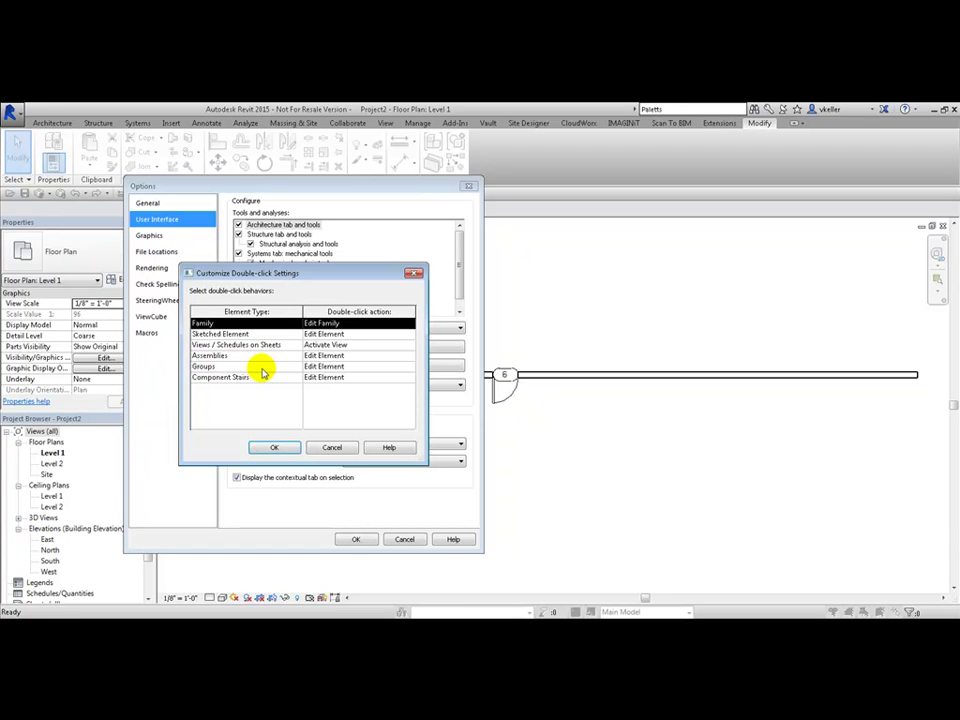
Examine the double-click actions offered for families, sketched elements, views and schedules on sheets, assemblies, groups and component stairs
click(411, 325)
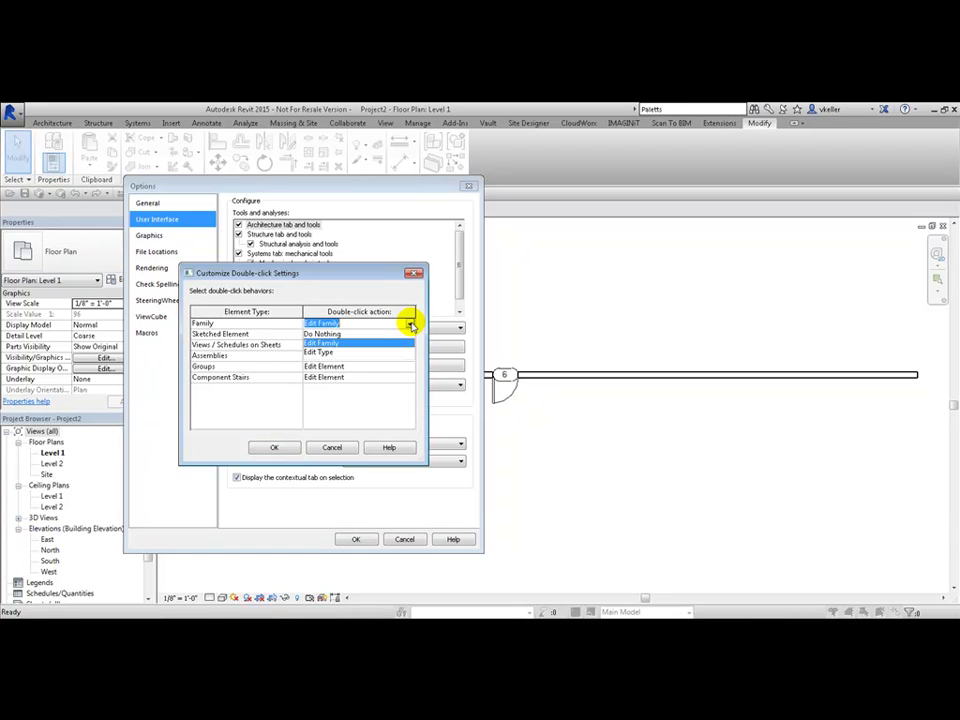
click(340, 345)
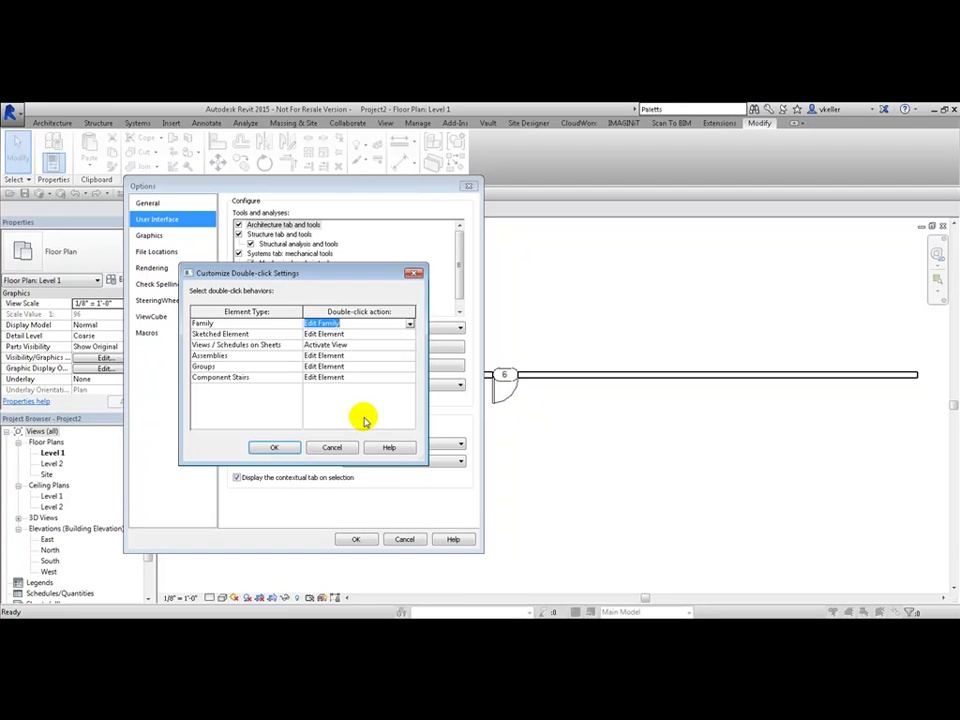
click(410, 334)
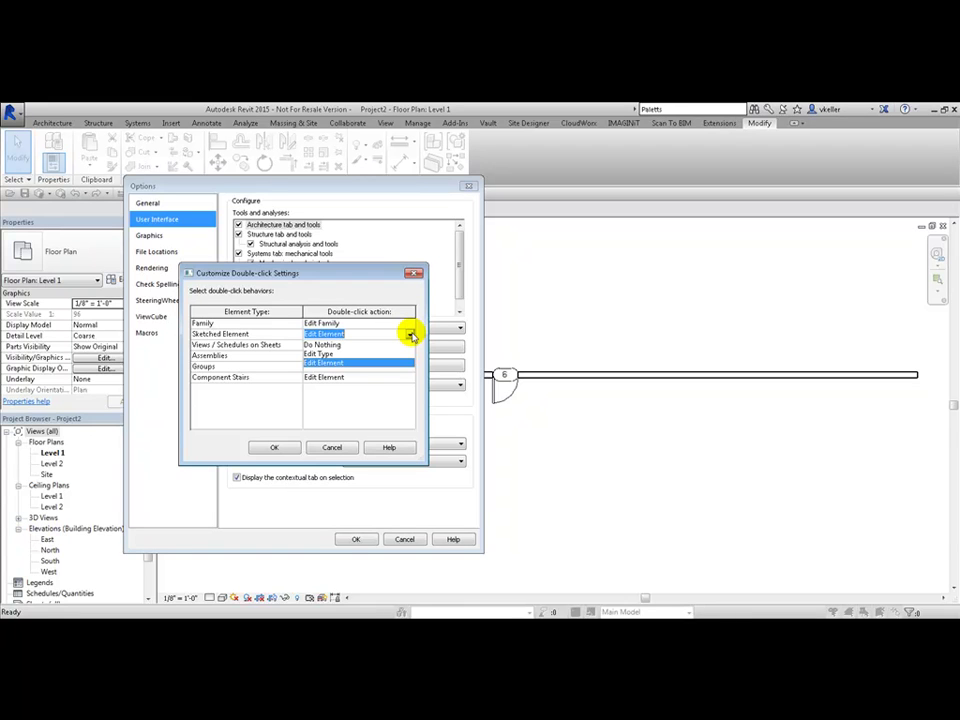
click(375, 362)
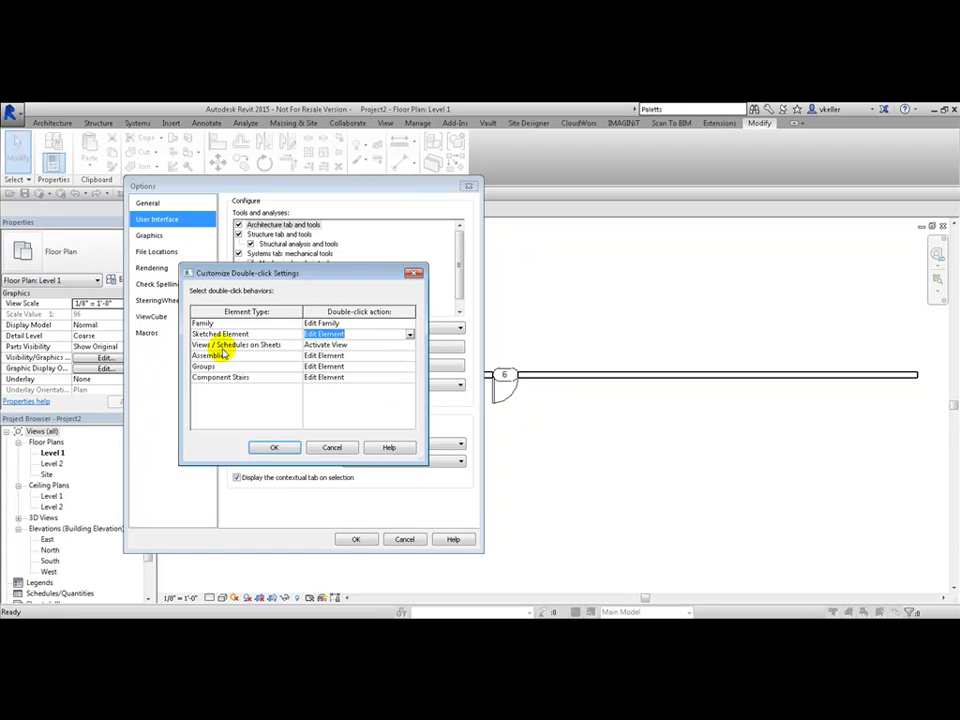
click(409, 344)
click(410, 345)
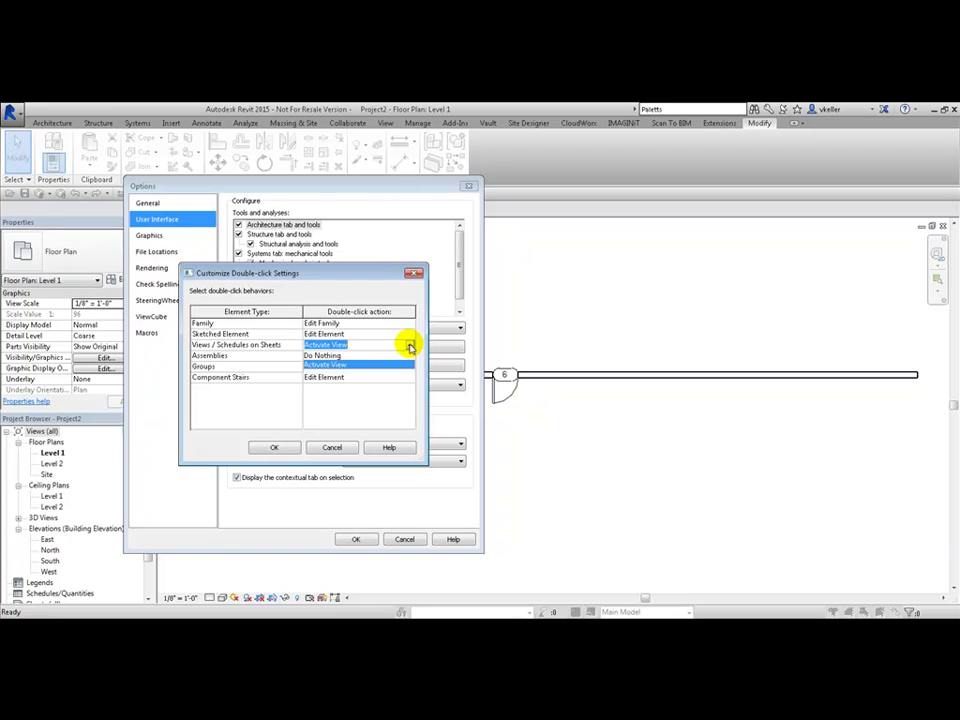
click(410, 345)
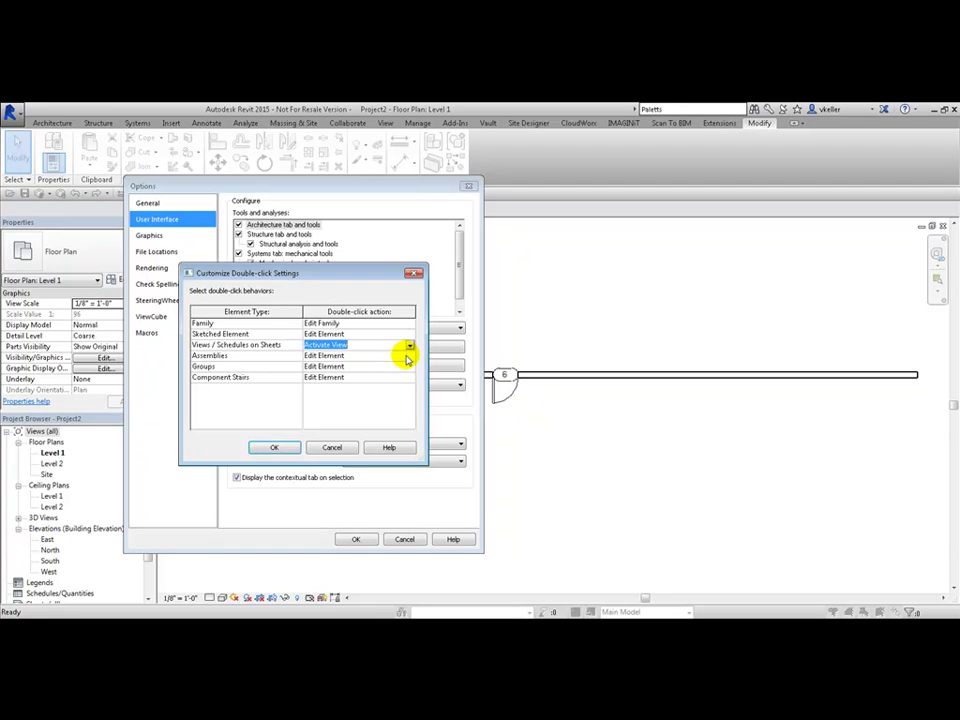
click(410, 356)
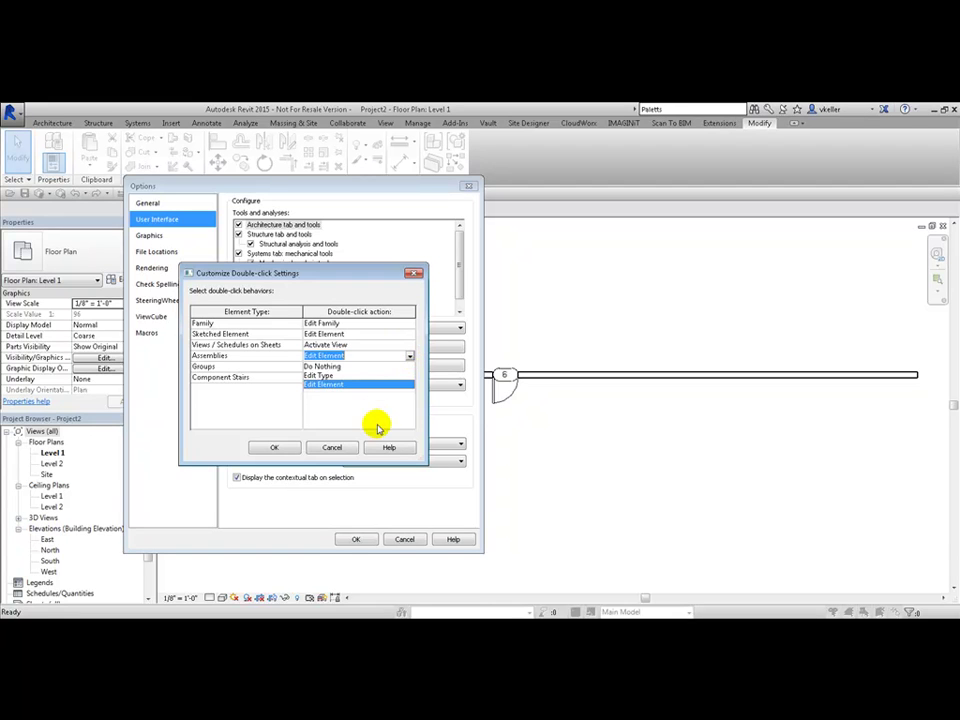
click(390, 384)
click(410, 367)
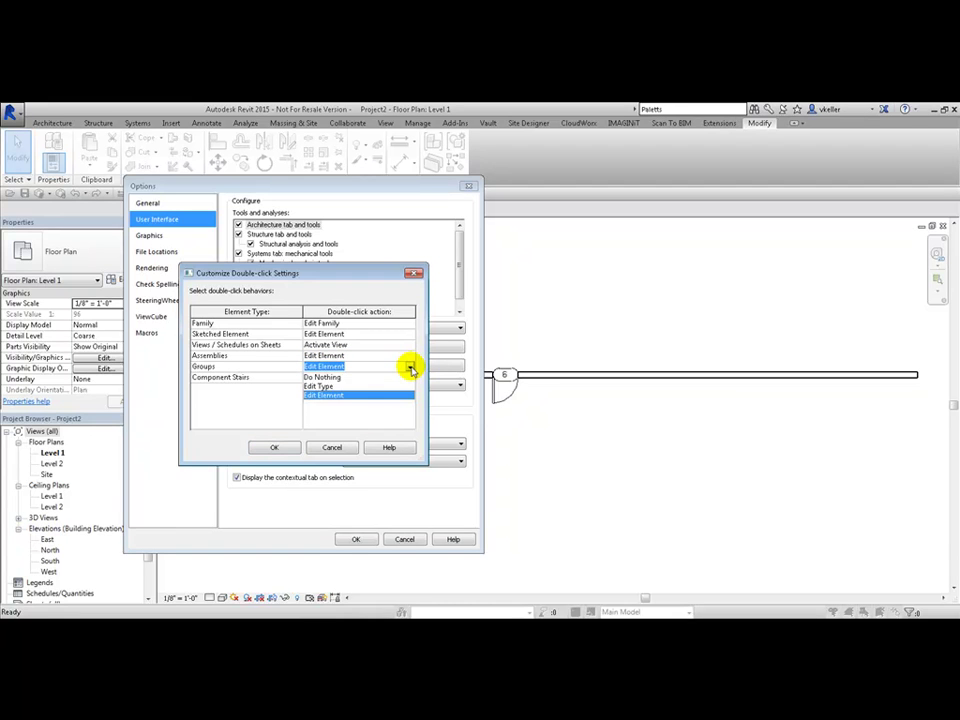
click(392, 395)
click(410, 378)
click(410, 378)
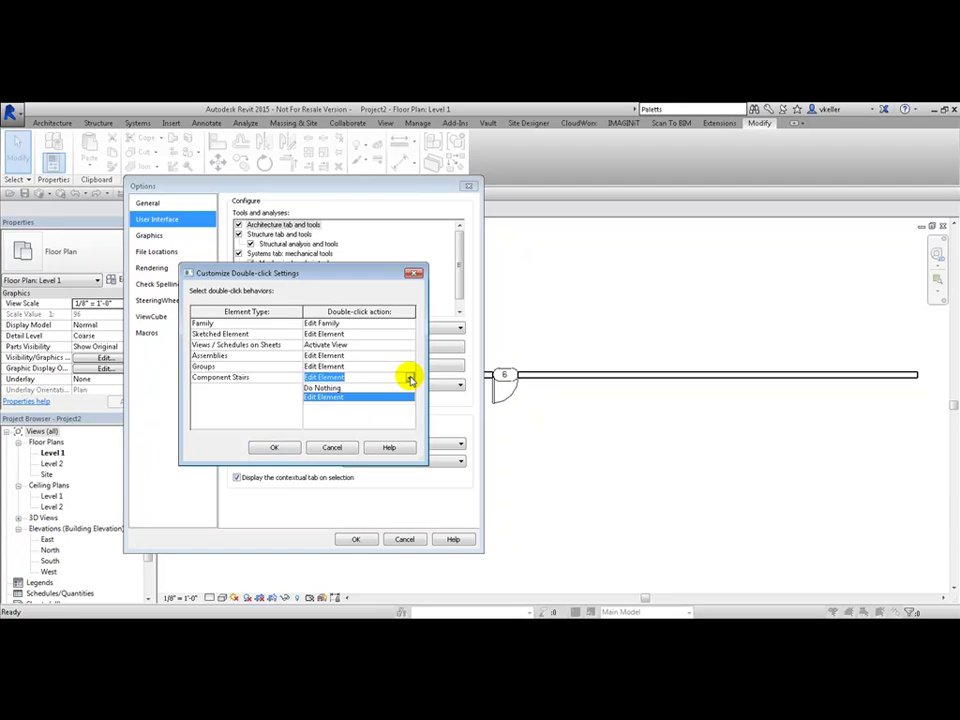
click(370, 397)
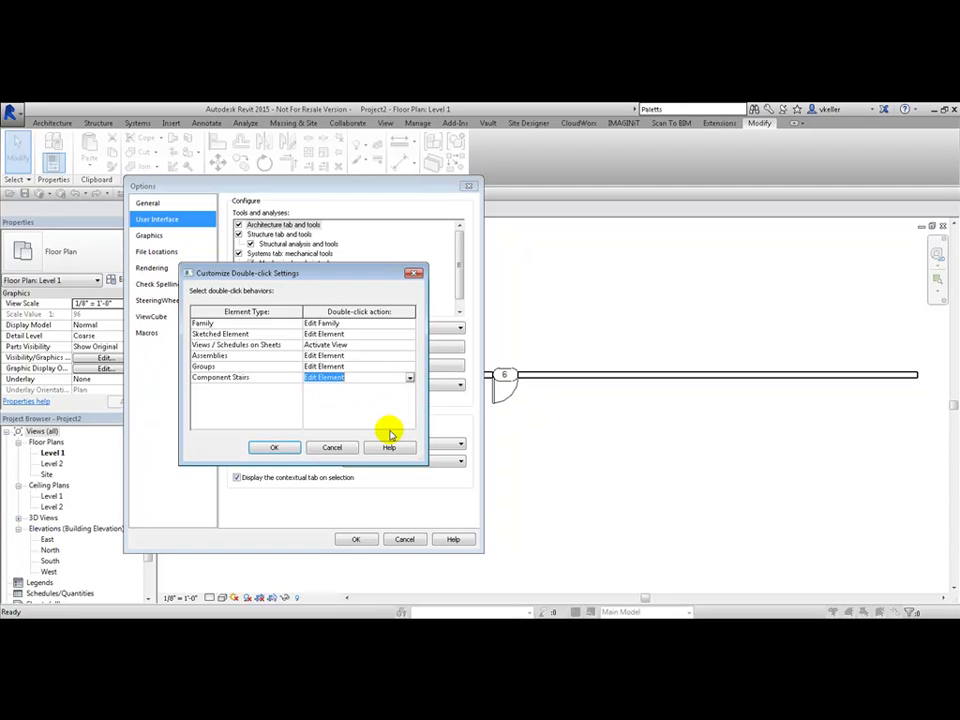
Set the double-click action for the Family element type to Do Nothing, and apply the options
click(407, 323)
click(409, 323)
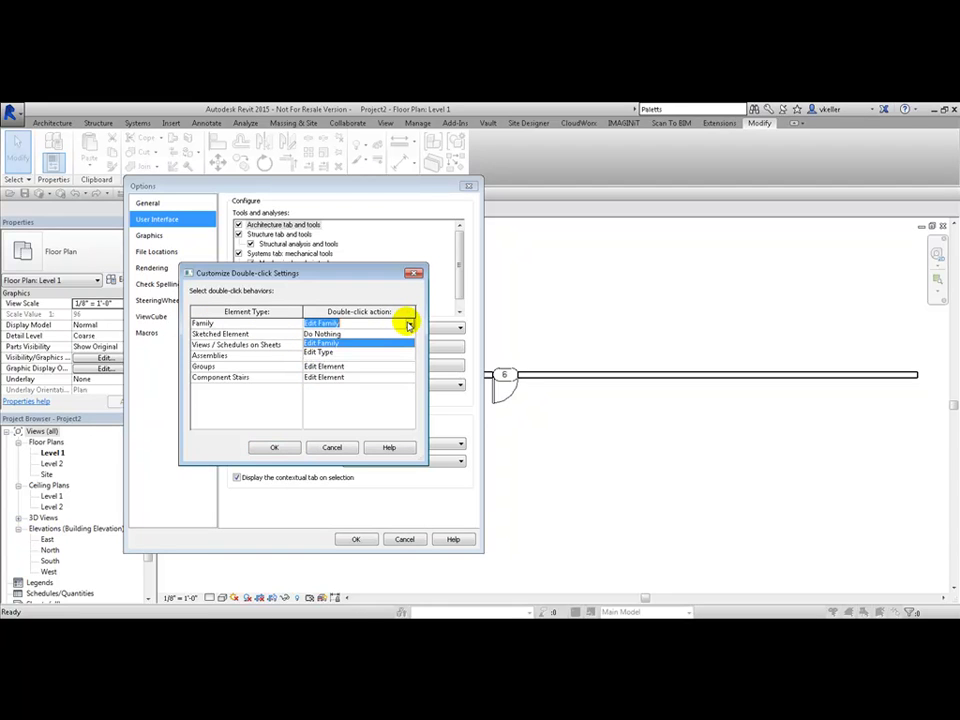
click(332, 334)
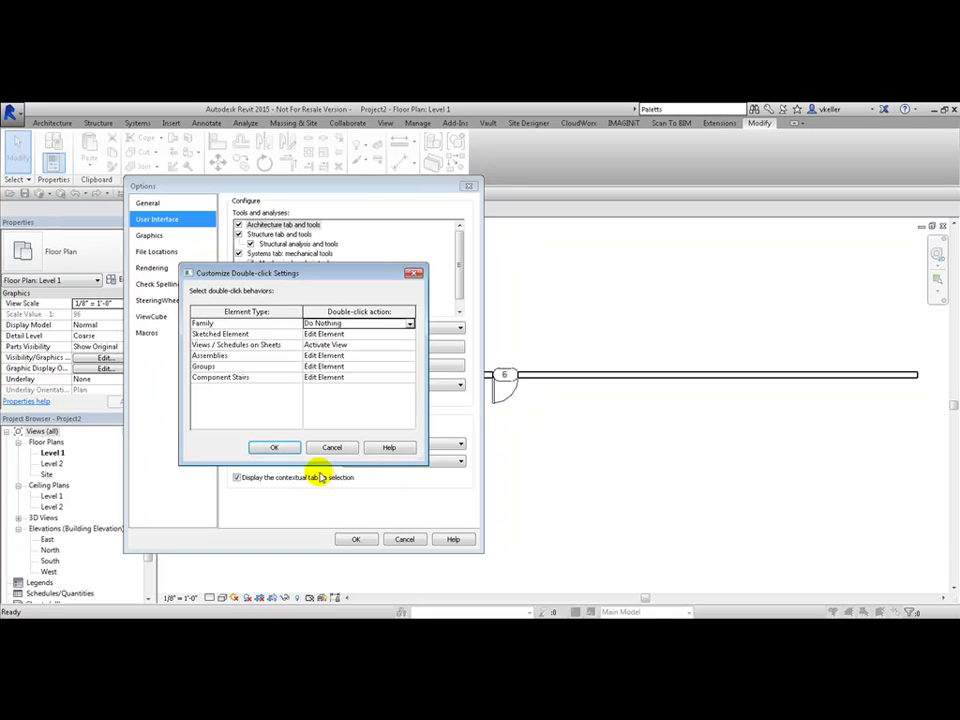
click(273, 447)
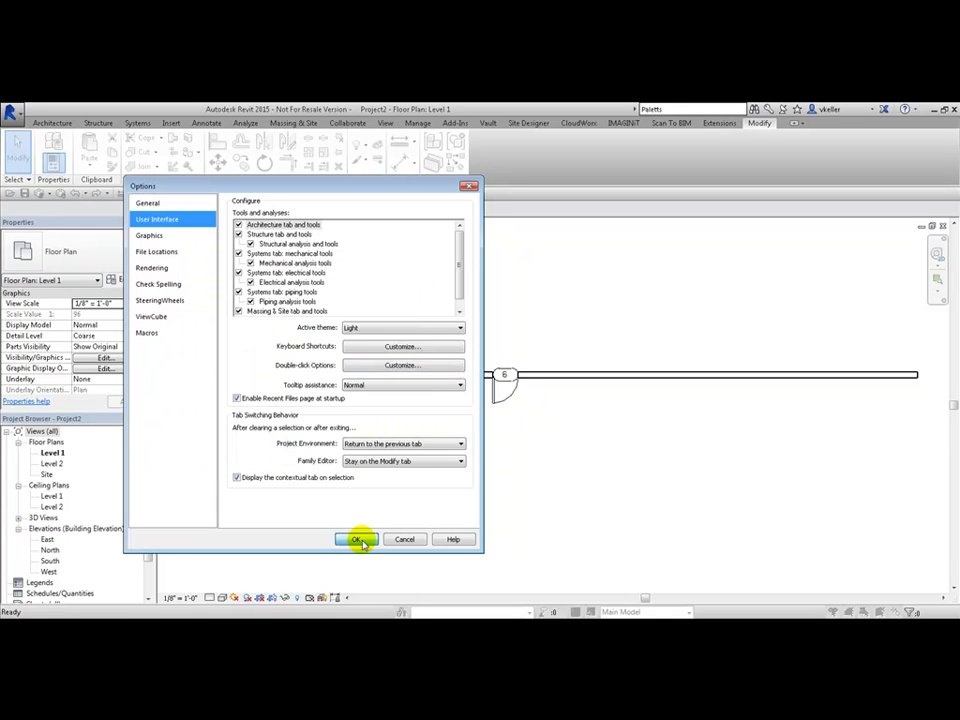
click(364, 539)
Test the new double-click behavior on the door in the wall, and clear the selection
scroll(516, 398, up, 4)
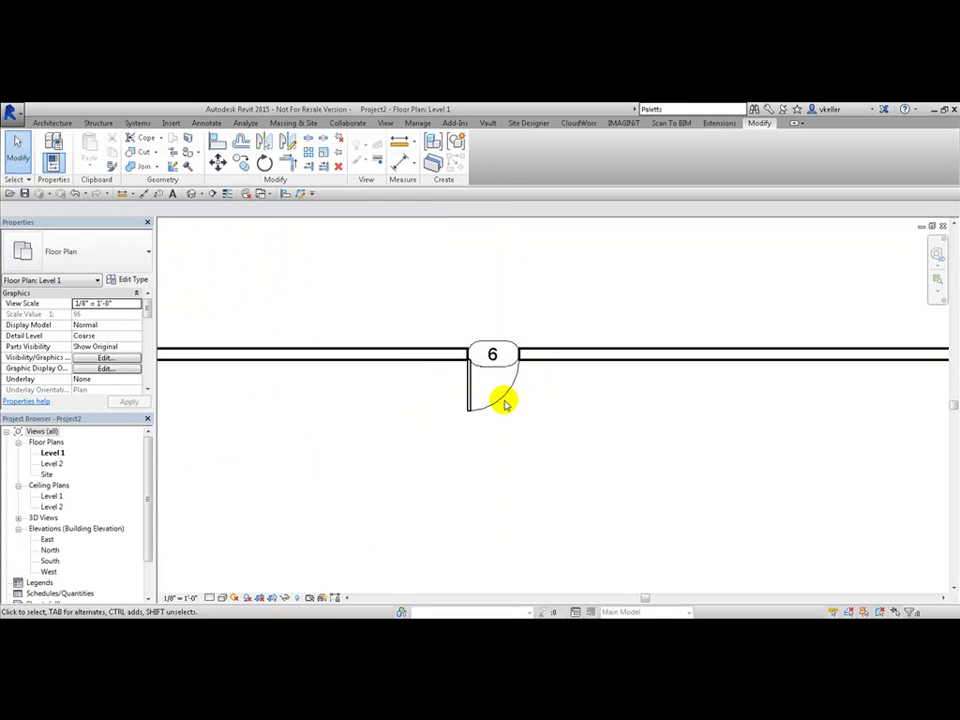
click(499, 400)
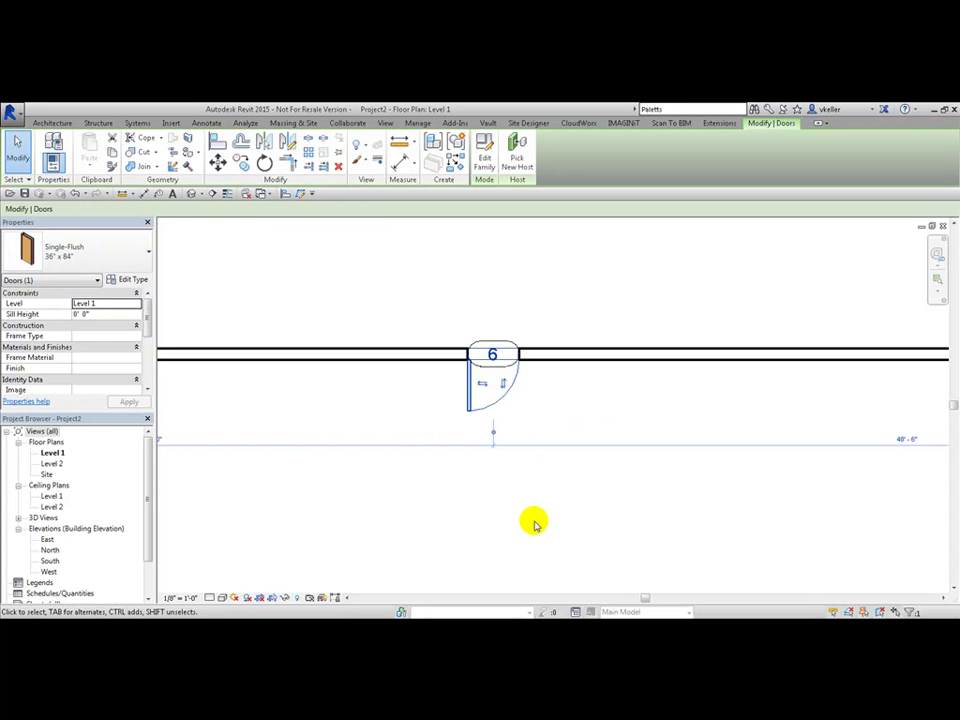
key(Escape)
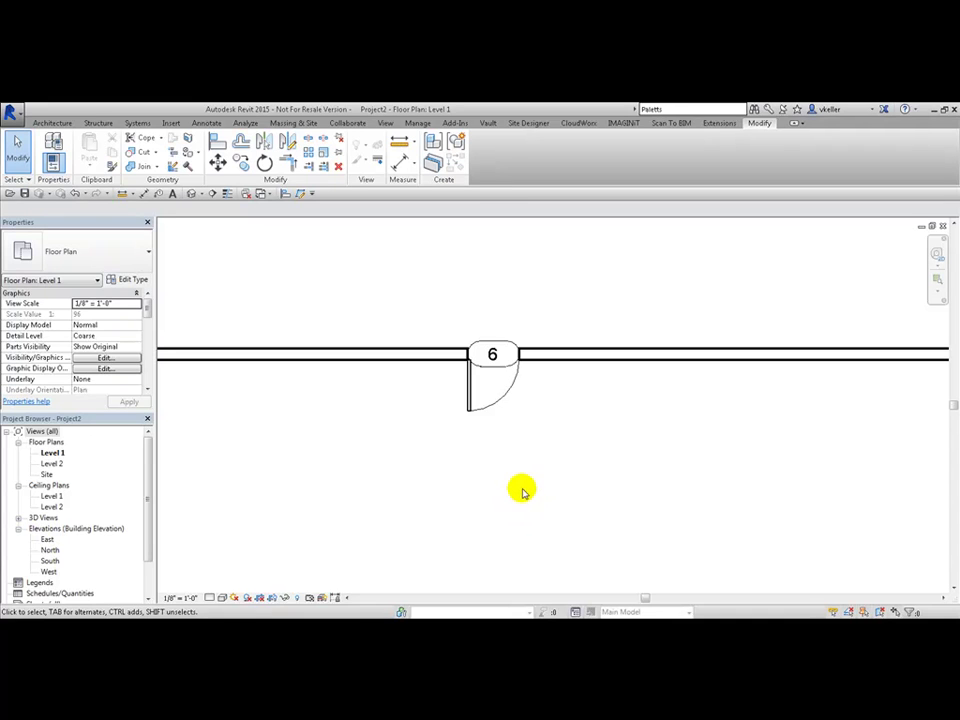
Check the Edit Family command for the door and for its door tag, and fit the plan to the view
click(507, 394)
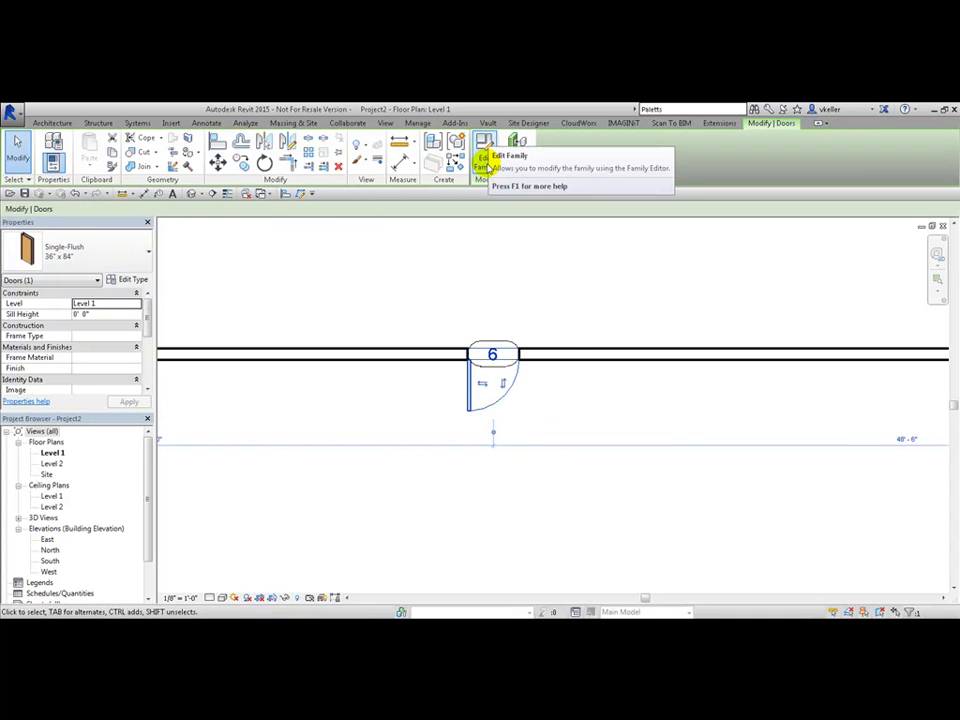
click(516, 321)
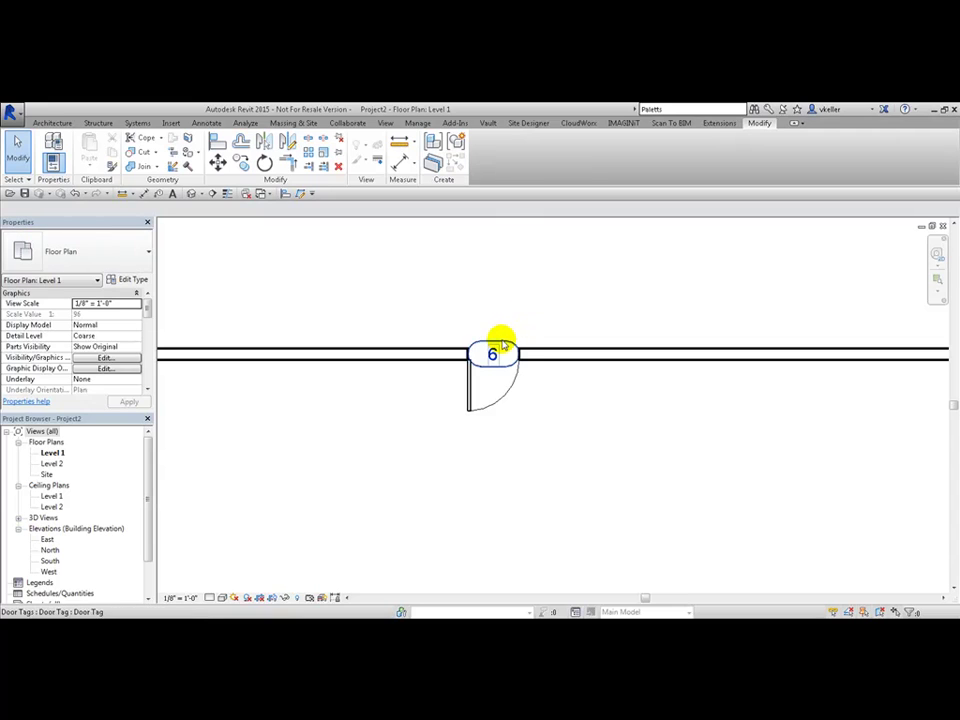
click(504, 347)
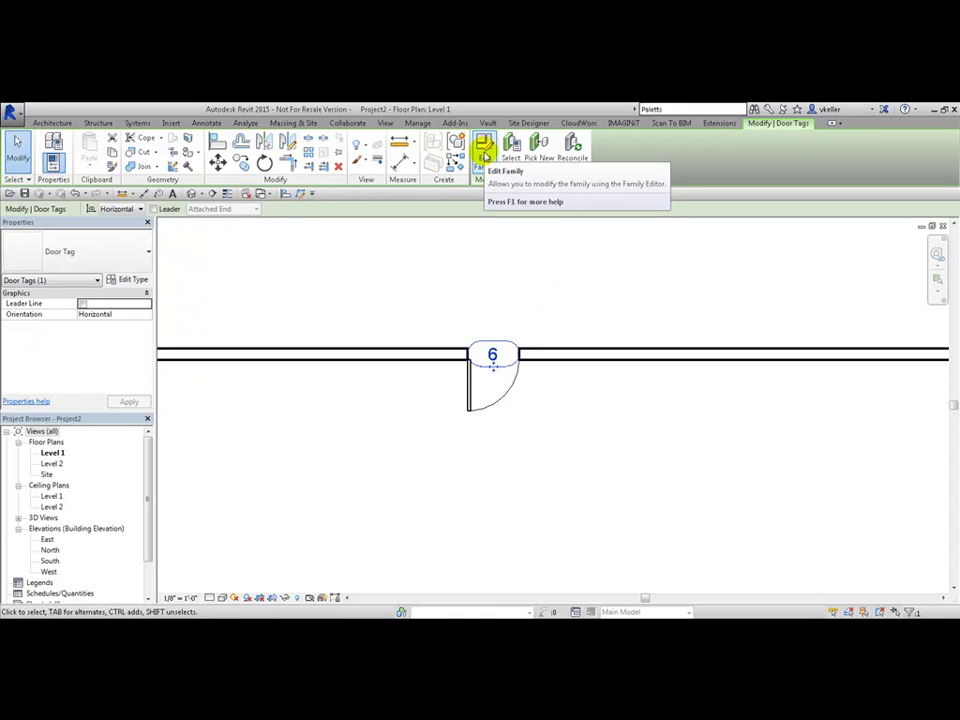
click(458, 260)
key(z)
key(f)
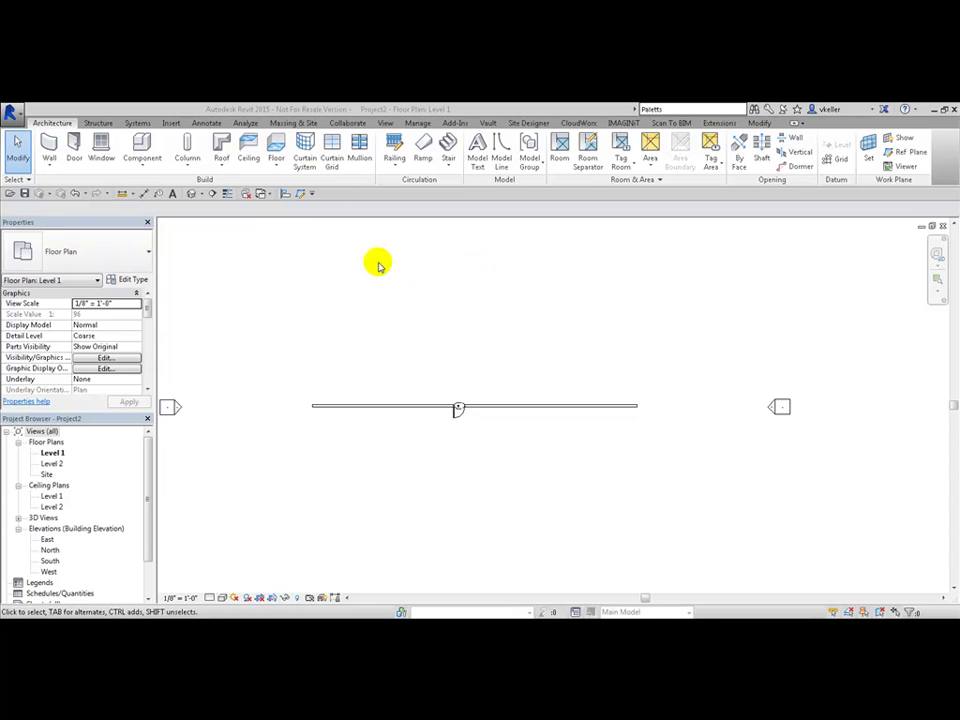
Draw a horizontal Generic - 8" wall above the wall containing the door, and end the Wall command
click(48, 145)
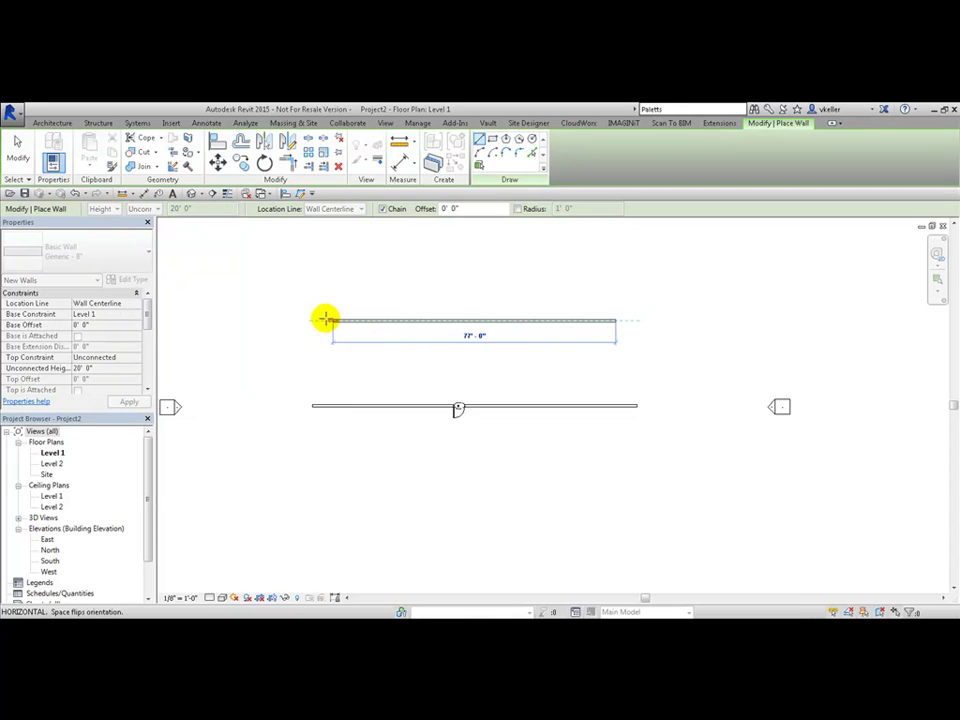
click(313, 320)
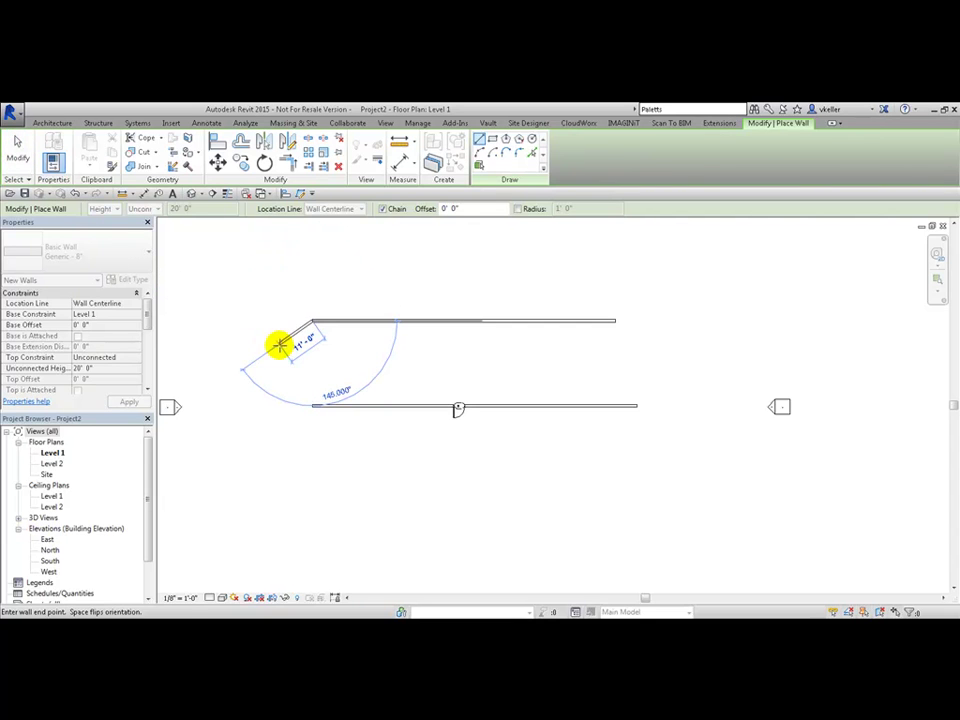
key(Escape)
key(Escape)
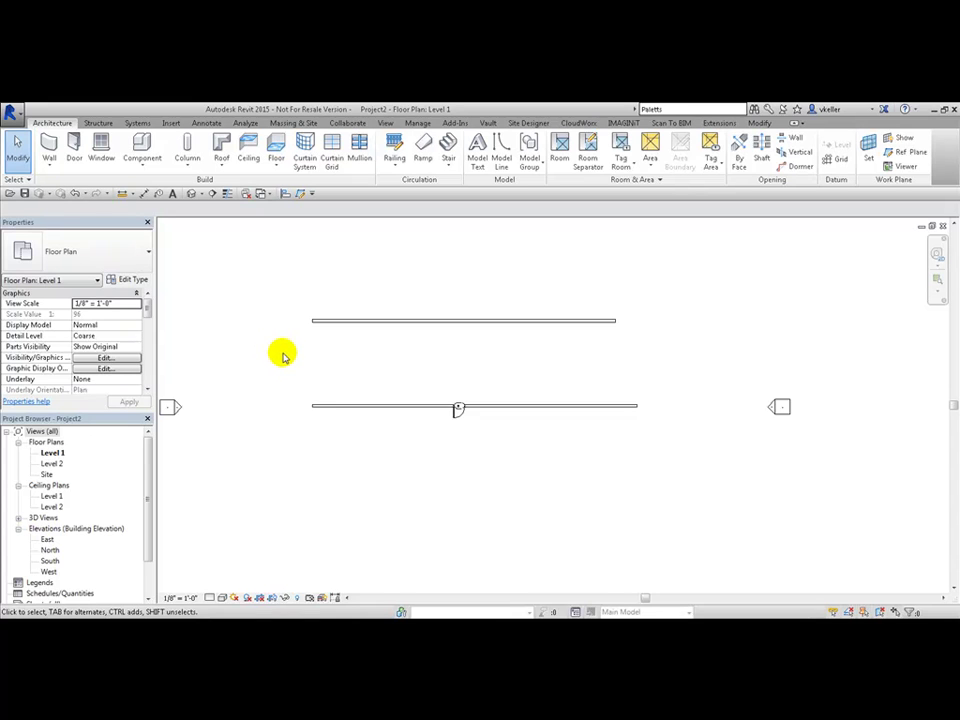
Set the Project Environment tab switching behavior to Stay on the Modify tab in the User Interface options, and apply it
click(11, 112)
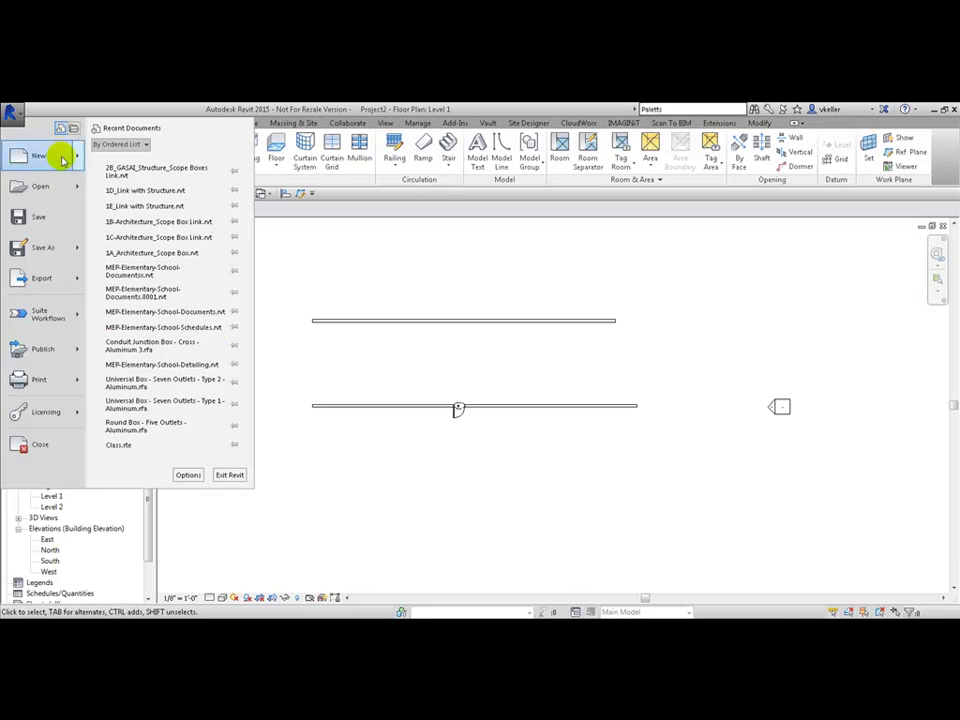
click(188, 475)
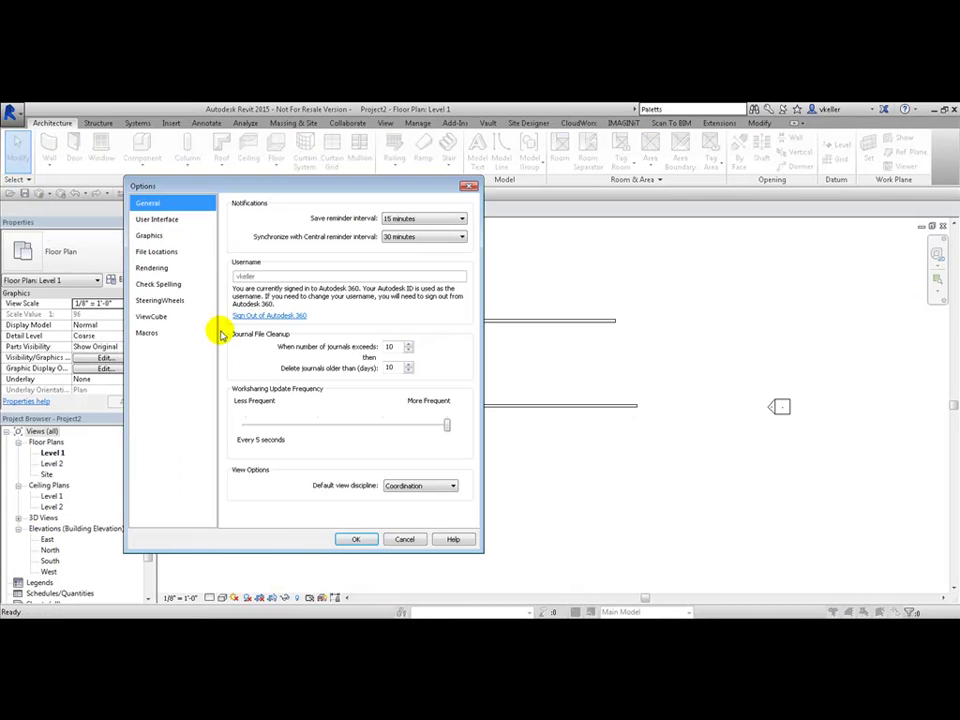
click(166, 220)
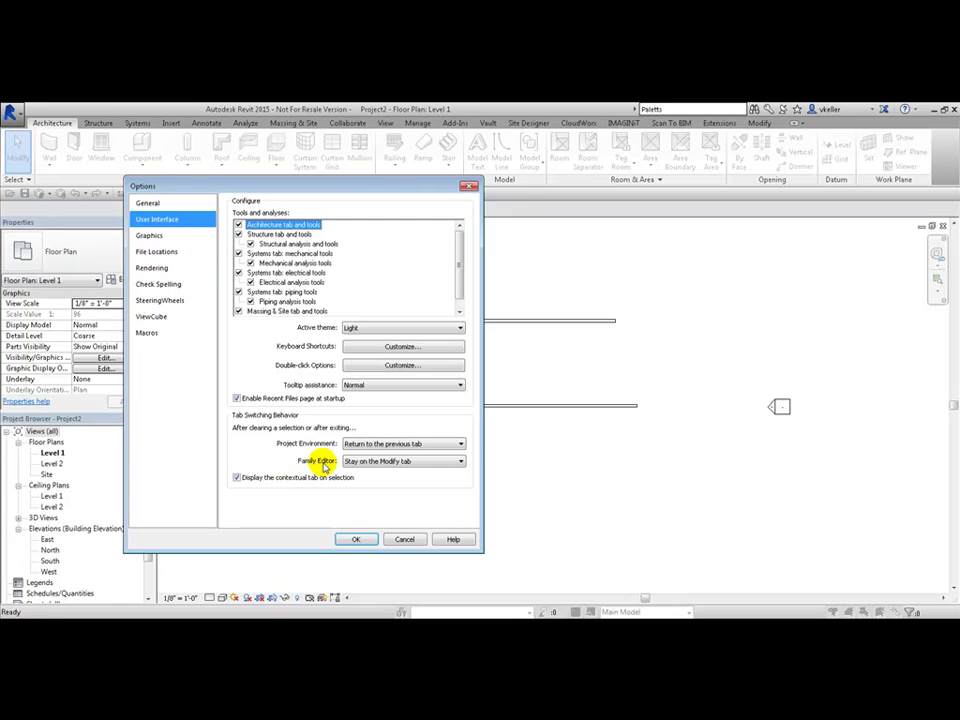
click(455, 444)
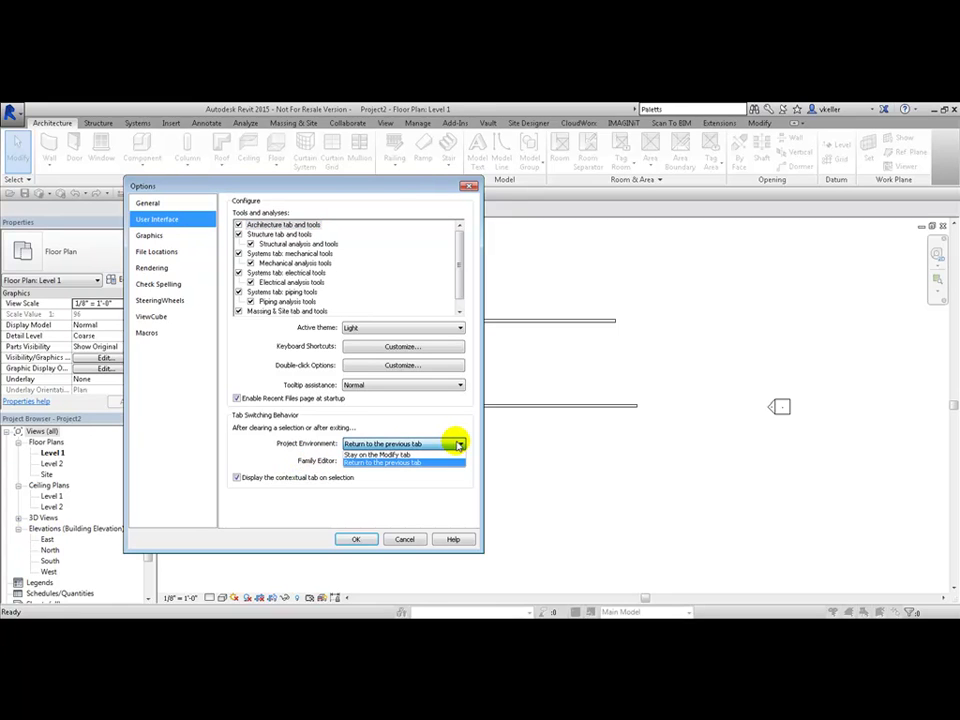
click(388, 454)
click(447, 445)
click(418, 462)
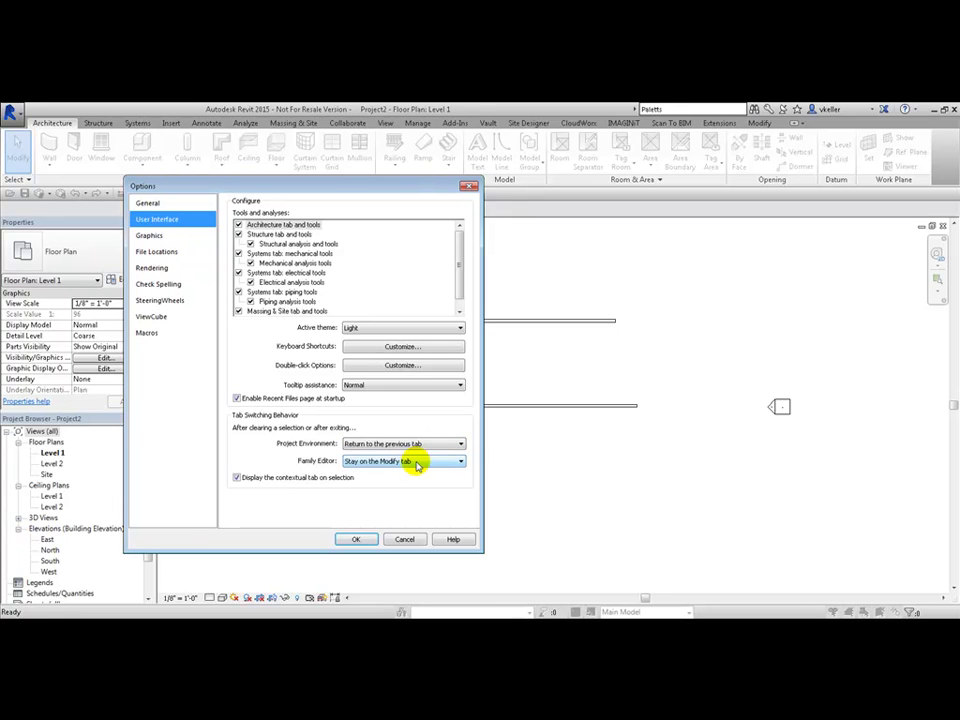
click(425, 445)
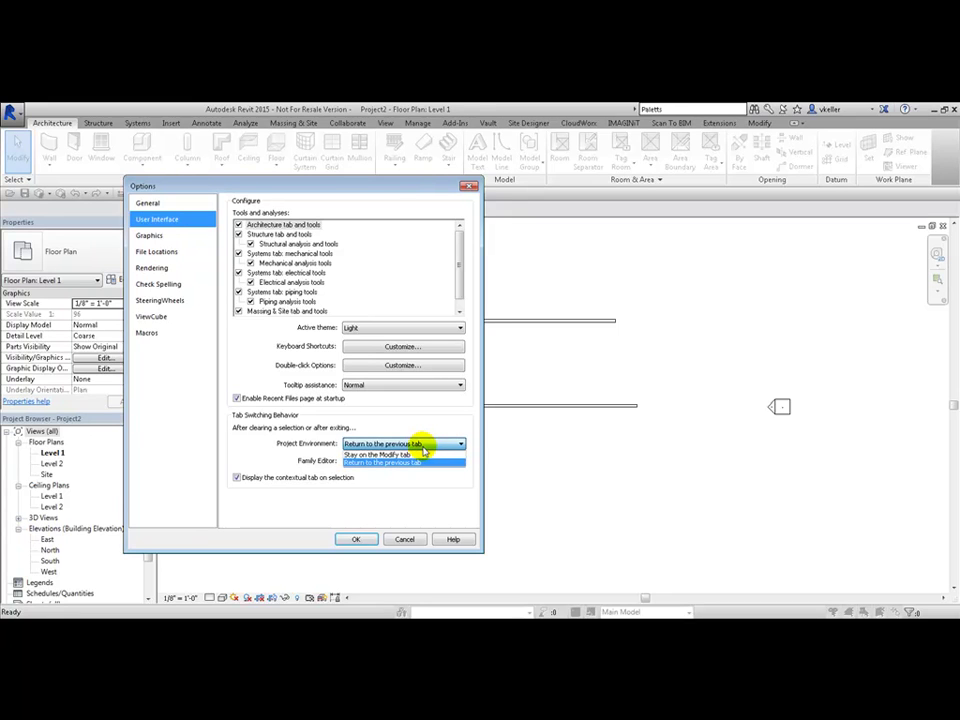
click(395, 455)
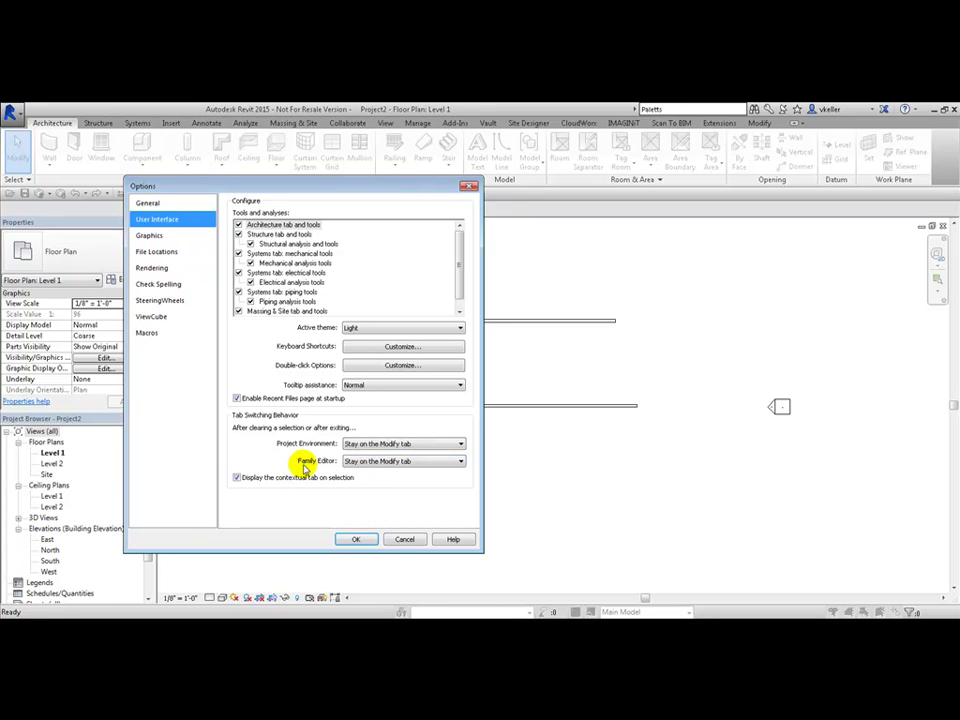
click(418, 461)
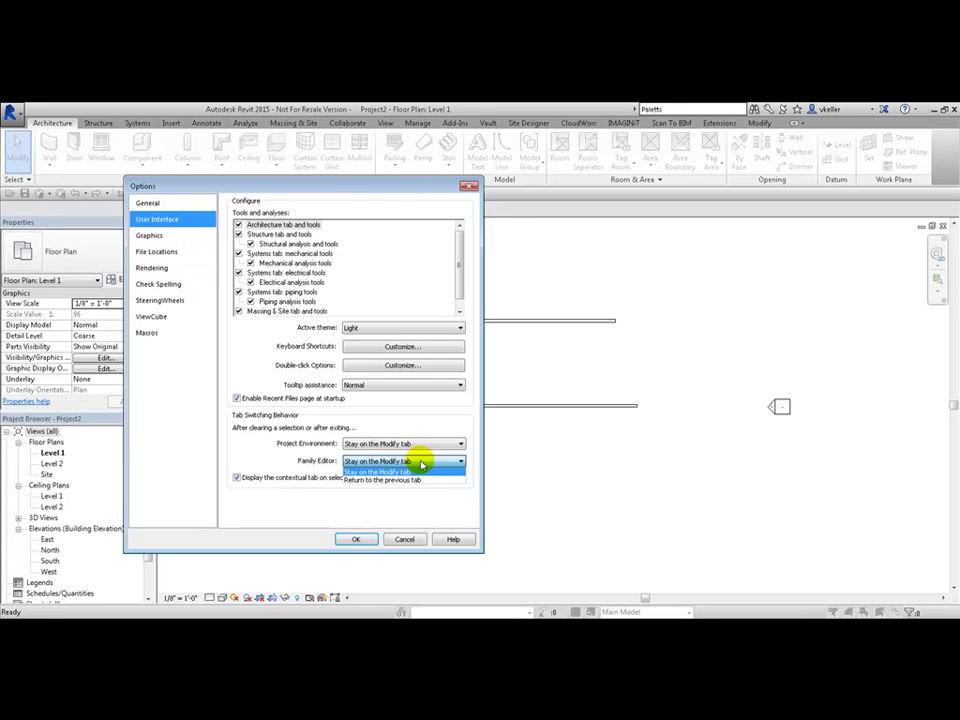
click(422, 464)
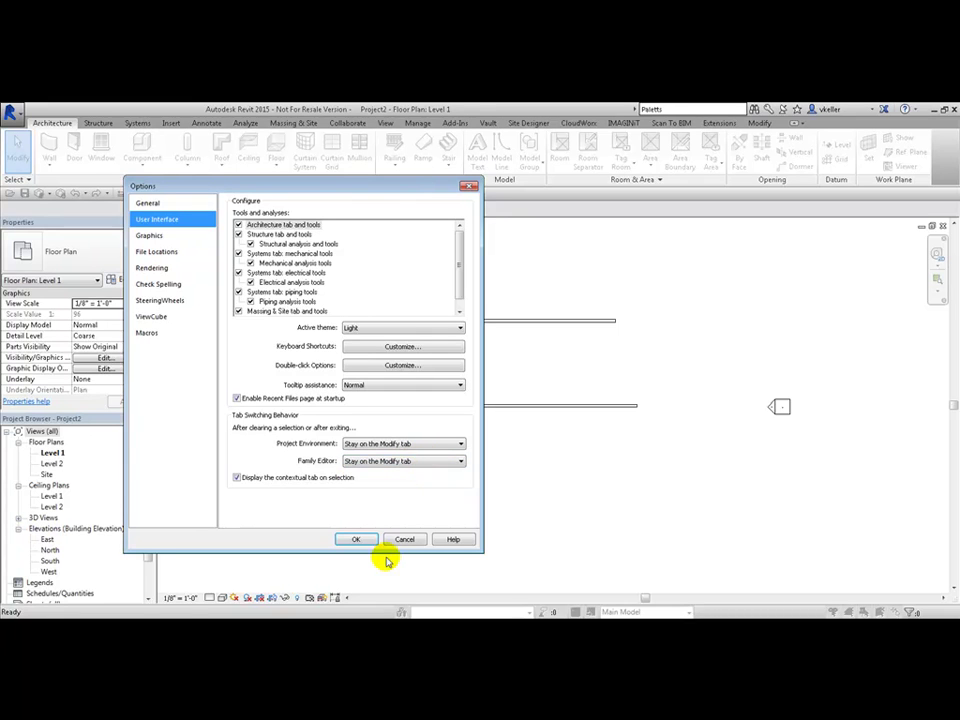
click(355, 540)
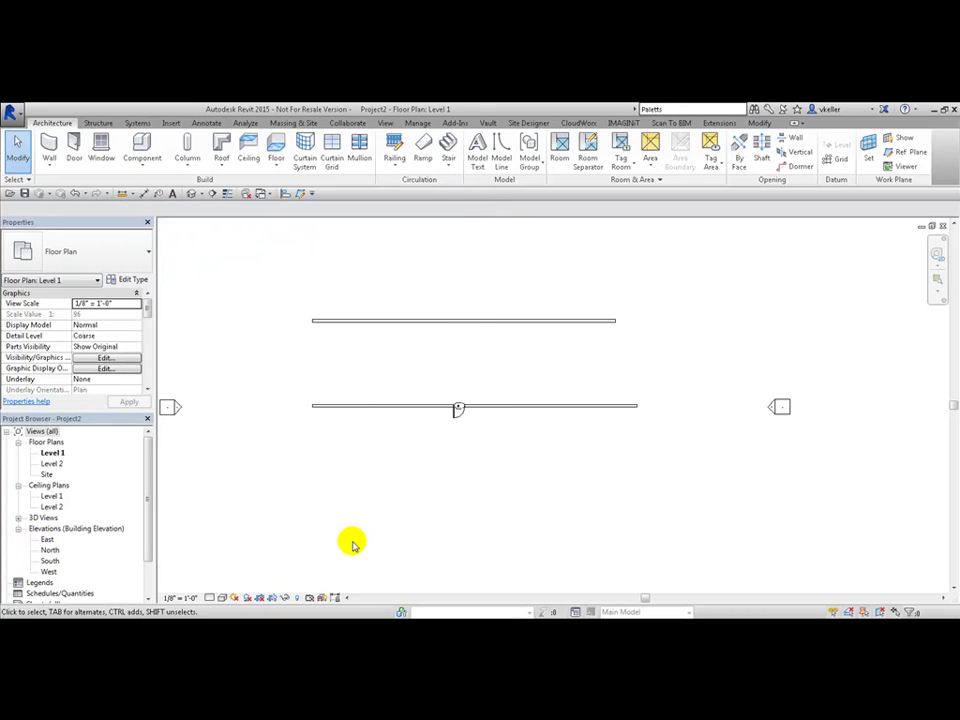
Draw another horizontal Generic - 8" wall above the two existing walls, and exit the command to test the tab switching
click(48, 142)
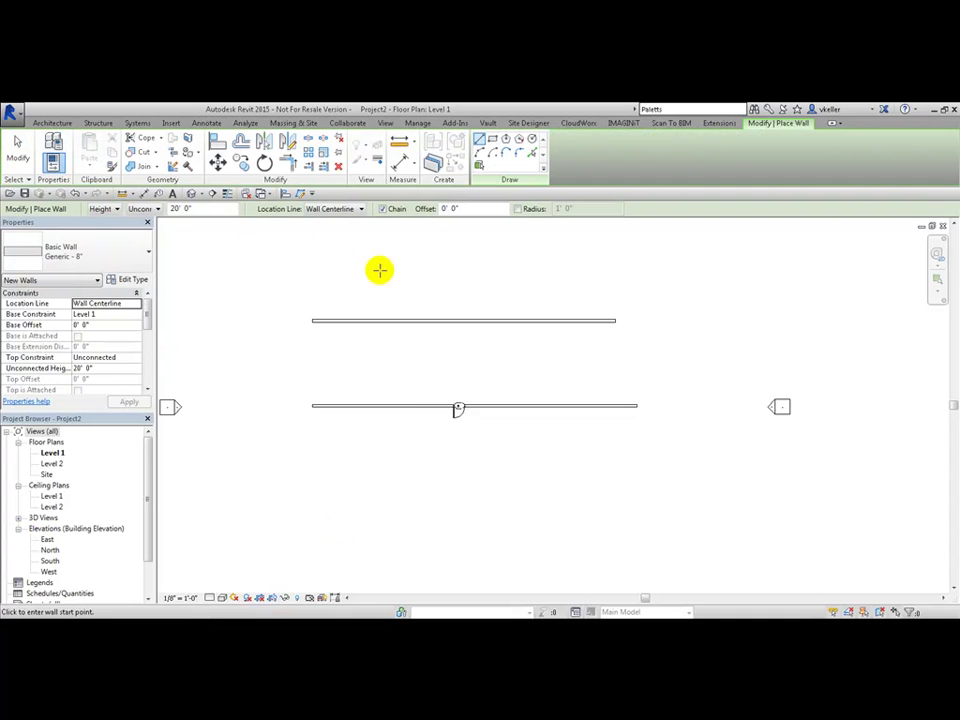
click(601, 270)
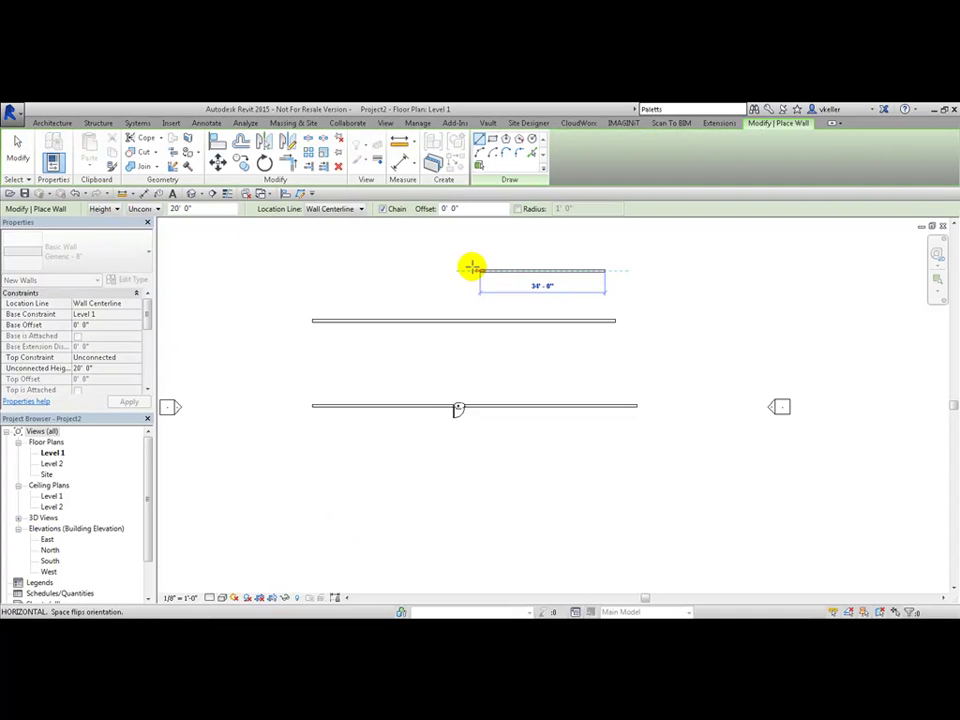
click(302, 270)
key(Escape)
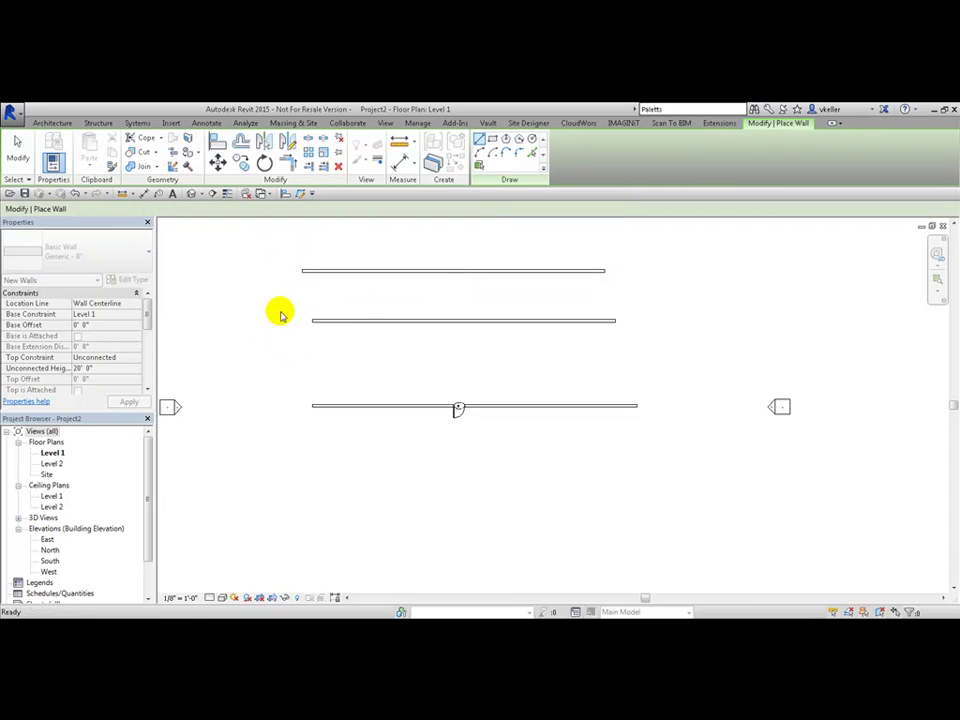
key(Escape)
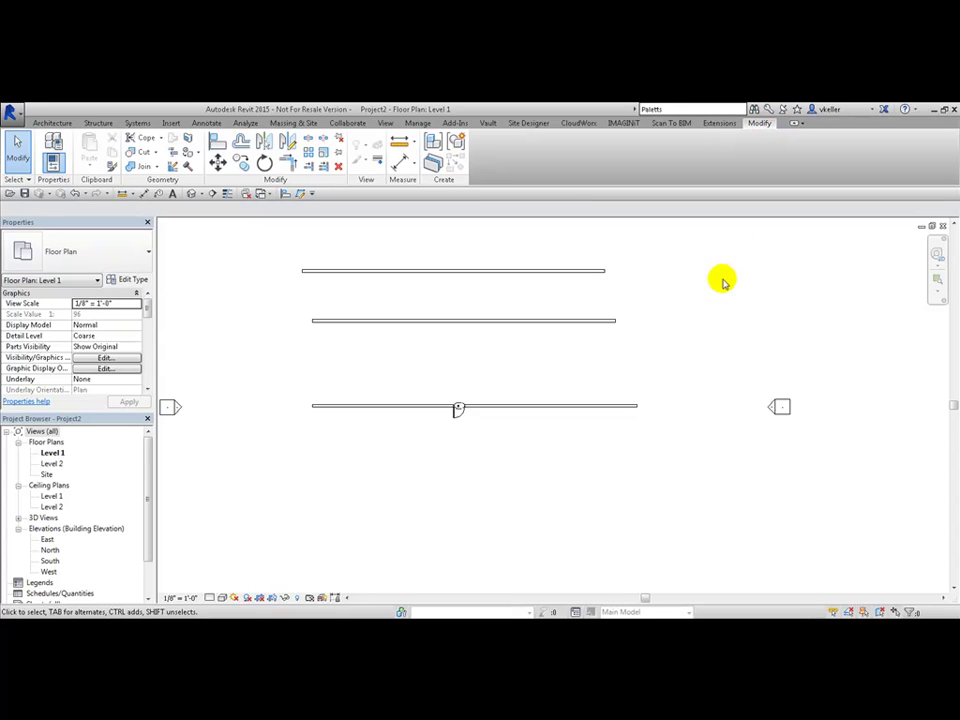
Set the Project Environment tab switching behavior to Return to the previous tab in the User Interface options, and apply it
click(11, 112)
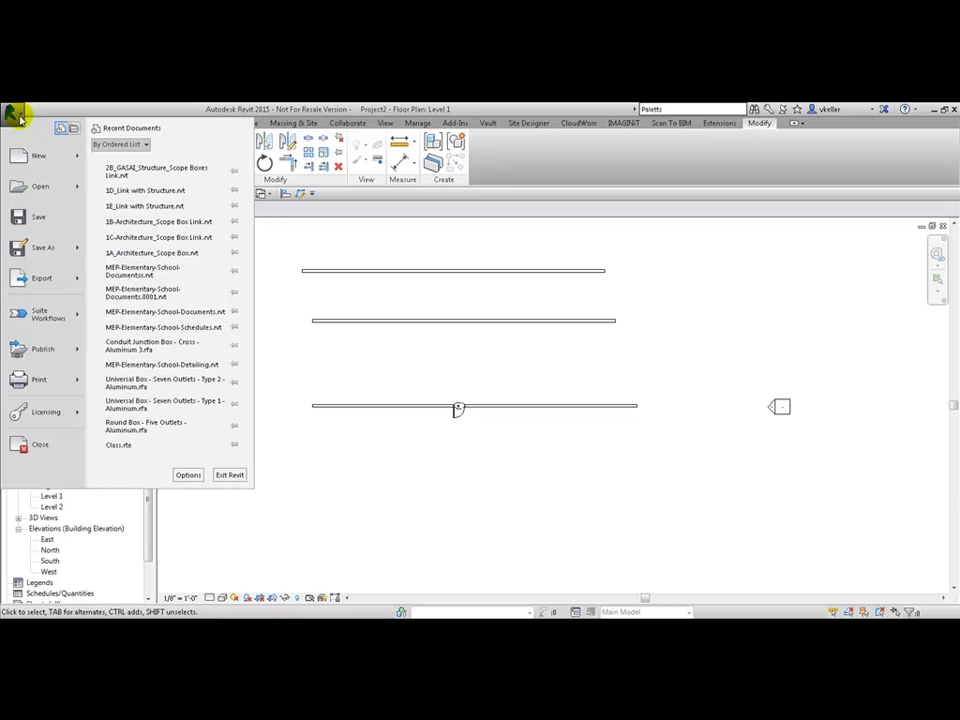
click(188, 475)
click(160, 220)
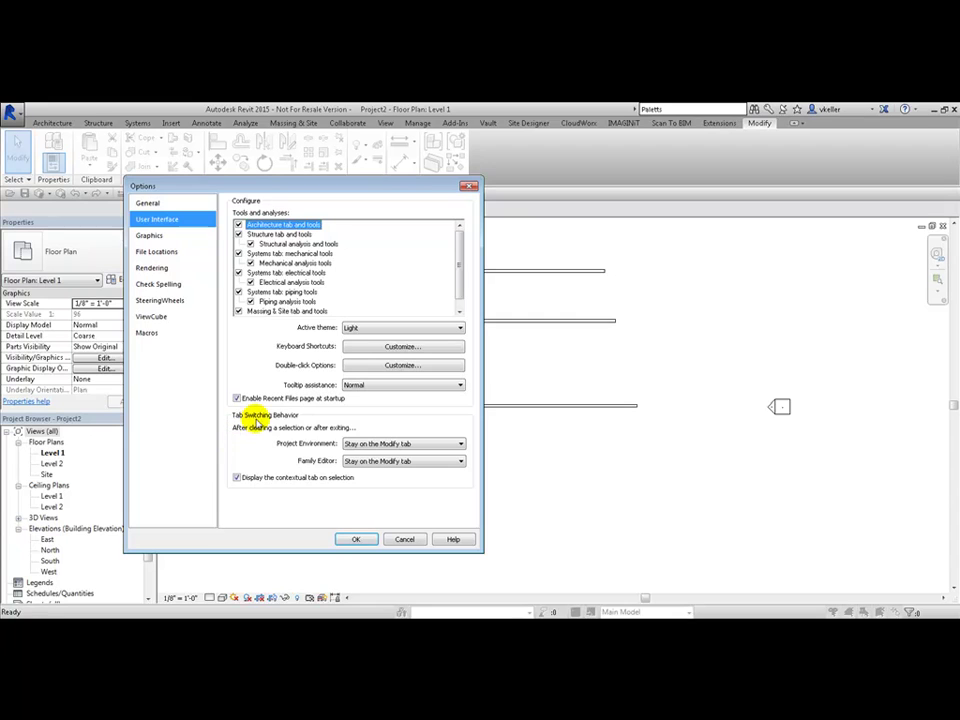
click(440, 443)
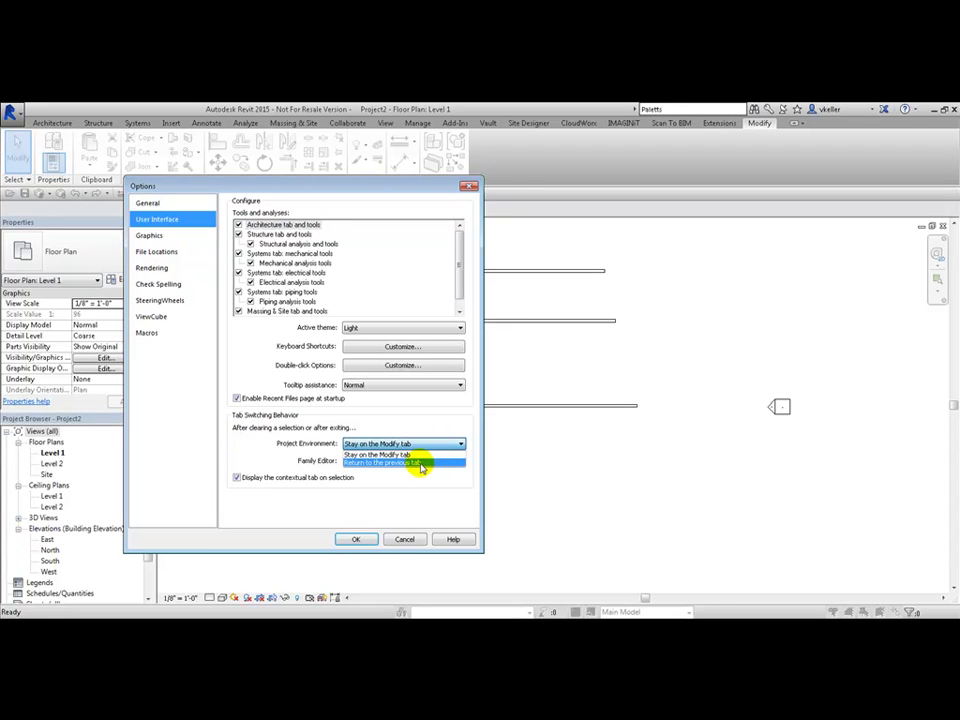
click(421, 465)
click(362, 540)
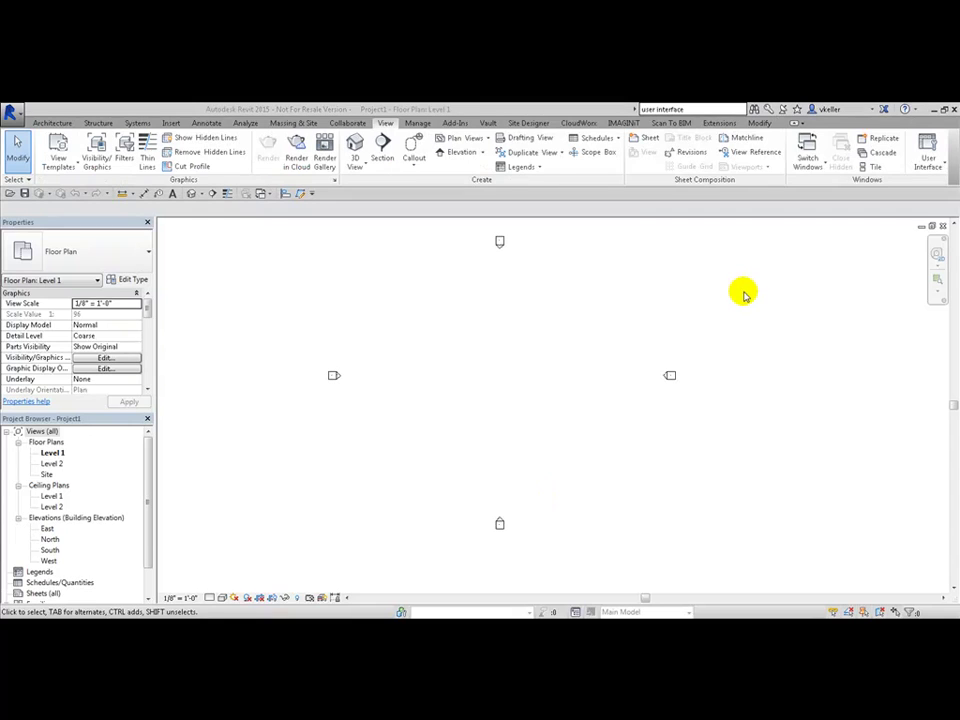
View the Keyboard Shortcuts assignments through the view's User Interface settings, and close them without changes
click(929, 163)
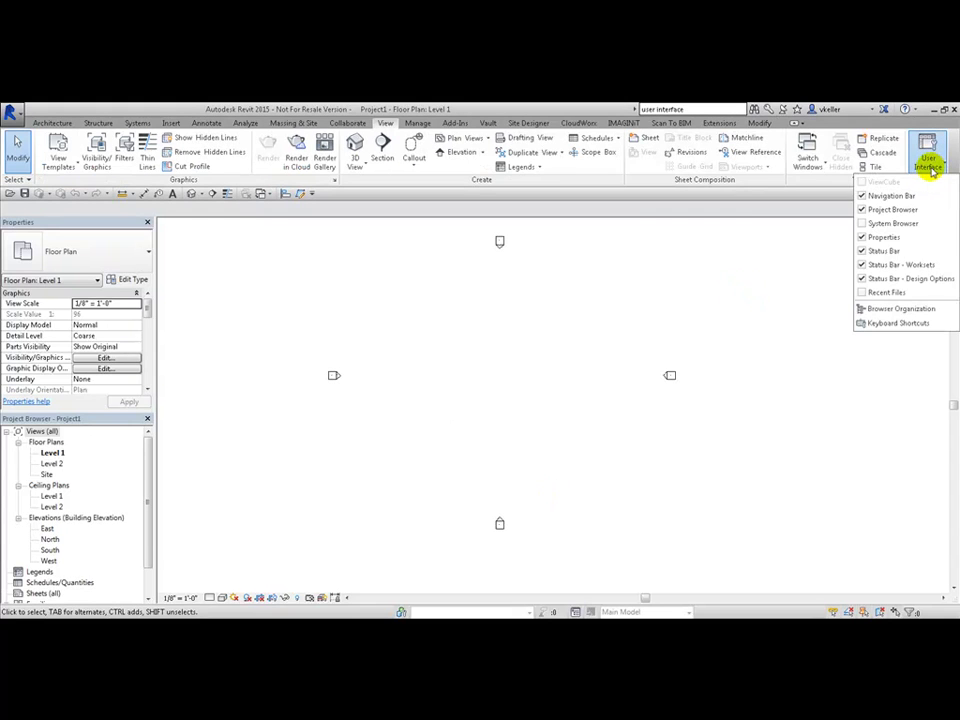
click(898, 324)
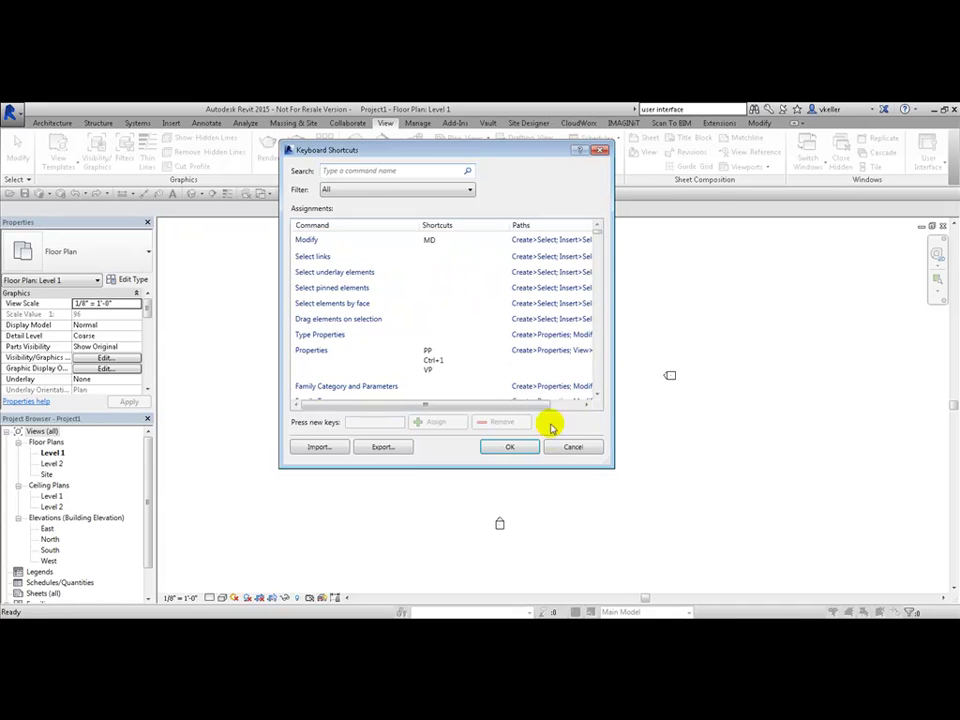
click(574, 446)
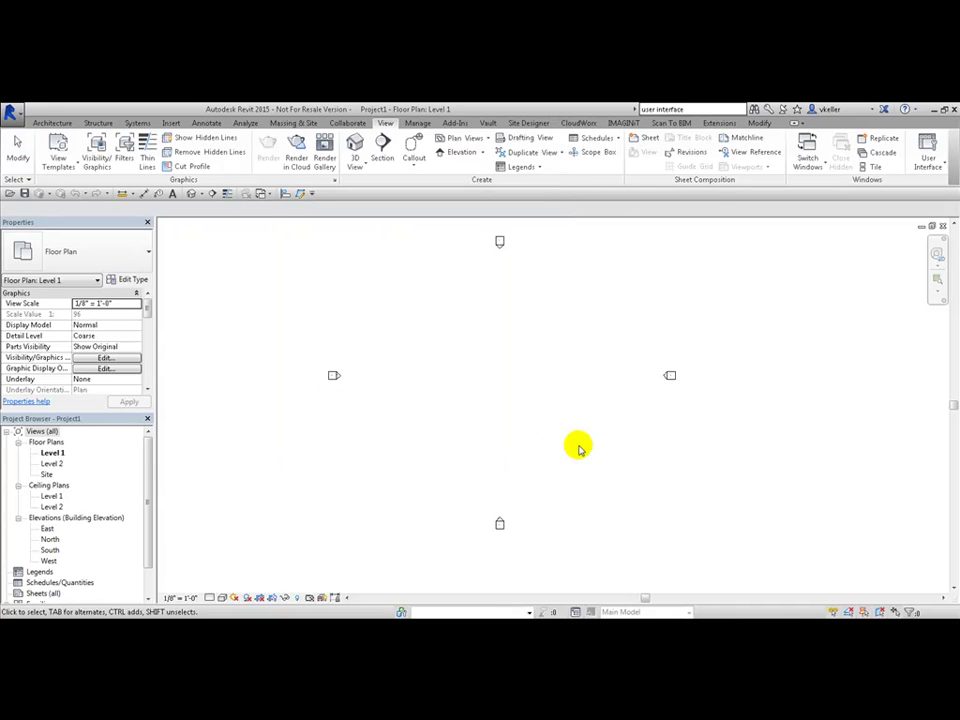
Open the customization of the Keyboard Shortcuts from the User Interface options
click(12, 111)
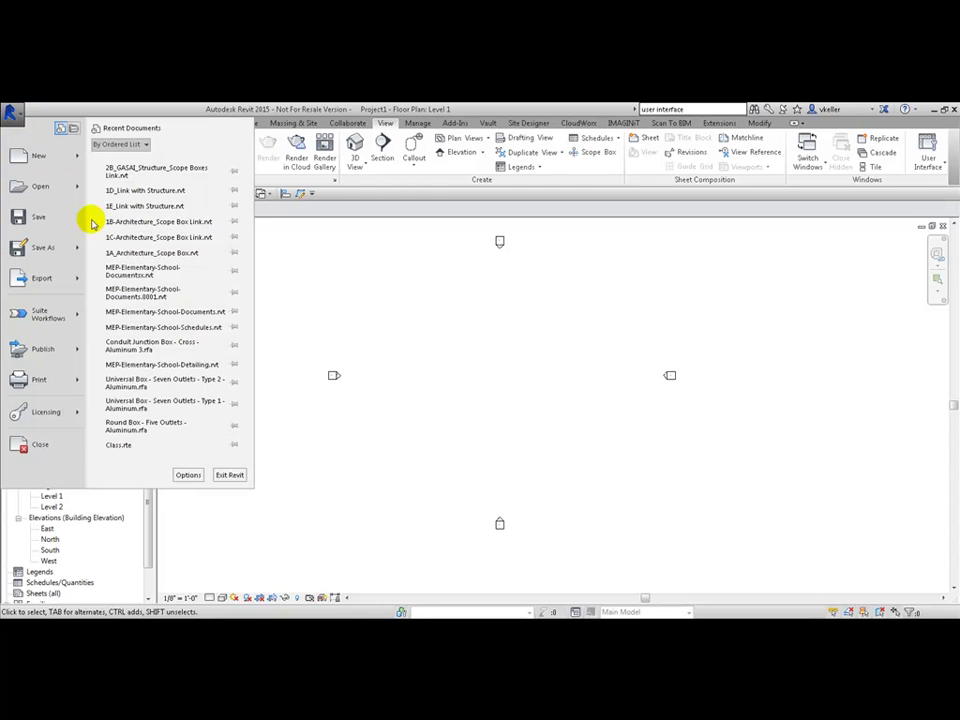
click(189, 475)
click(205, 191)
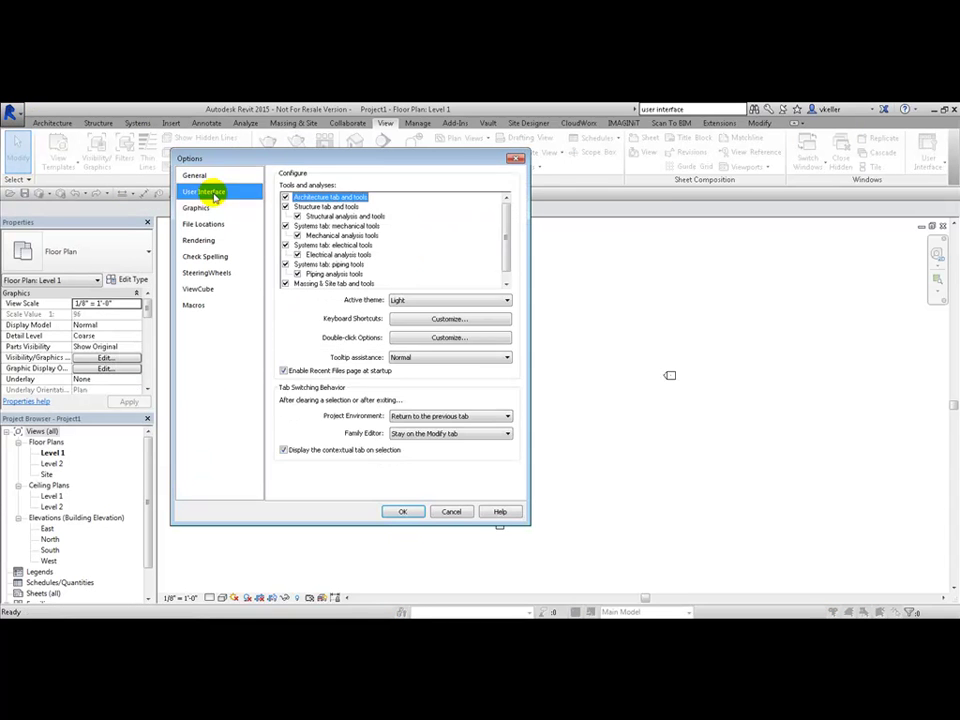
click(452, 318)
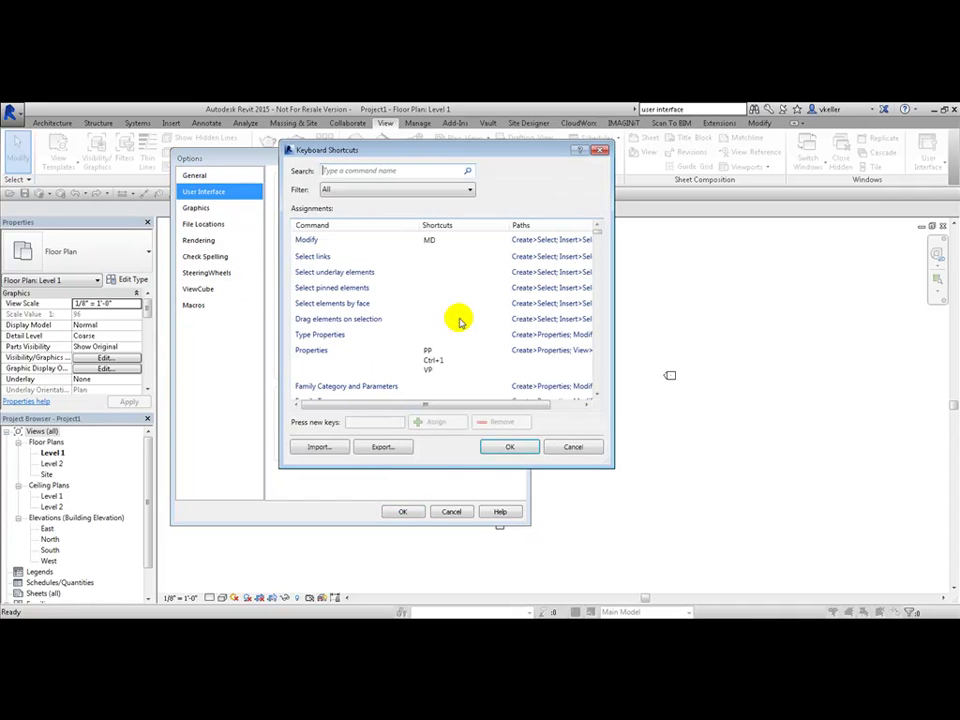
Export the keyboard shortcut assignments to the file KeyboardShortcuts.xml
click(380, 175)
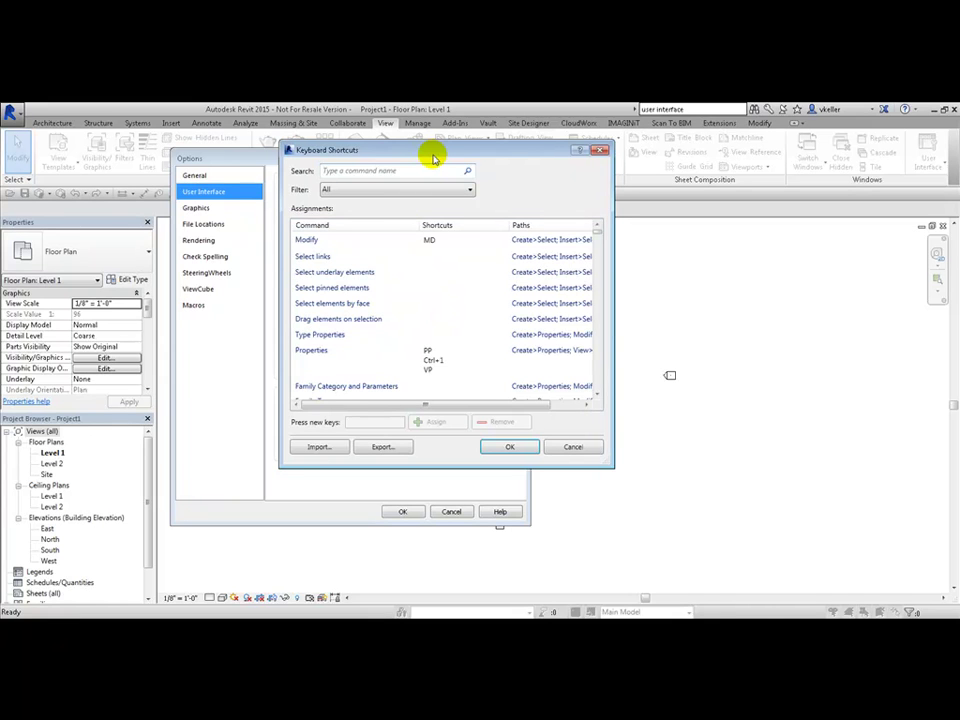
mouse_move(598, 229)
mouse_down()
mouse_move(600, 300)
mouse_move(594, 223)
mouse_up()
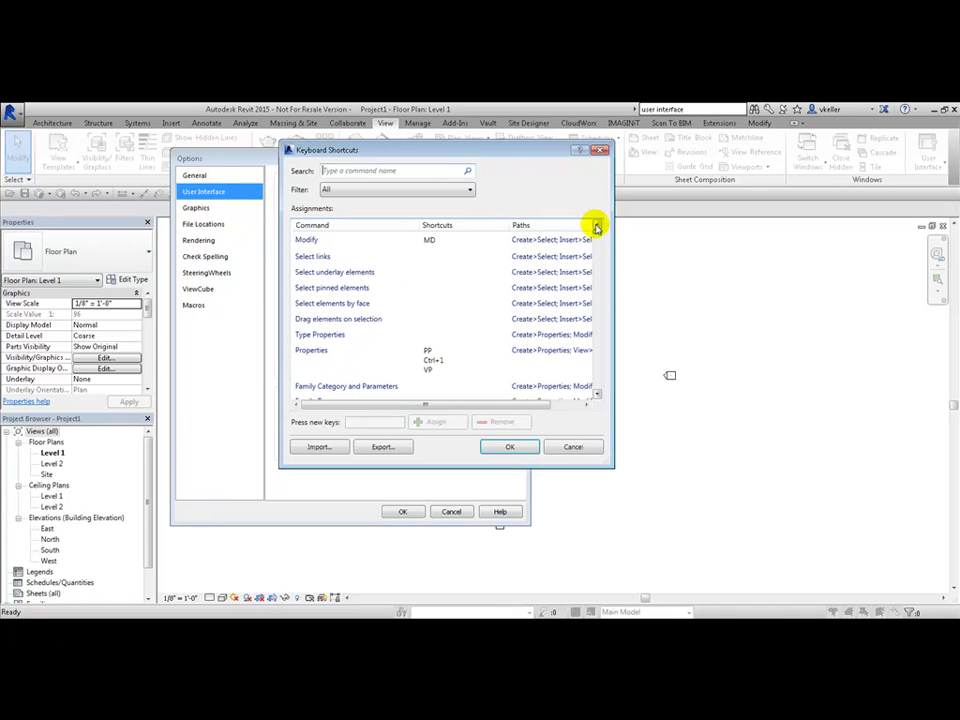
click(383, 446)
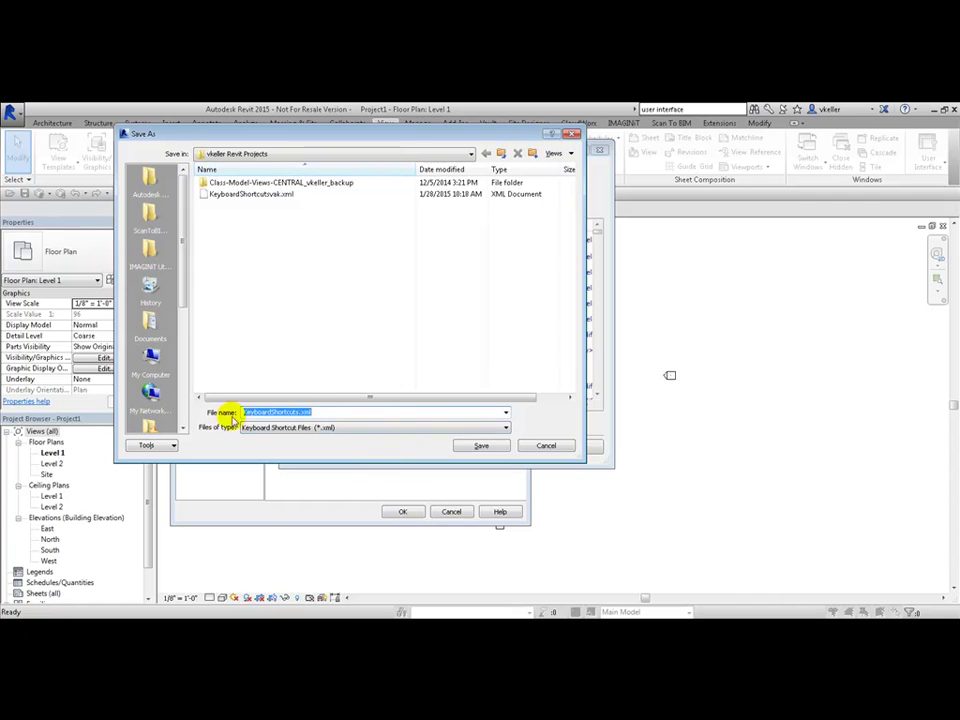
click(481, 446)
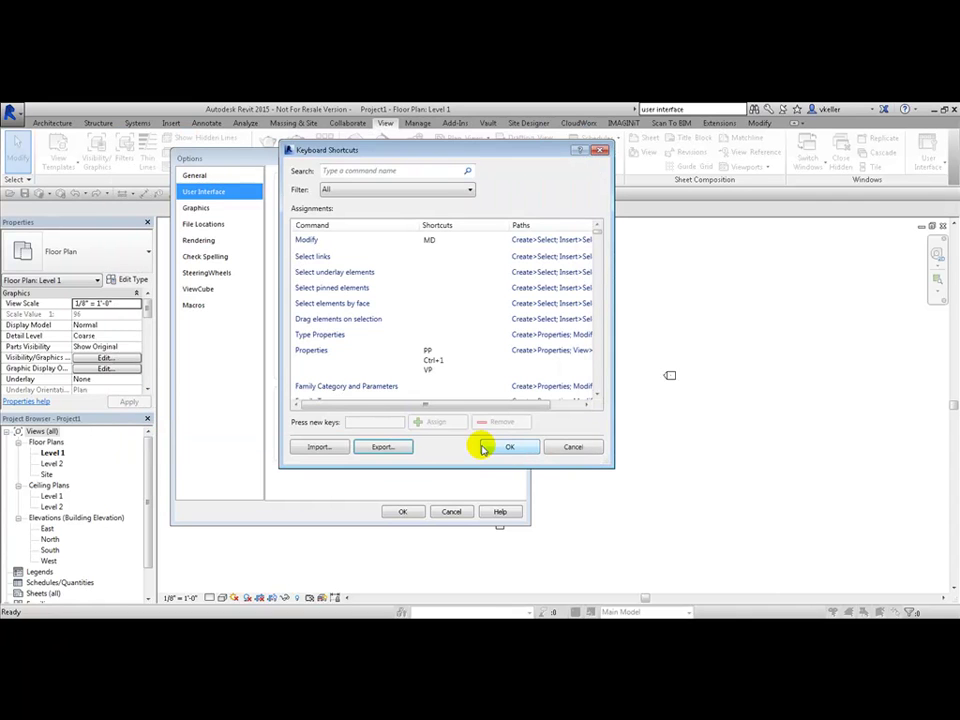
Find the Trim commands in the shortcut assignments and assign the additional shortcut TT to Trim/Extend to Corner
click(365, 174)
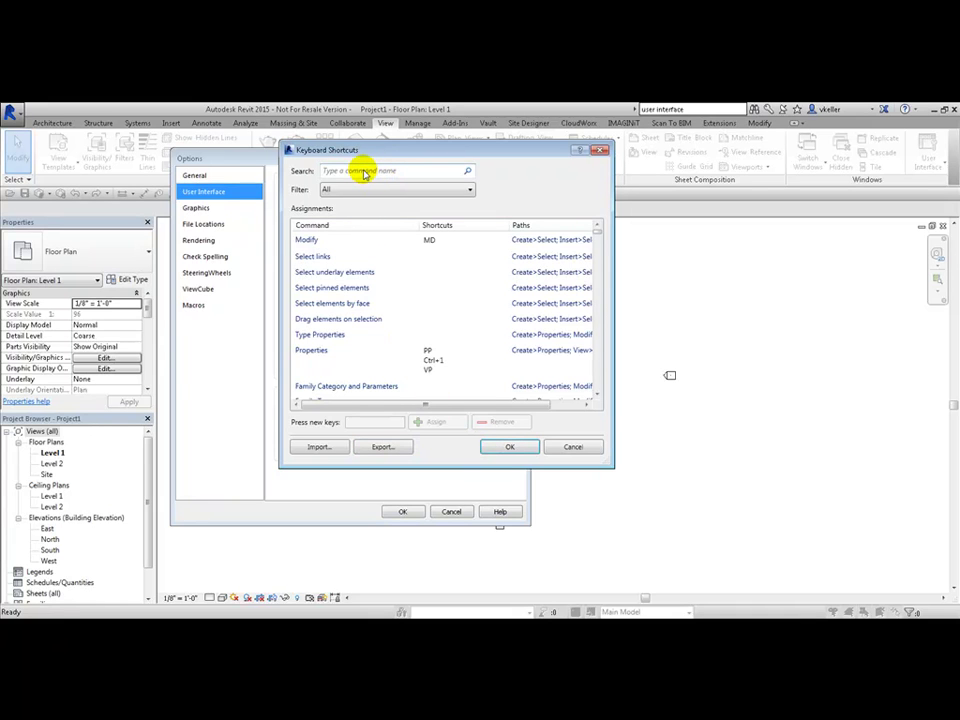
text(Trim)
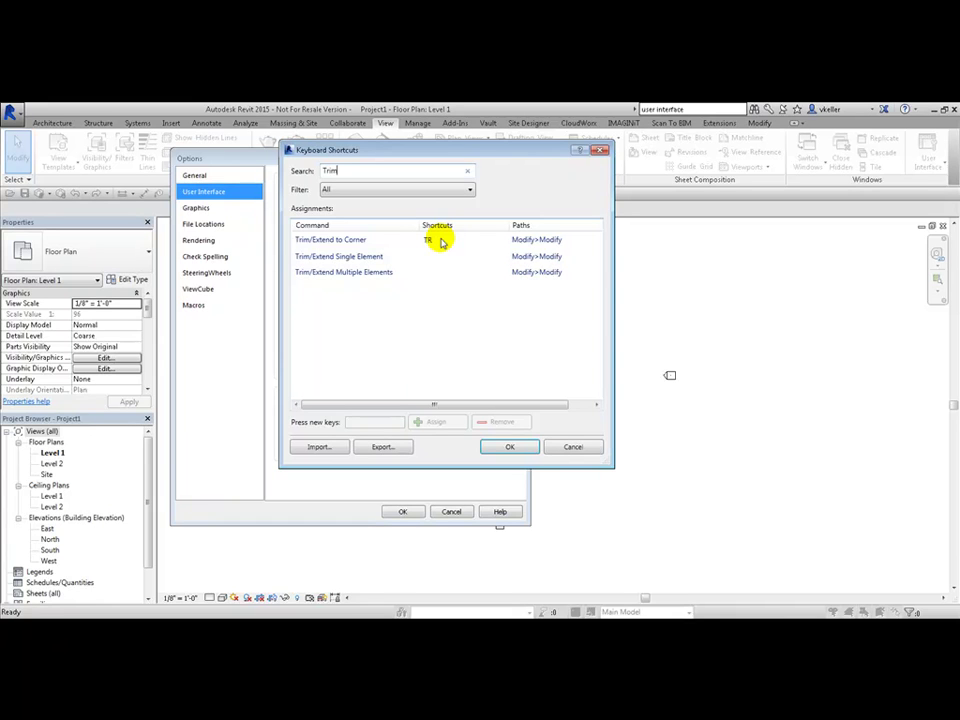
click(353, 243)
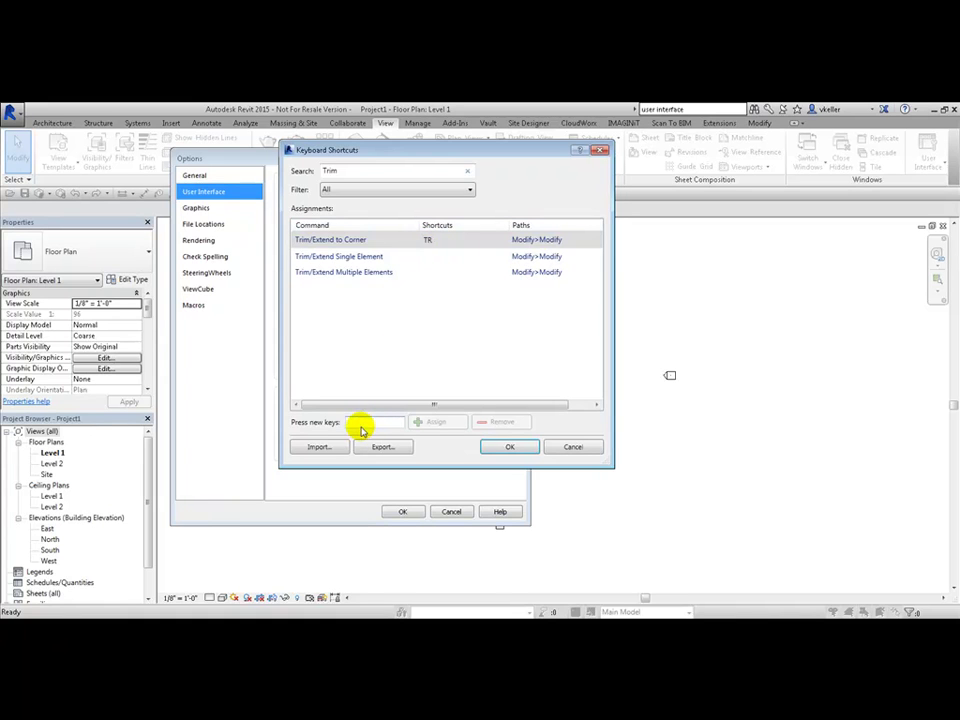
text(TT)
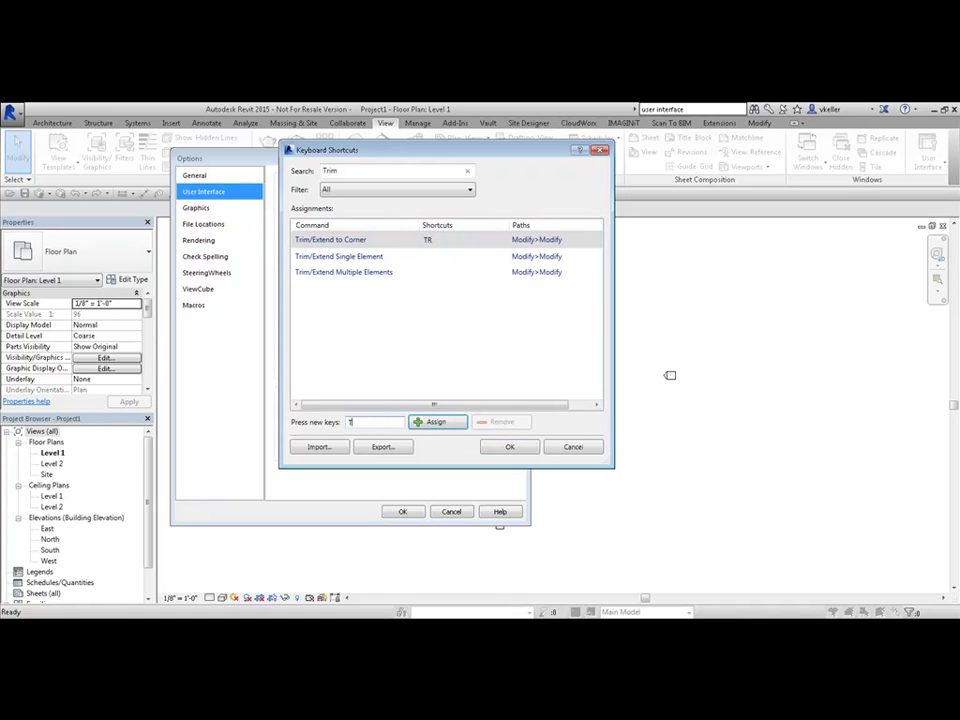
click(430, 422)
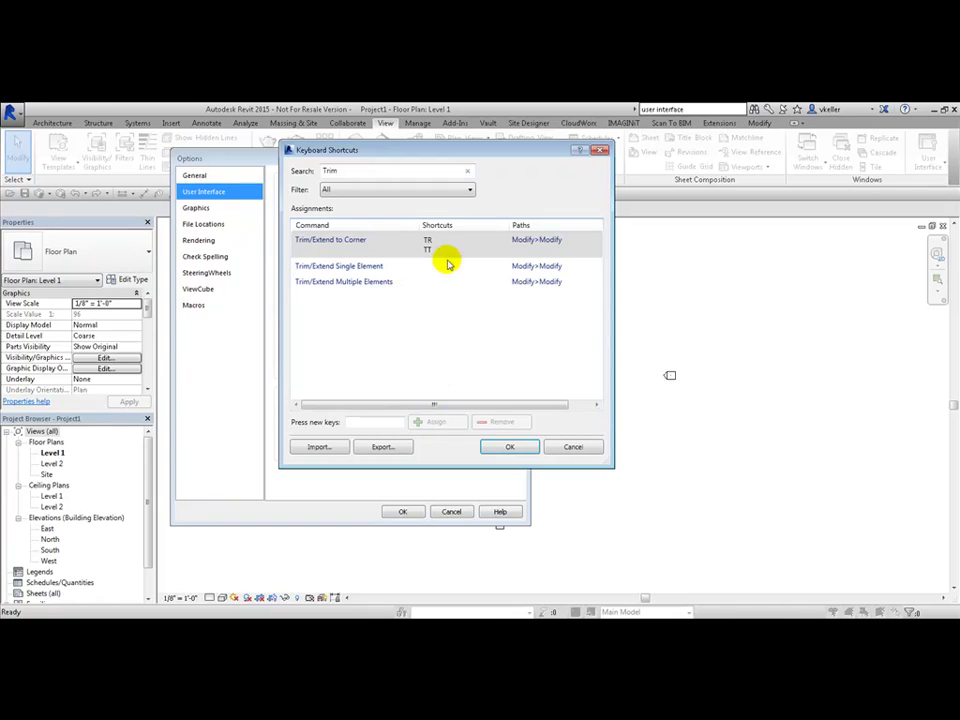
Assign the shortcut TE to Trim/Extend Single Element and TM to Trim/Extend Multiple Elements
click(366, 268)
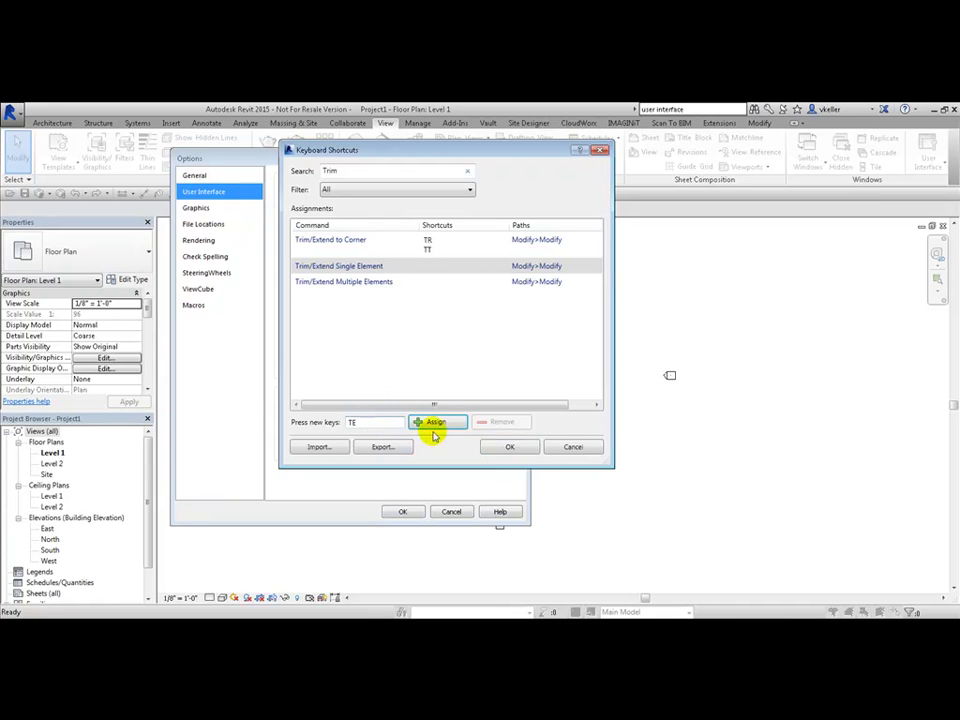
click(438, 422)
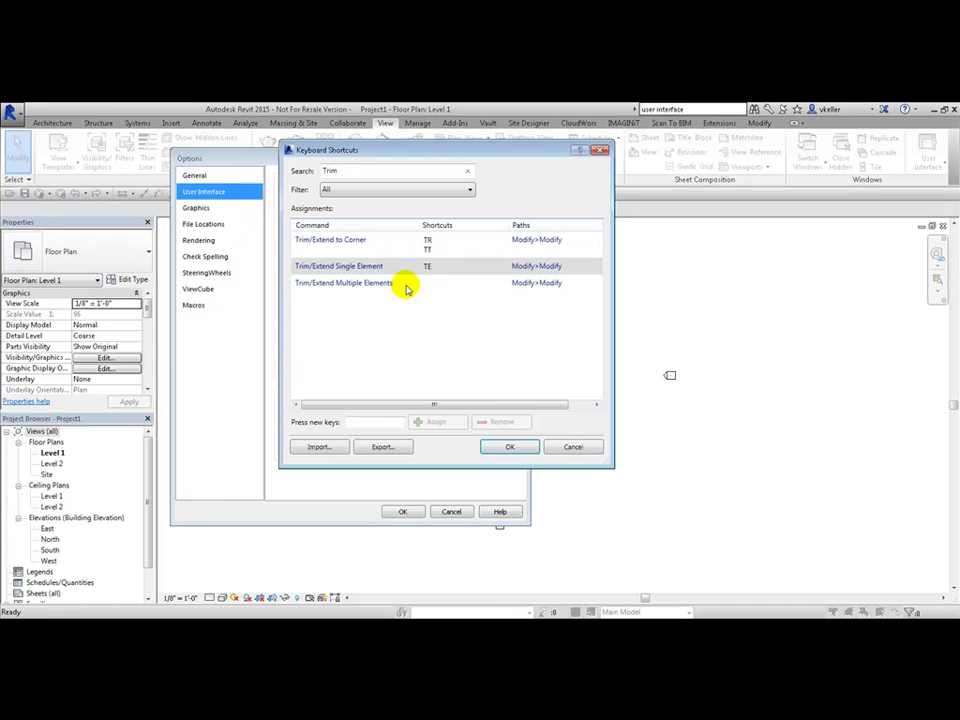
click(373, 285)
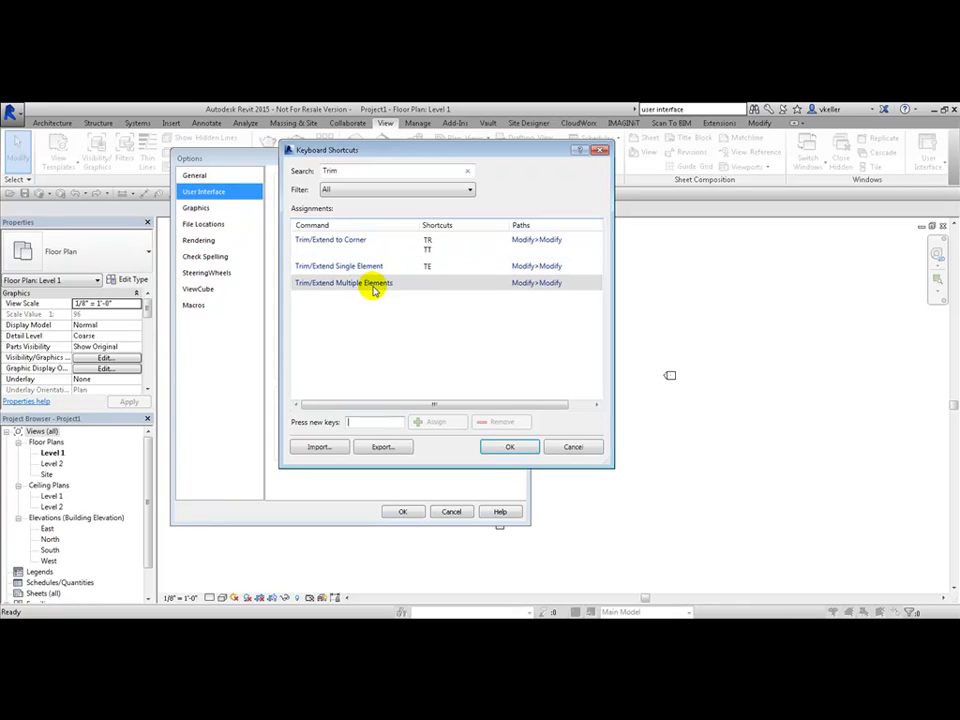
text(TM)
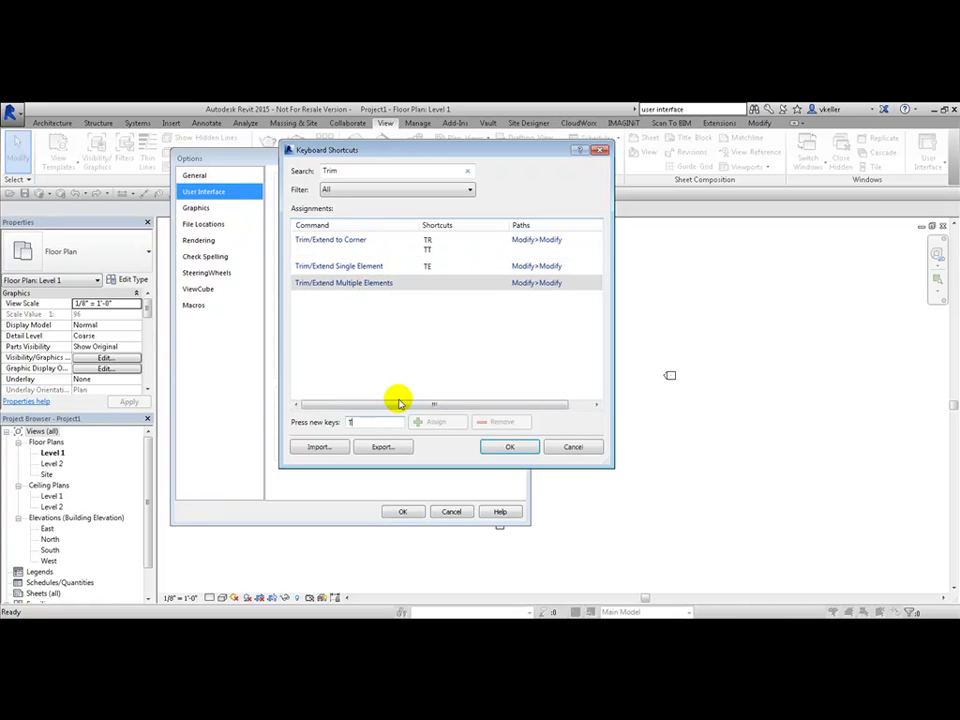
click(440, 423)
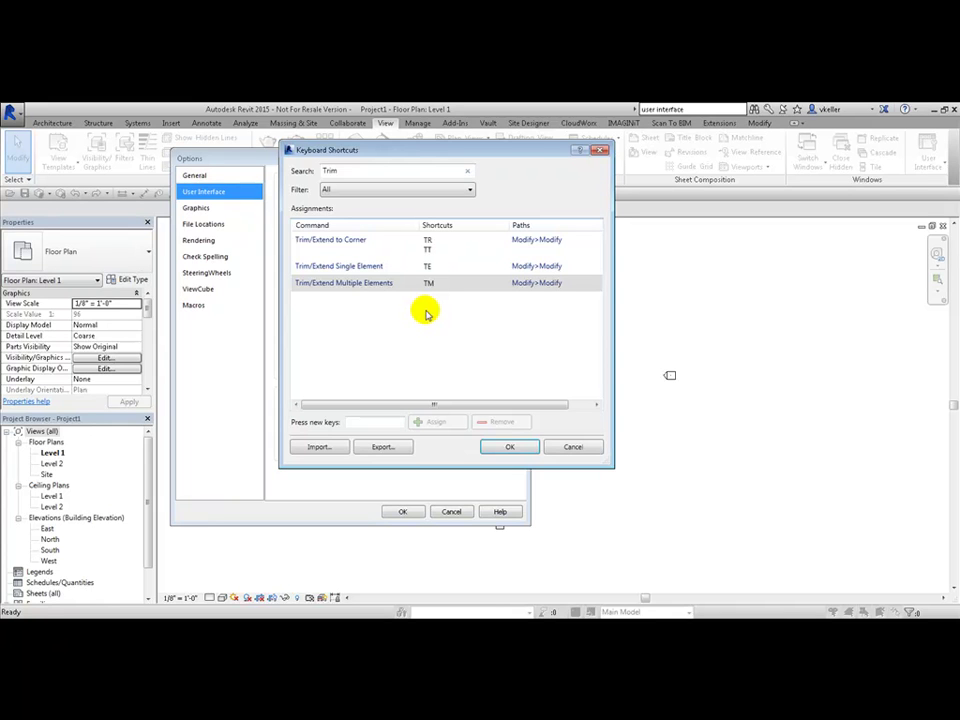
Remove the shortcuts from Trim/Extend Single Element and Trim/Extend Multiple Elements, and accept the keyboard shortcut changes
click(428, 267)
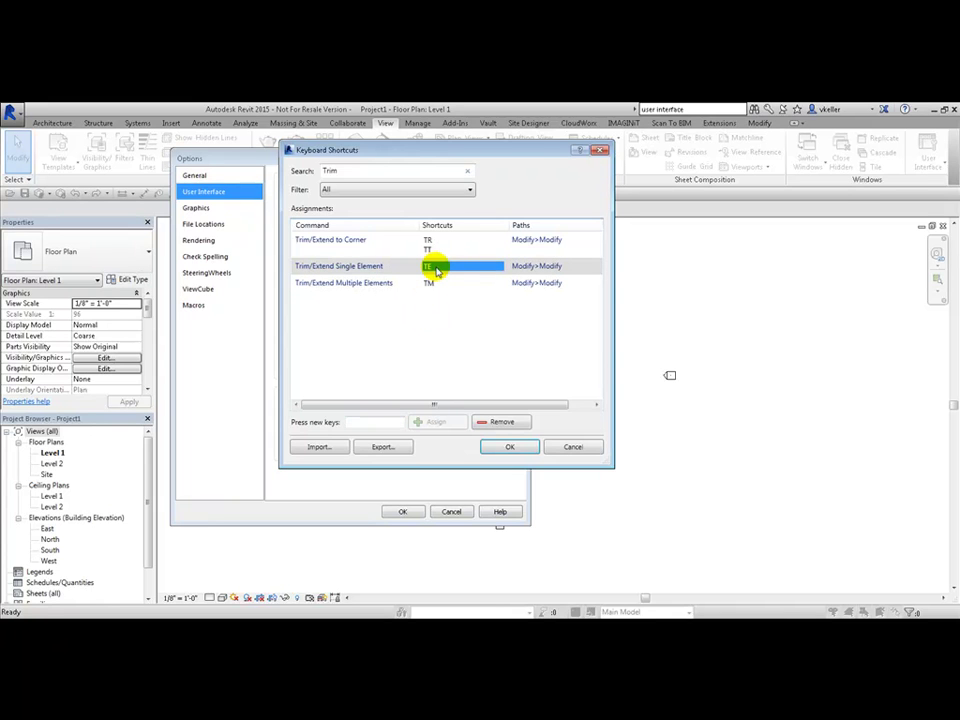
click(493, 422)
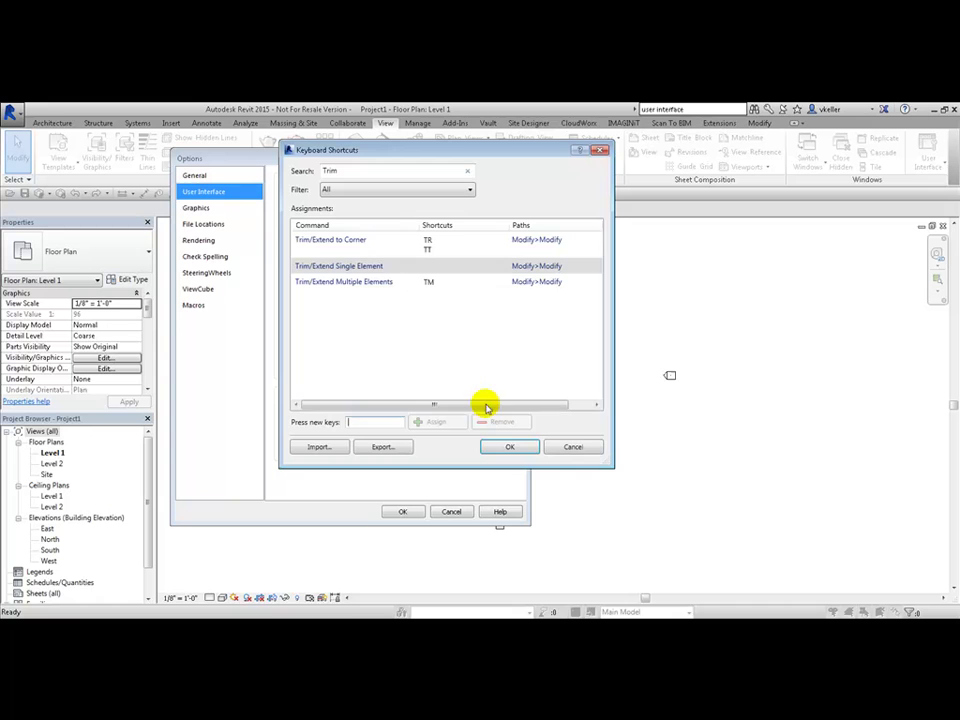
click(441, 284)
click(497, 422)
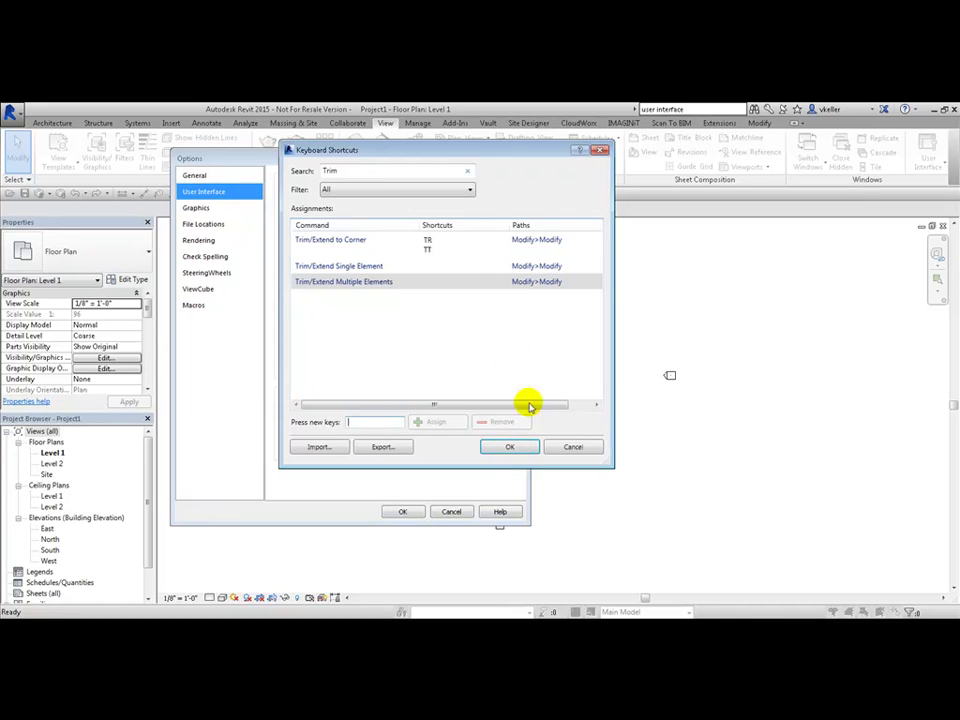
click(514, 446)
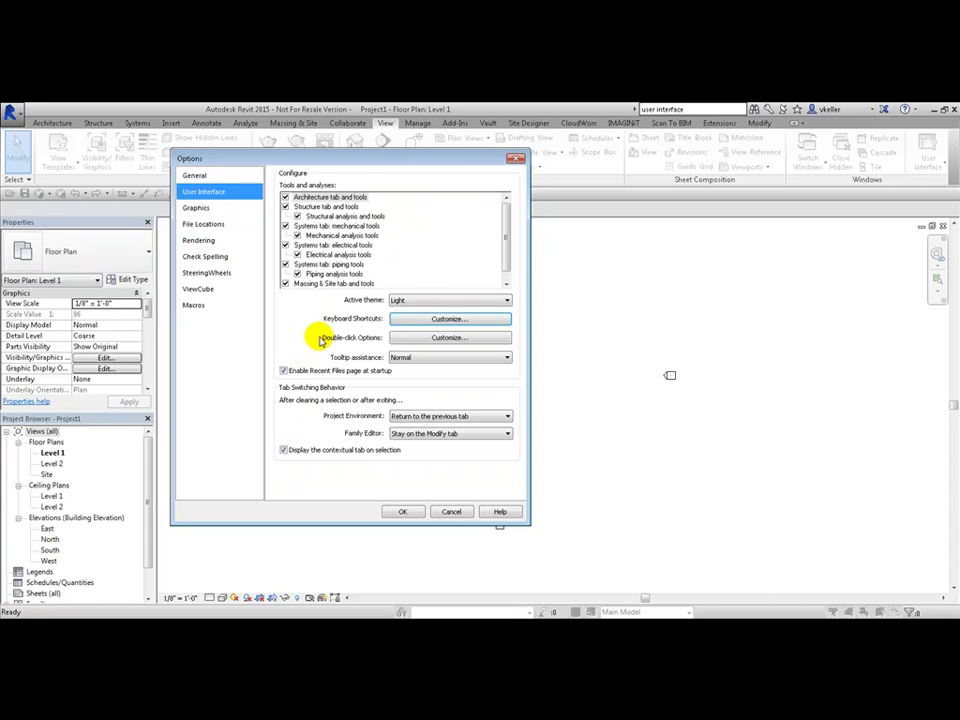
Reopen the keyboard shortcut customization and export the assignments to a new file named KeyboardShortcuts my.xml
click(458, 318)
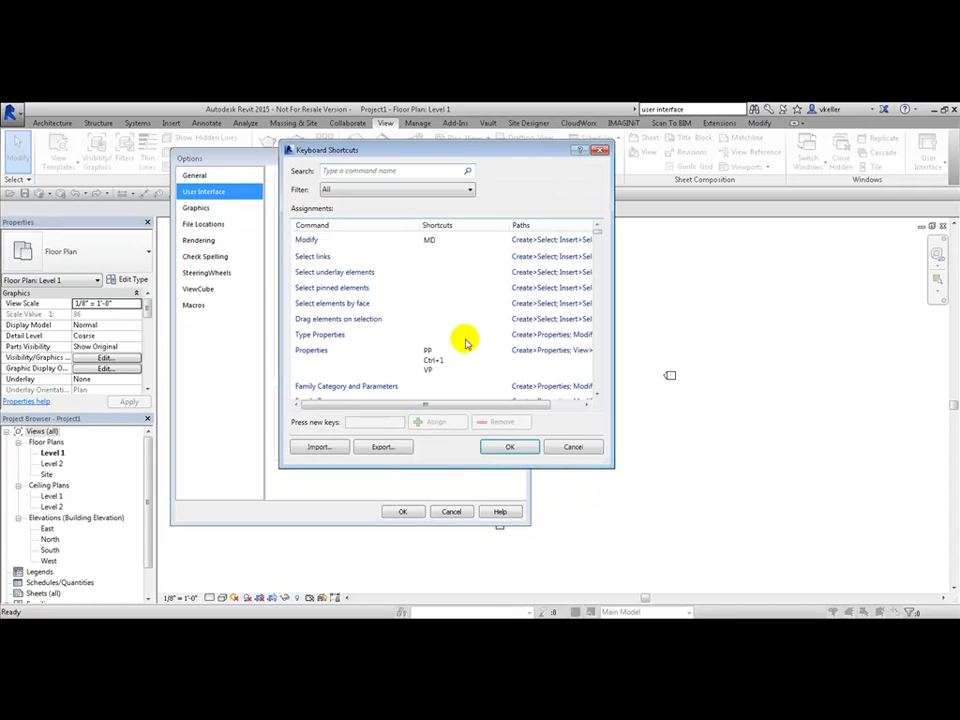
click(382, 448)
click(303, 411)
text(my.xml)
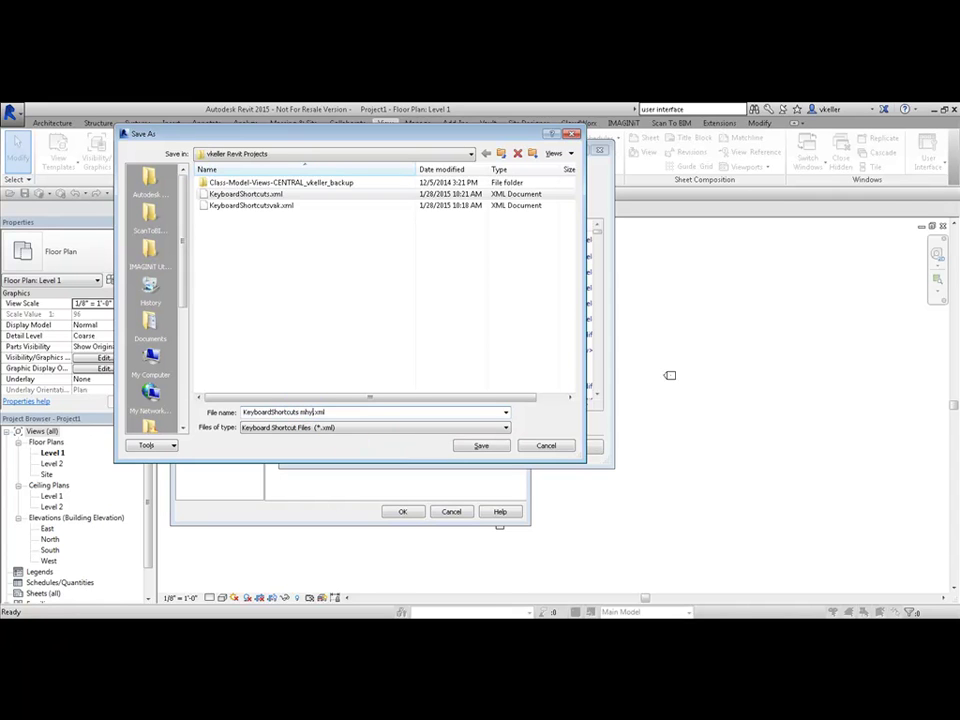
click(493, 447)
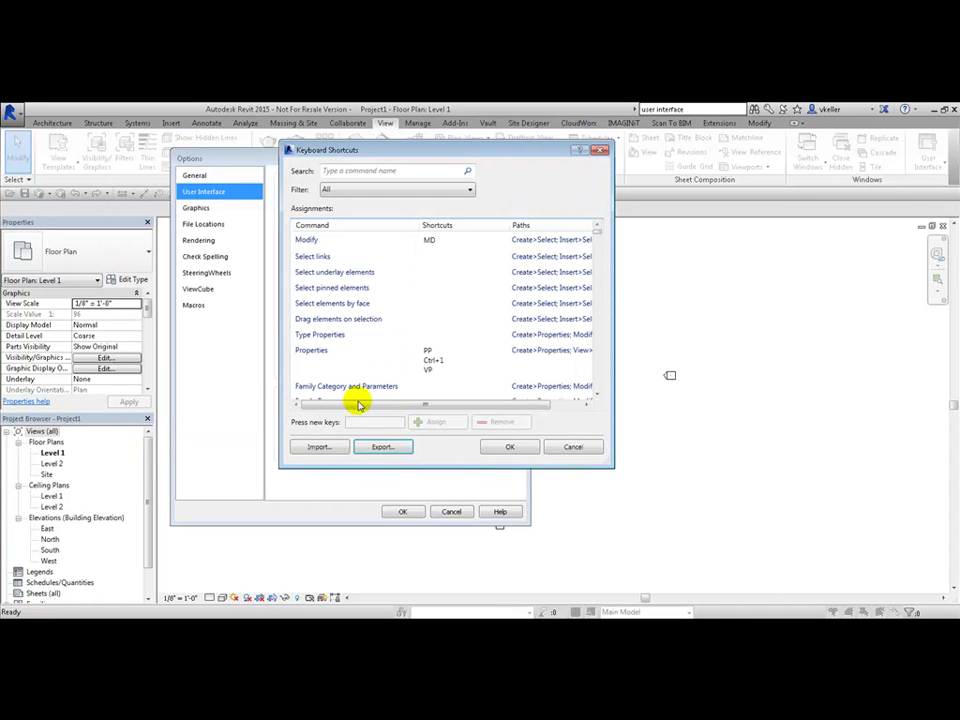
Import the shortcuts file KeyboardShortcuts.xml, overwriting the existing shortcut settings, and accept the options
click(317, 448)
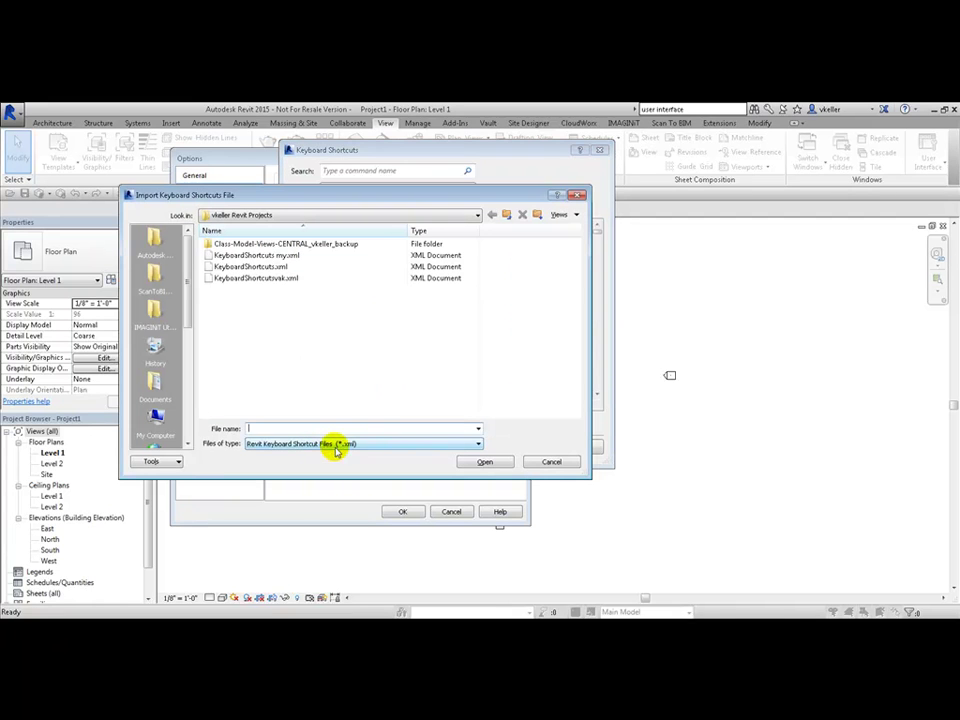
click(272, 267)
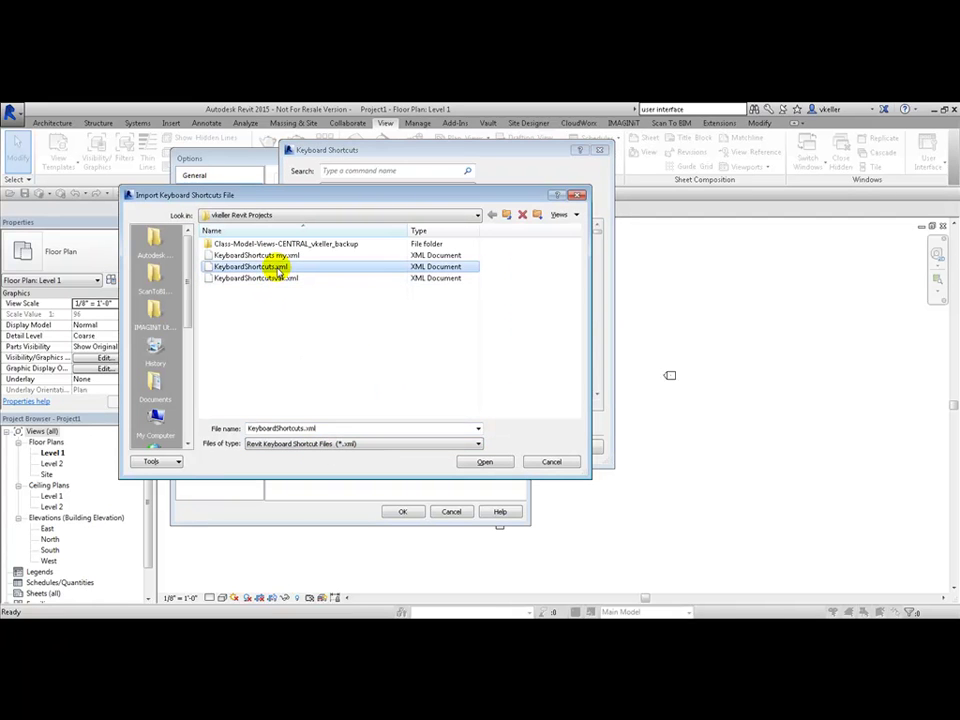
click(486, 461)
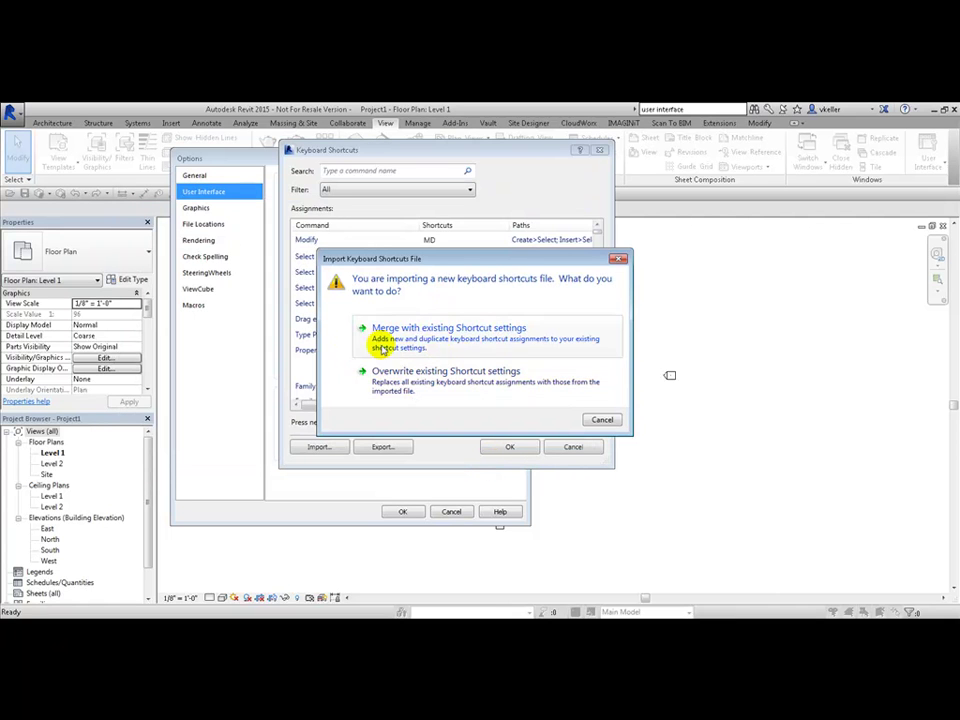
click(461, 382)
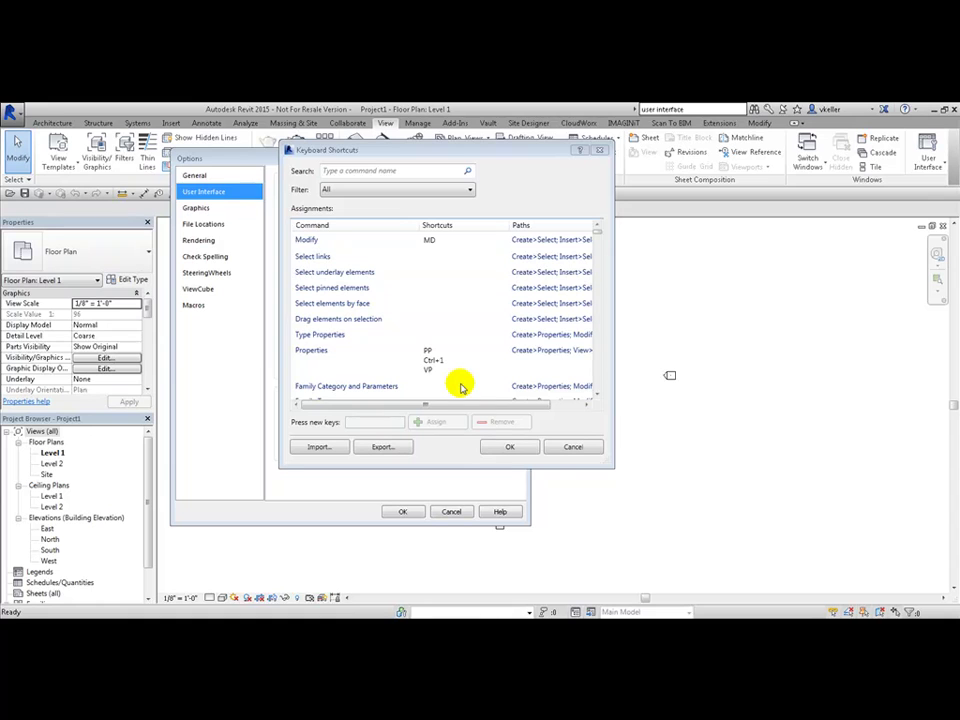
click(510, 449)
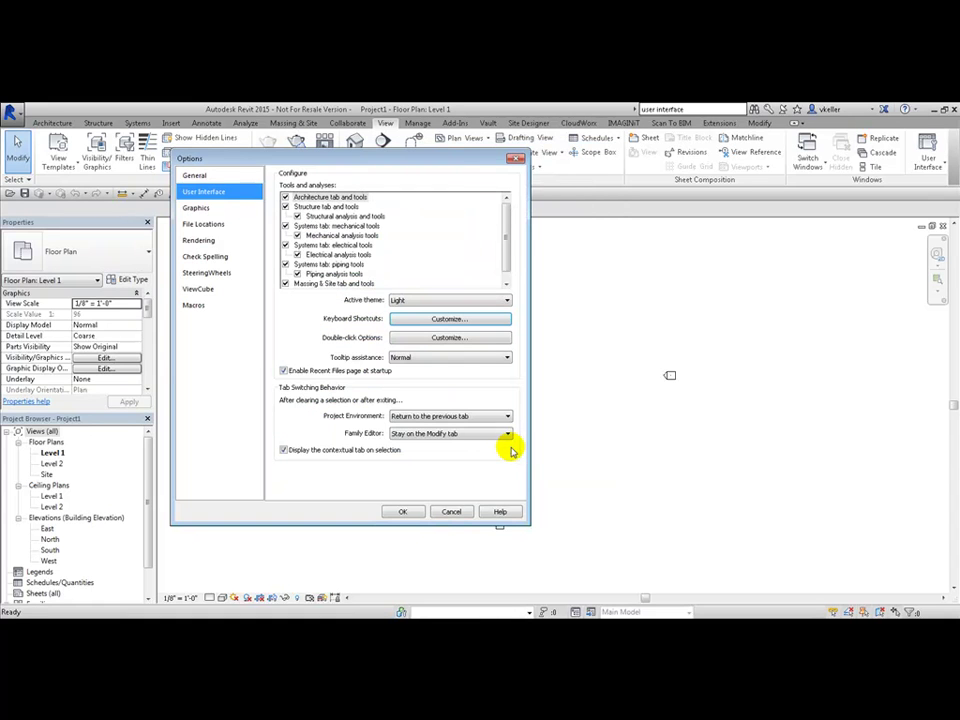
click(403, 512)
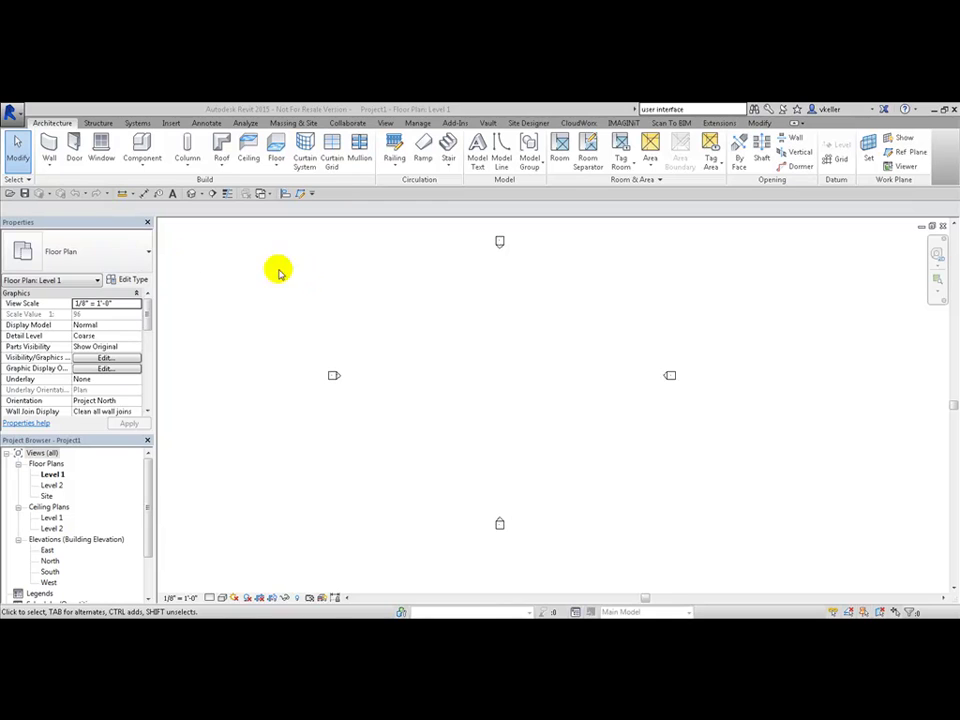
Set the active theme to Dark in the User Interface options, and apply it
click(16, 113)
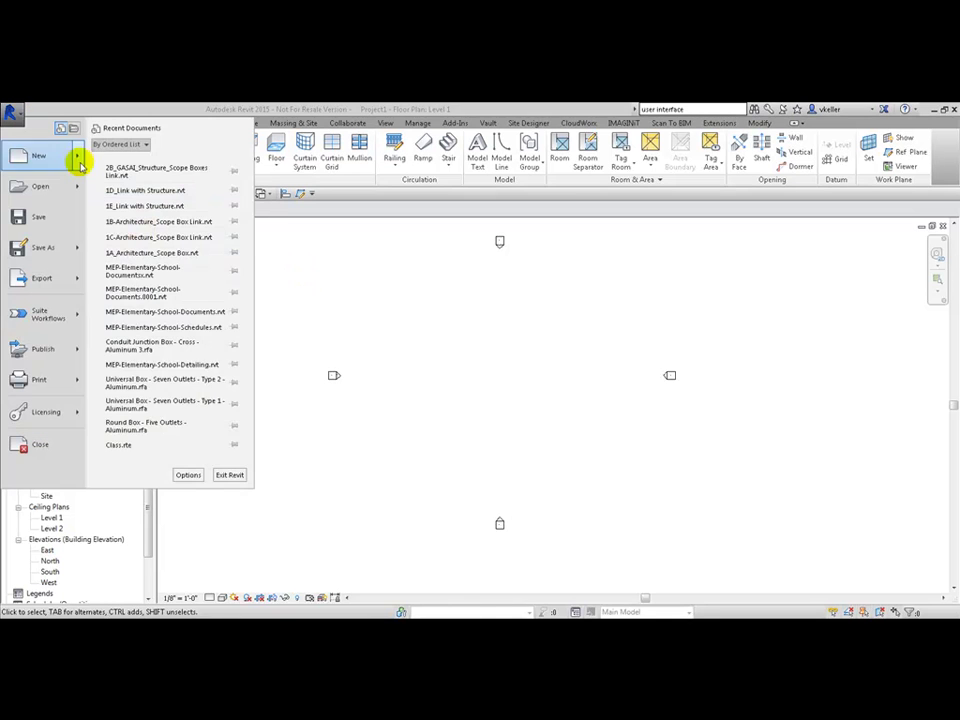
click(184, 474)
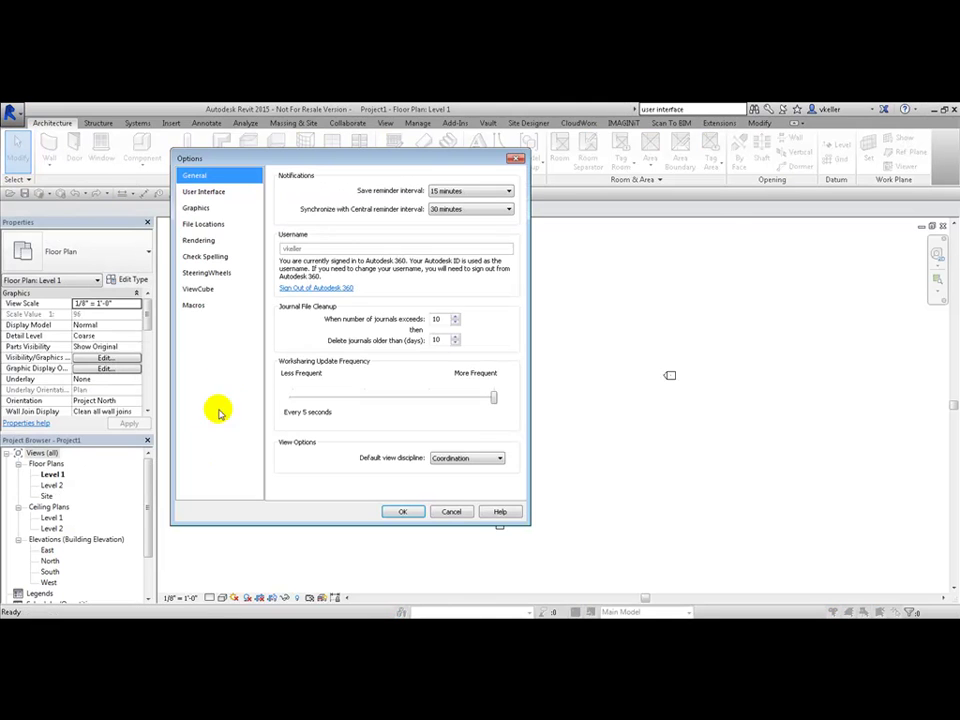
click(208, 192)
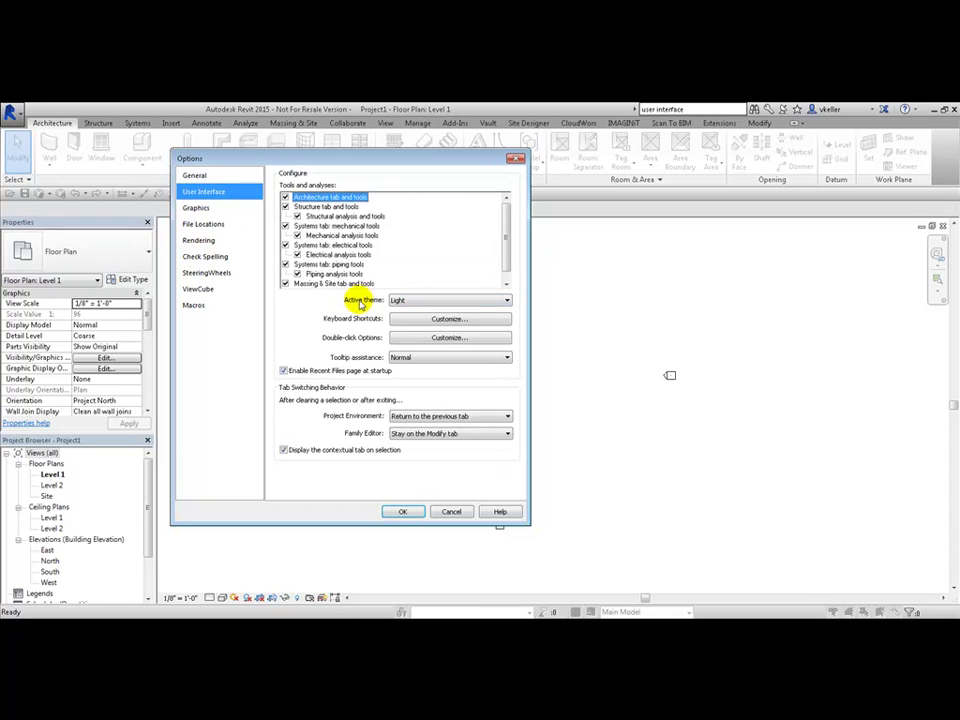
click(430, 302)
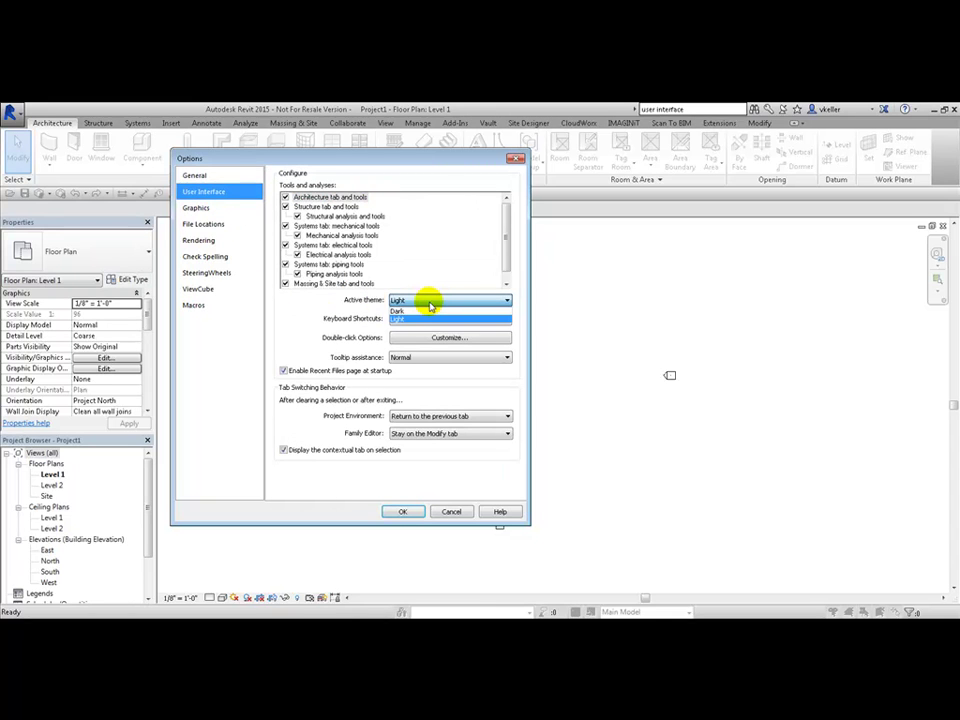
click(419, 315)
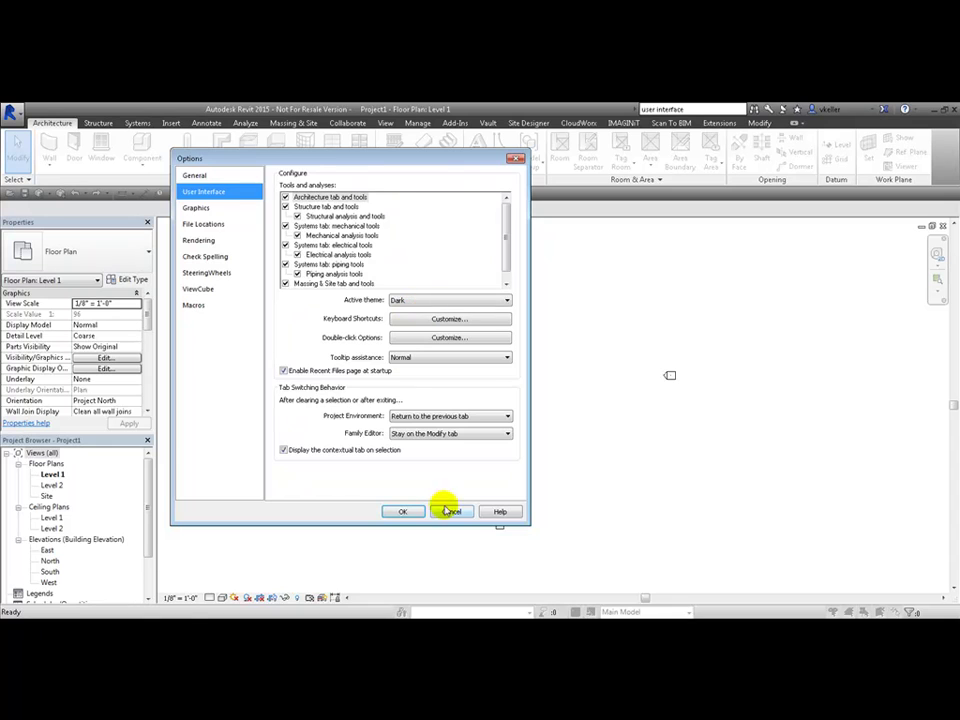
click(400, 511)
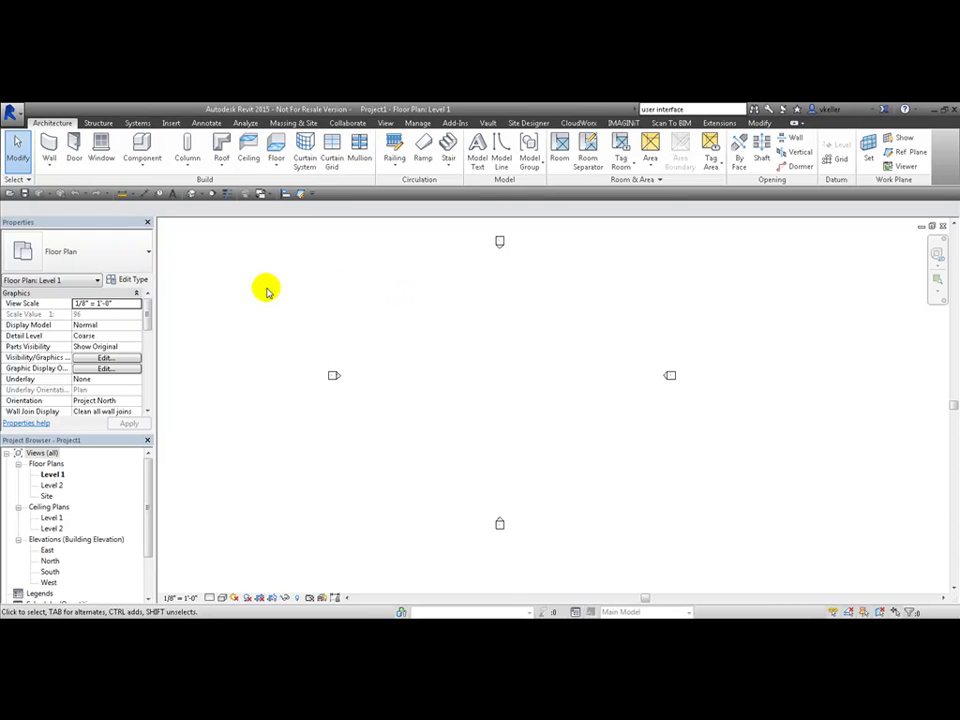
Set the active theme back to Light in the User Interface options, and apply it
click(10, 112)
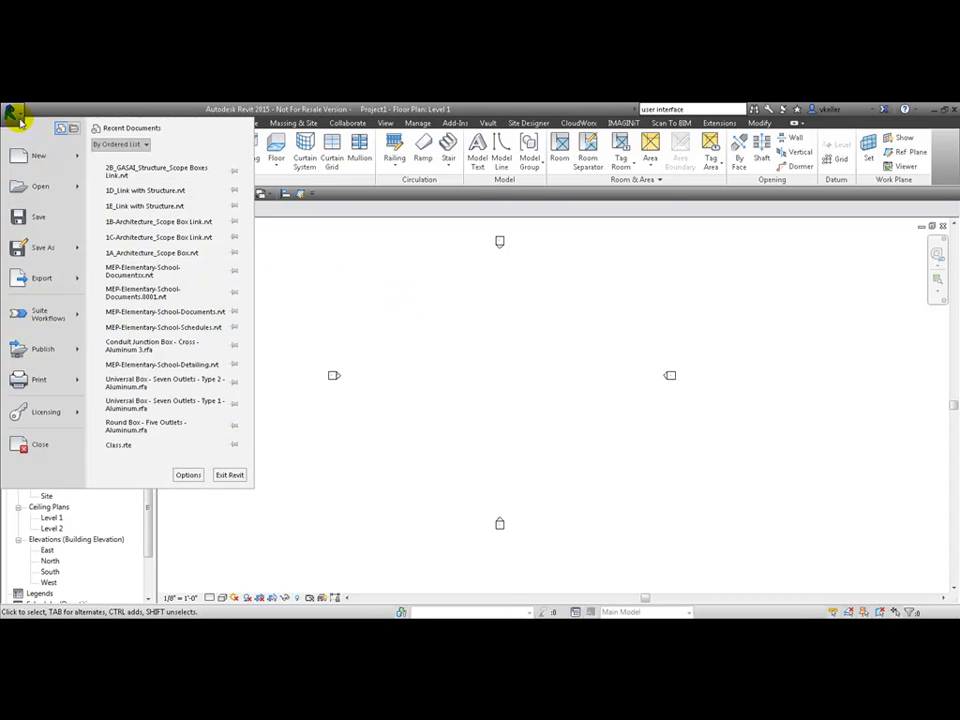
click(188, 475)
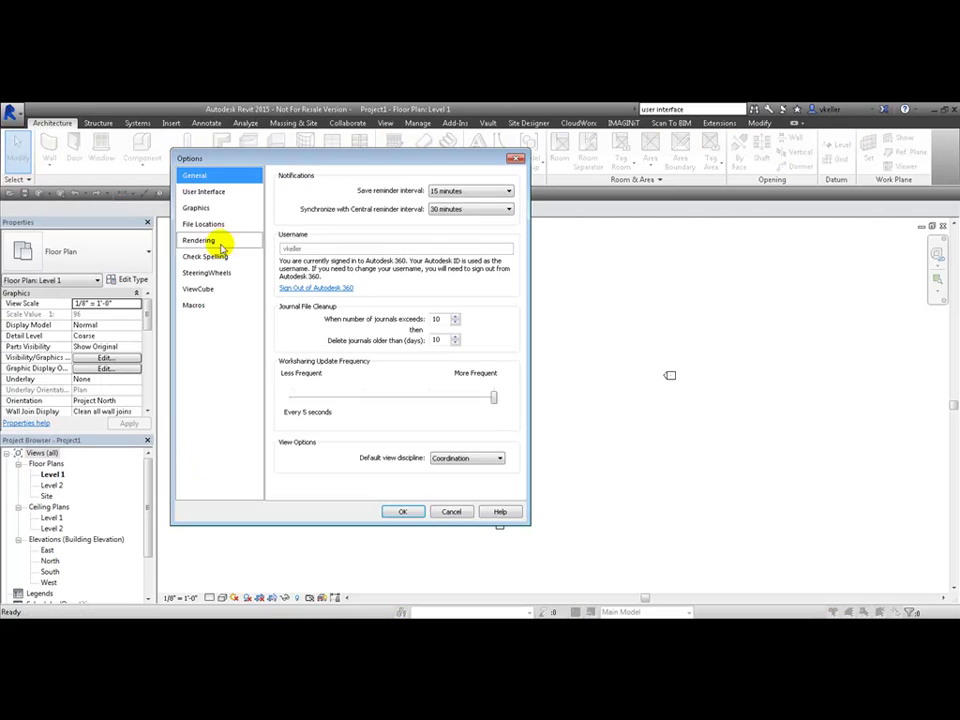
click(205, 191)
click(462, 299)
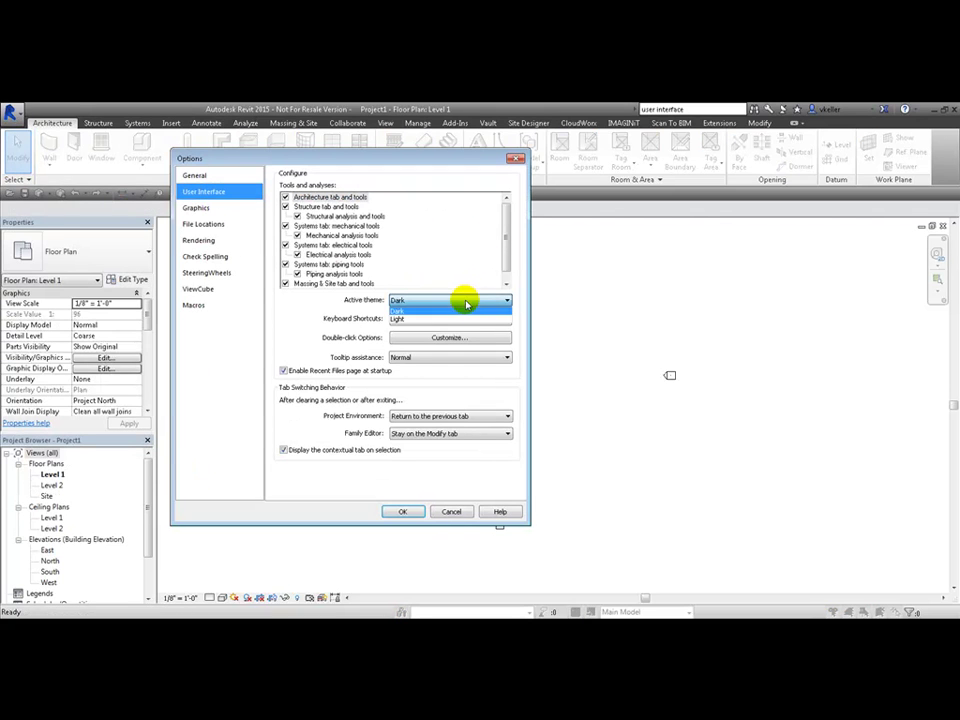
click(446, 319)
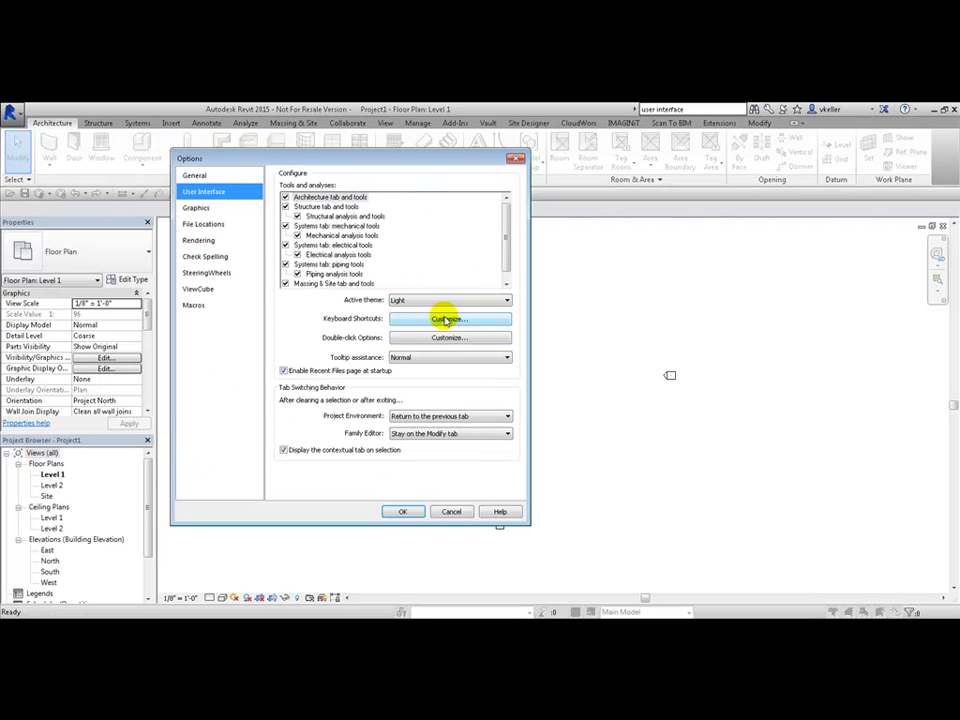
click(405, 513)
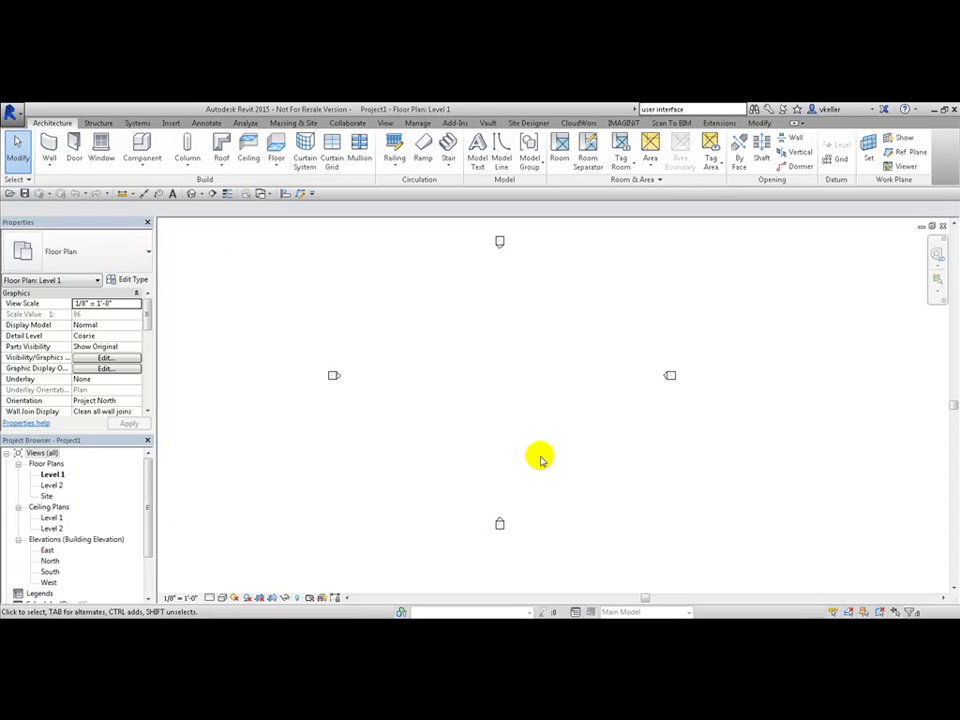